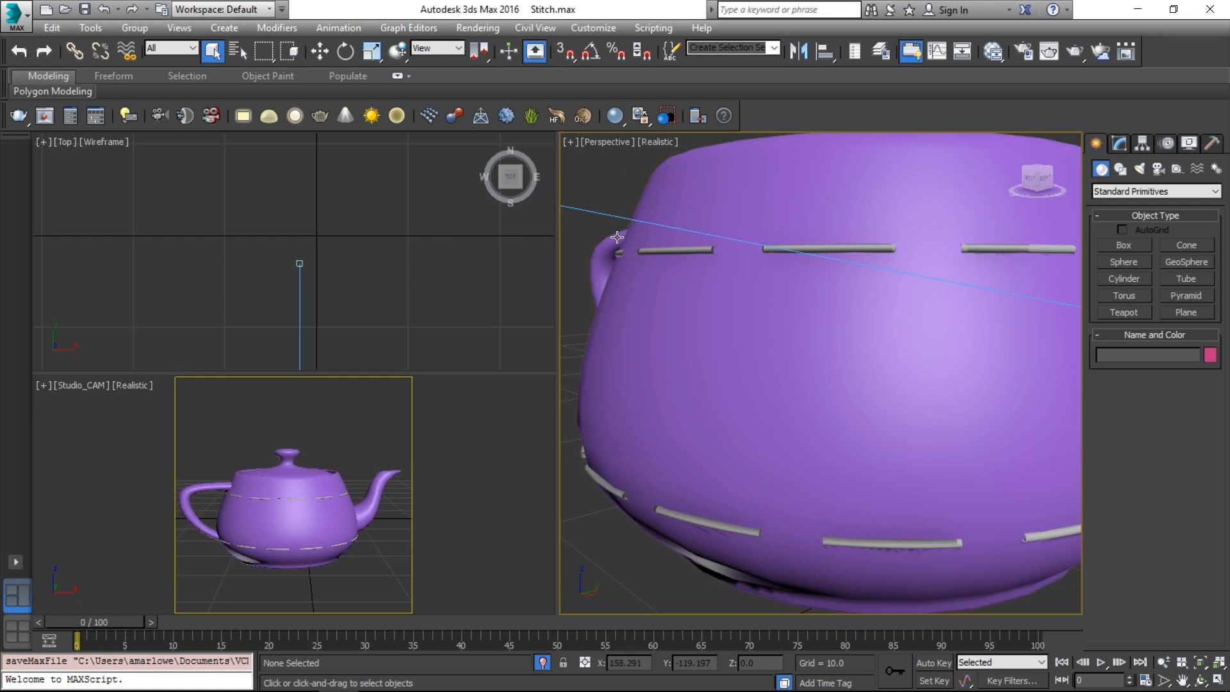
Delete the old Stitching rings, then show Teapot001 with Edged Faces turned on
{"action": "left_click", "coordinate": [293, 499]}
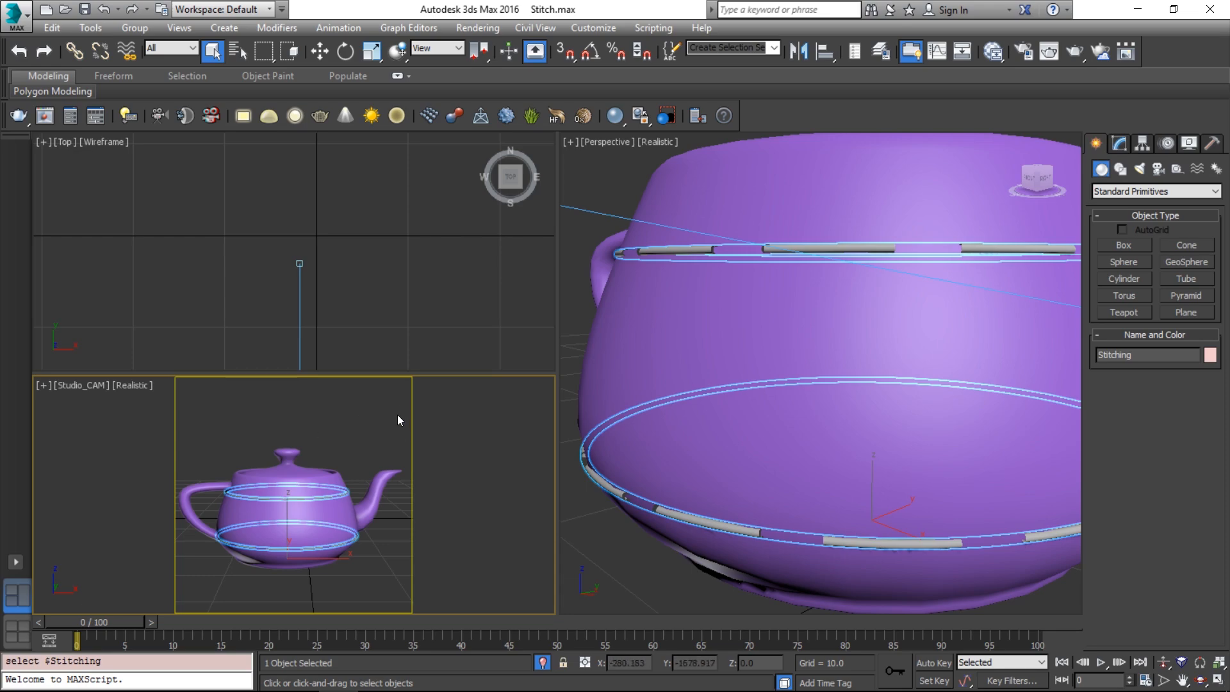
{"action": "left_click", "coordinate": [343, 428]}
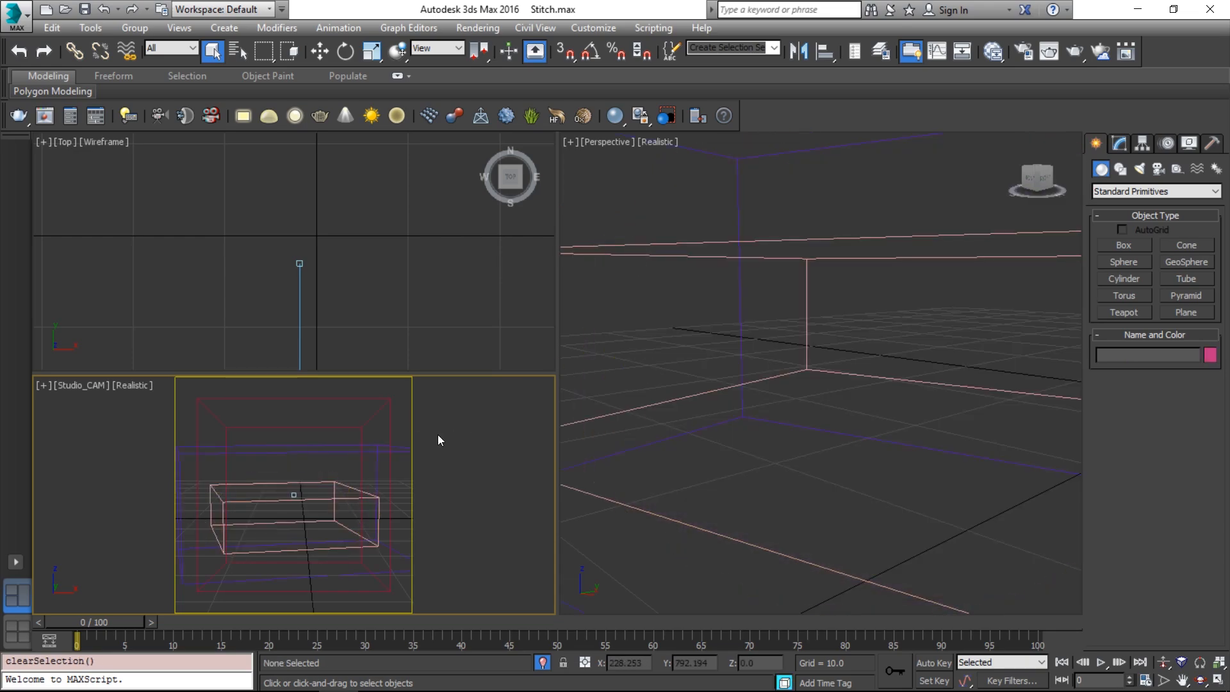
{"action": "left_click", "coordinate": [308, 498]}
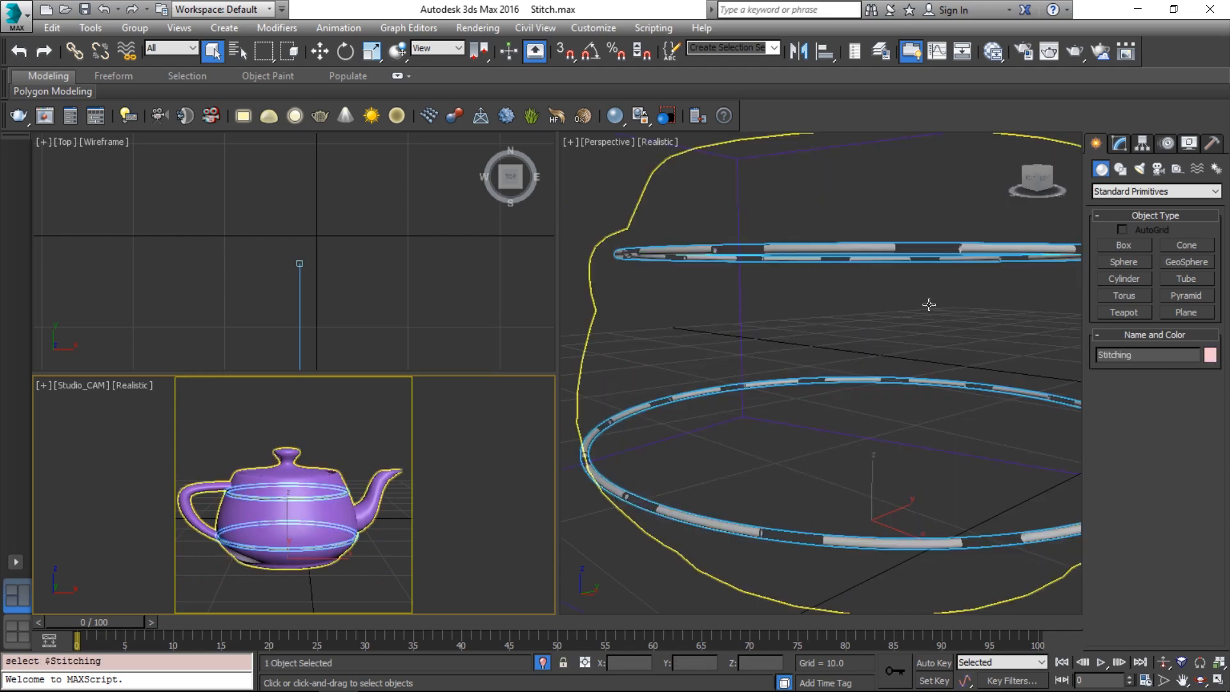
{"action": "left_click", "coordinate": [925, 309]}
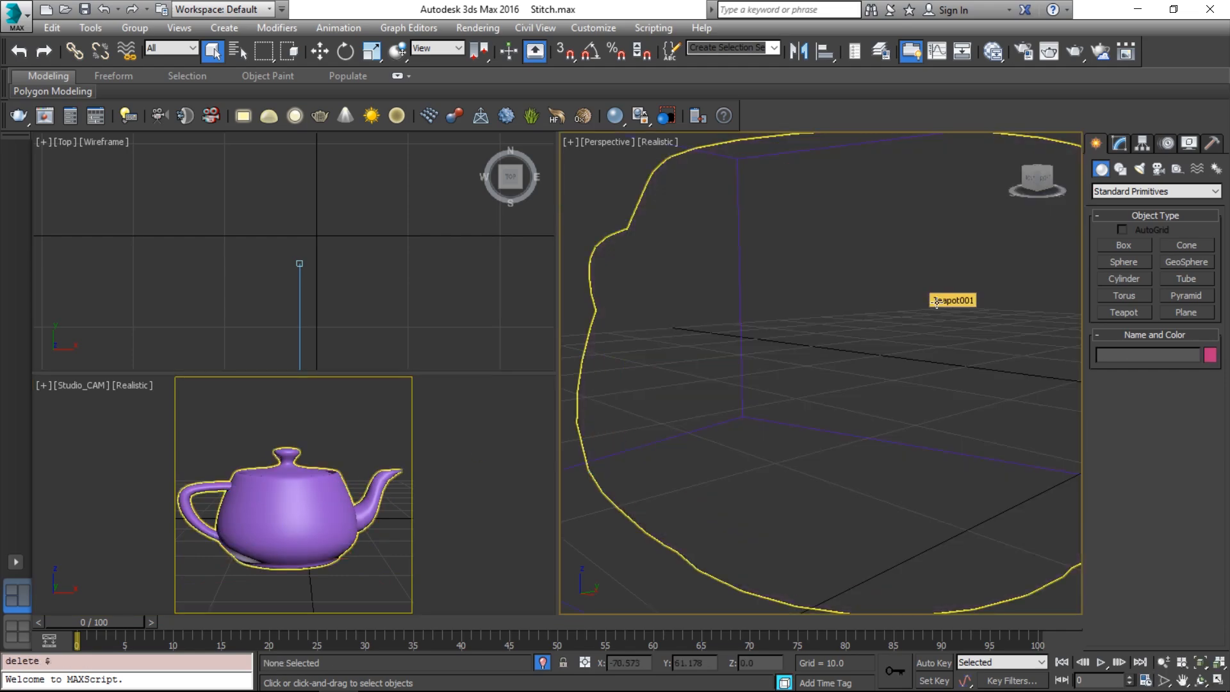
{"action": "key", "text": "F4"}
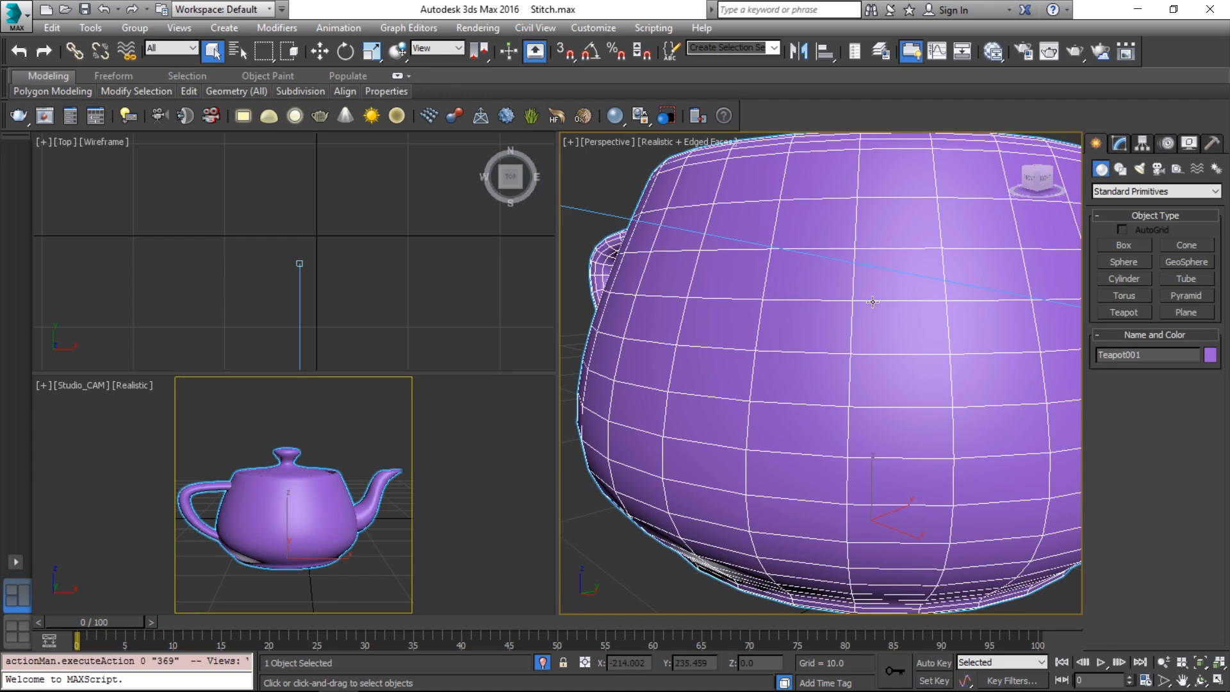
At Edge level, select the teapot's lid-rim and middle horizontal edge loops
{"action": "key", "text": "j"}
{"action": "middle_click_drag", "start_coordinate": [738, 186], "coordinate": [756, 247], "text": "alt"}
{"action": "key", "text": "2"}
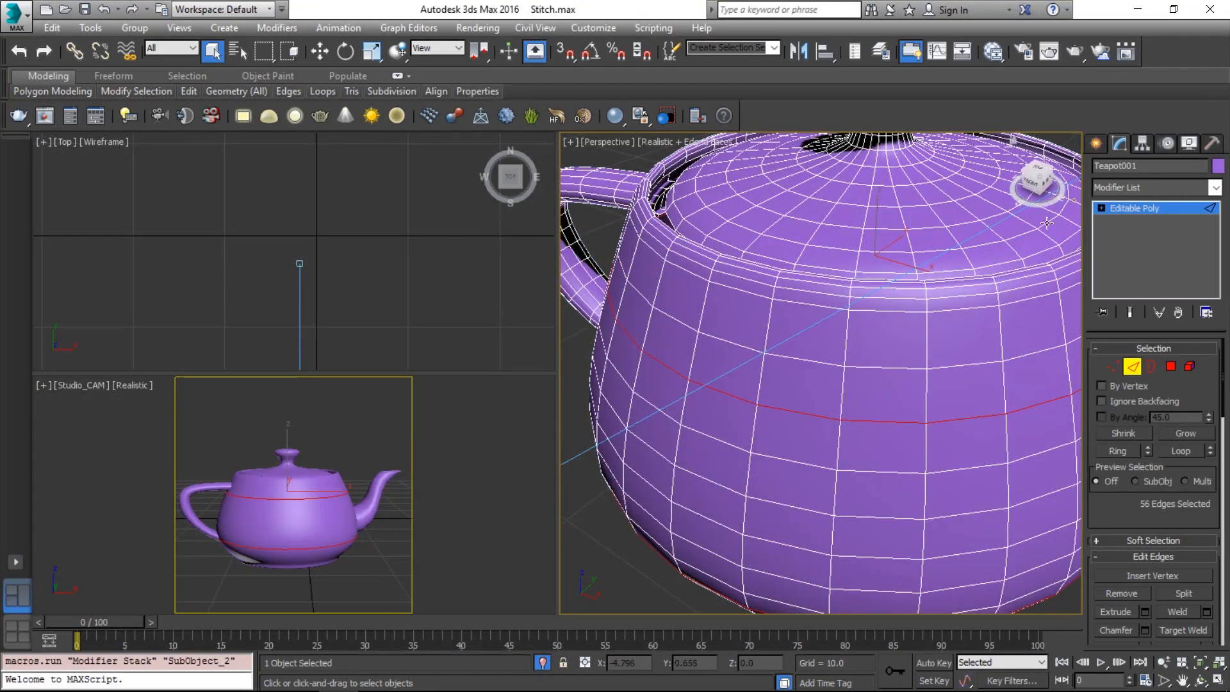
{"action": "double_click", "coordinate": [742, 265]}
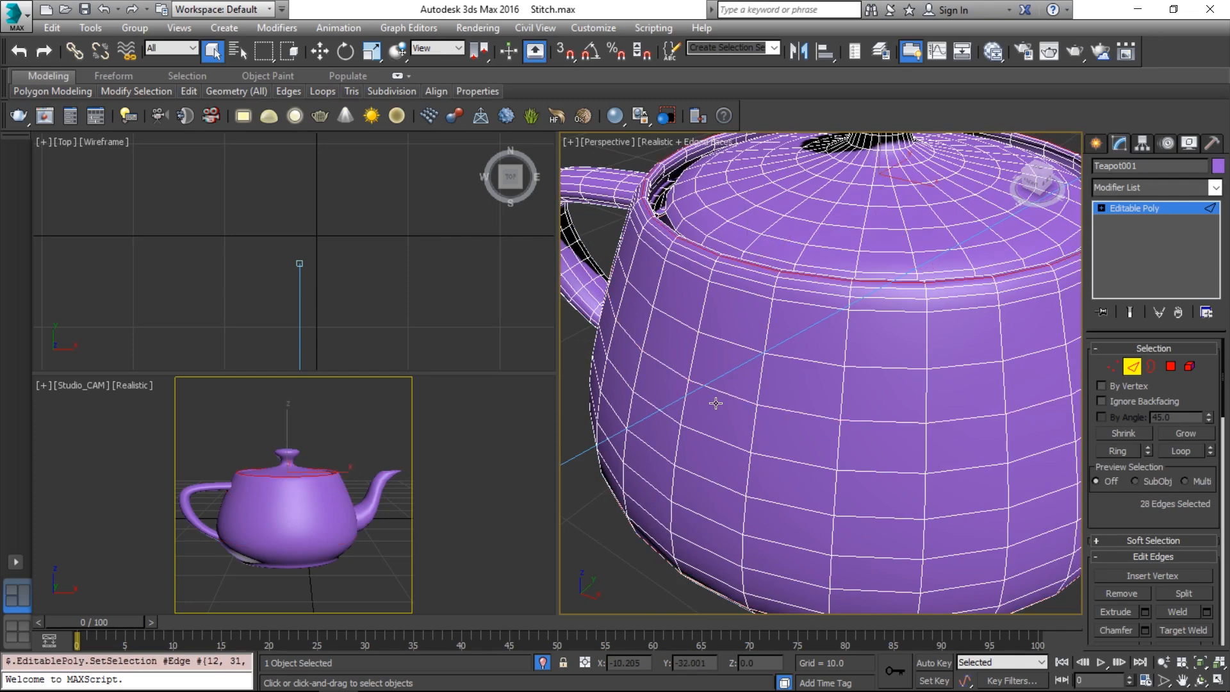
{"action": "middle_click_drag", "start_coordinate": [757, 450], "coordinate": [752, 421], "text": "alt"}
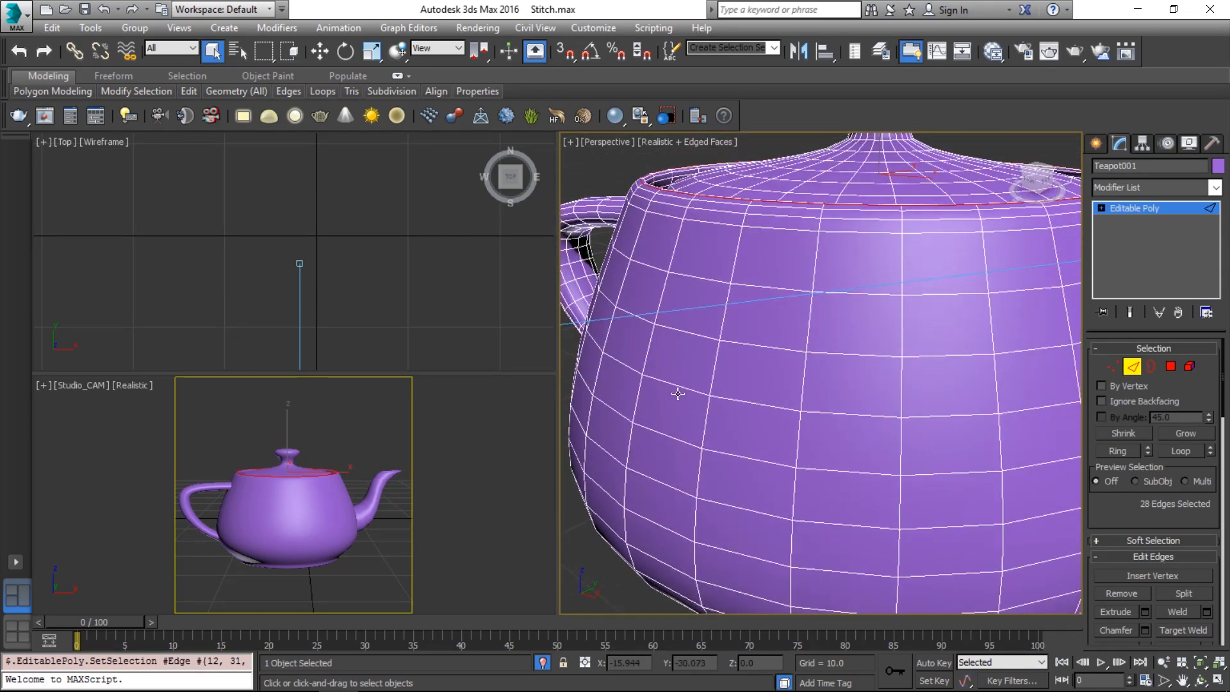
{"action": "middle_click_drag", "start_coordinate": [684, 387], "coordinate": [720, 350], "text": "alt"}
{"action": "double_click", "coordinate": [721, 294], "text": "ctrl"}
Add the base rim edge loop, undo a stray vertical loop, and start Create Shape From Selection
{"action": "scroll", "coordinate": [792, 310], "scroll_direction": "down", "scroll_amount": 5}
{"action": "middle_click_drag", "start_coordinate": [790, 433], "coordinate": [847, 399], "text": "alt"}
{"action": "double_click", "coordinate": [794, 439], "text": "ctrl"}
{"action": "double_click", "coordinate": [796, 305], "text": "ctrl"}
{"action": "key", "text": "ctrl+z"}
{"action": "scroll", "coordinate": [1174, 529], "scroll_direction": "down", "scroll_amount": 2}
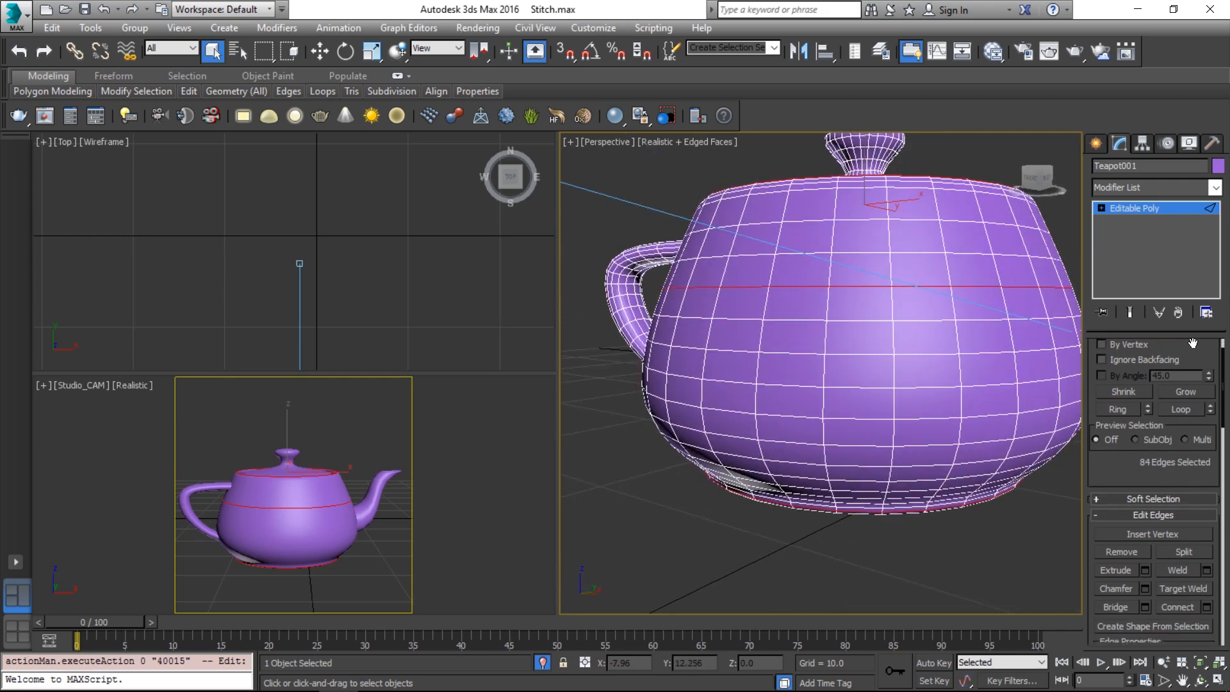
{"action": "scroll", "coordinate": [1154, 490], "scroll_direction": "up", "scroll_amount": 2}
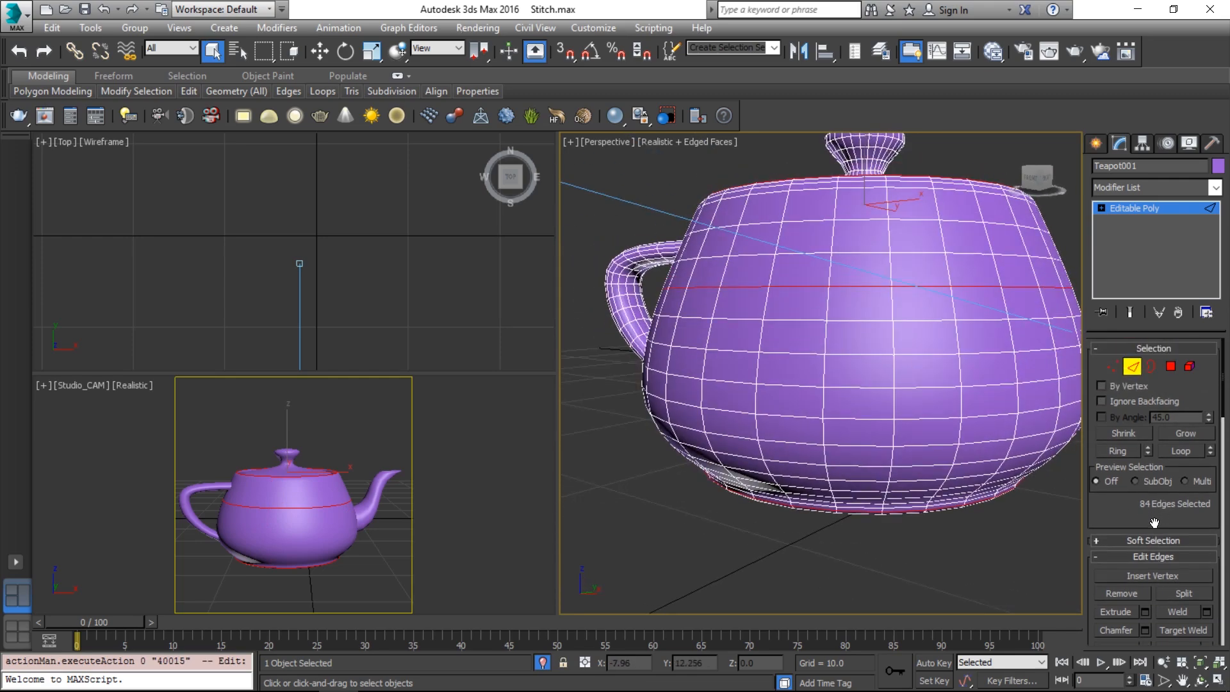
{"action": "scroll", "coordinate": [1152, 568], "scroll_direction": "down", "scroll_amount": 3}
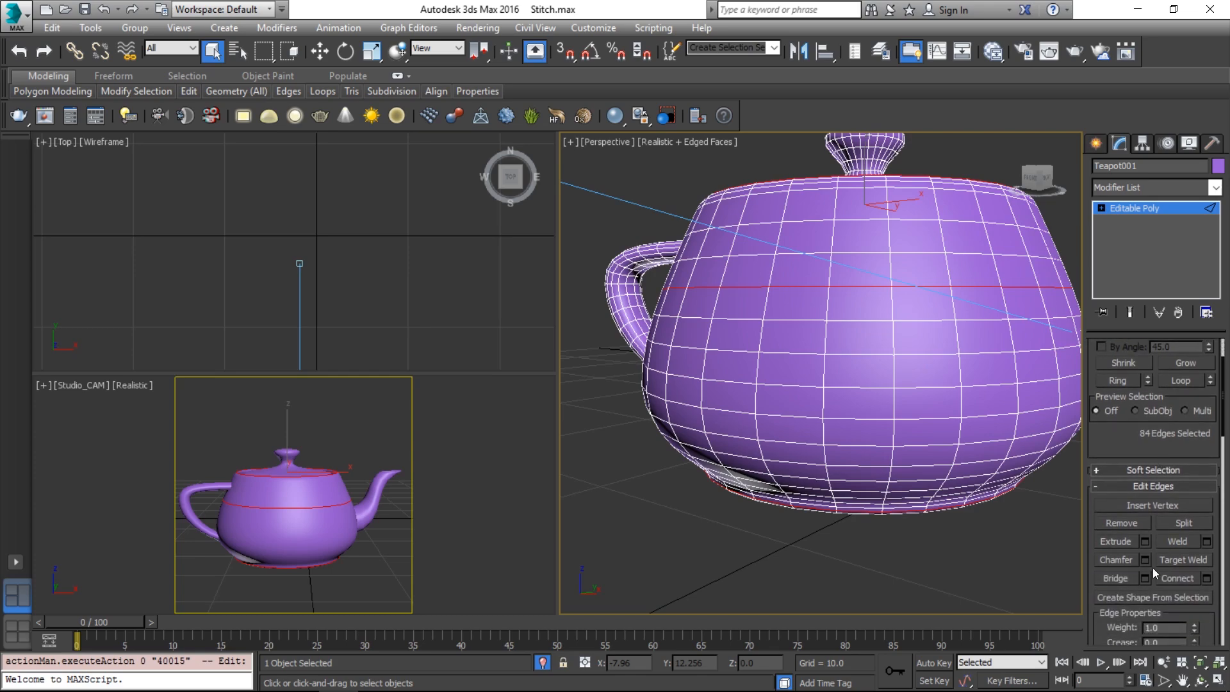
{"action": "left_click", "coordinate": [1148, 598]}
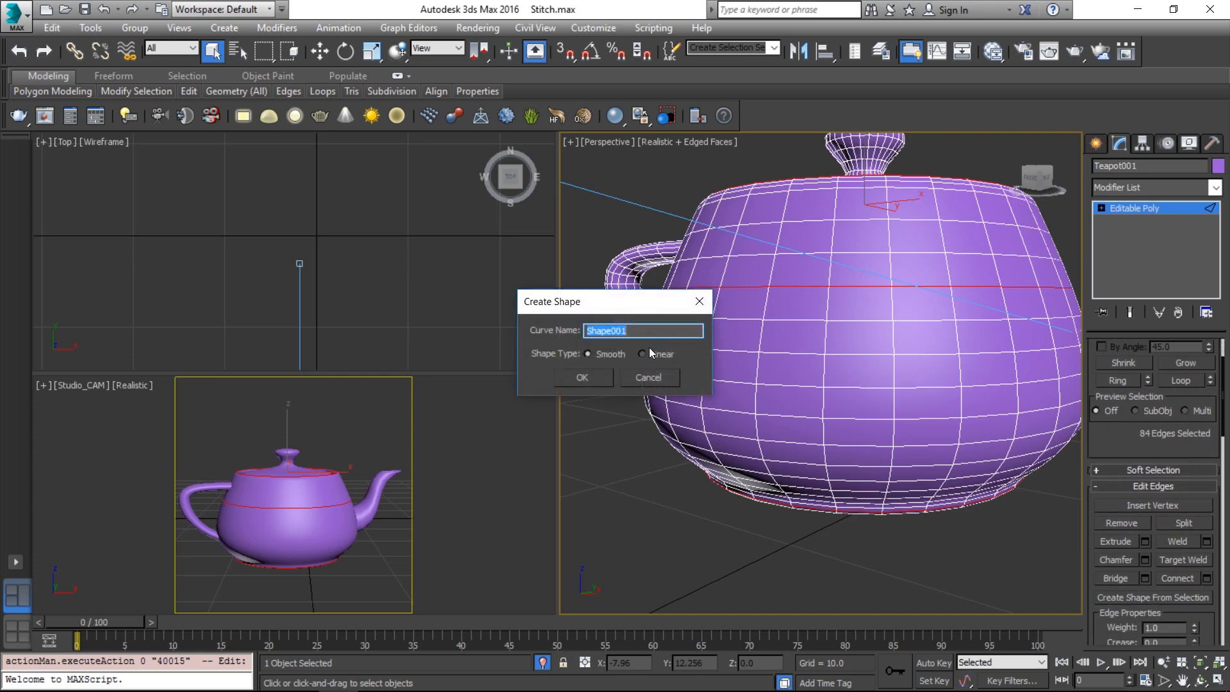
Create Shape001 as a Linear shape from the three selected edge loops
{"action": "left_click", "coordinate": [605, 371]}
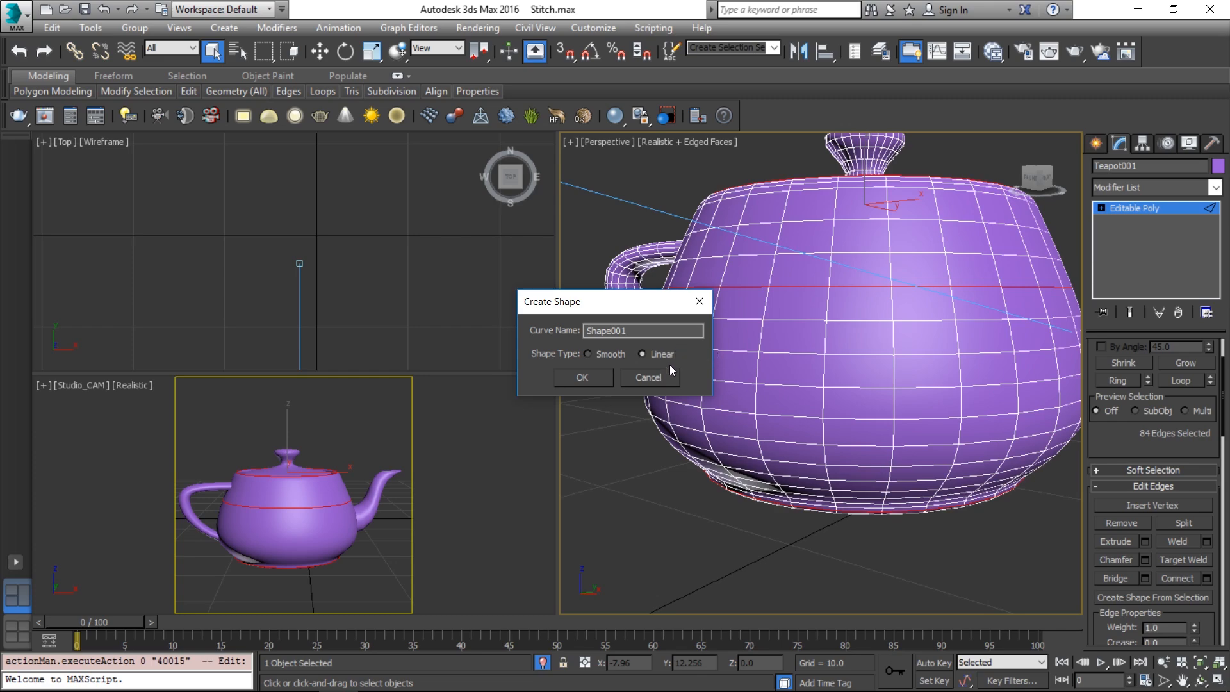
{"action": "left_click", "coordinate": [602, 378]}
{"action": "left_click", "coordinate": [602, 378]}
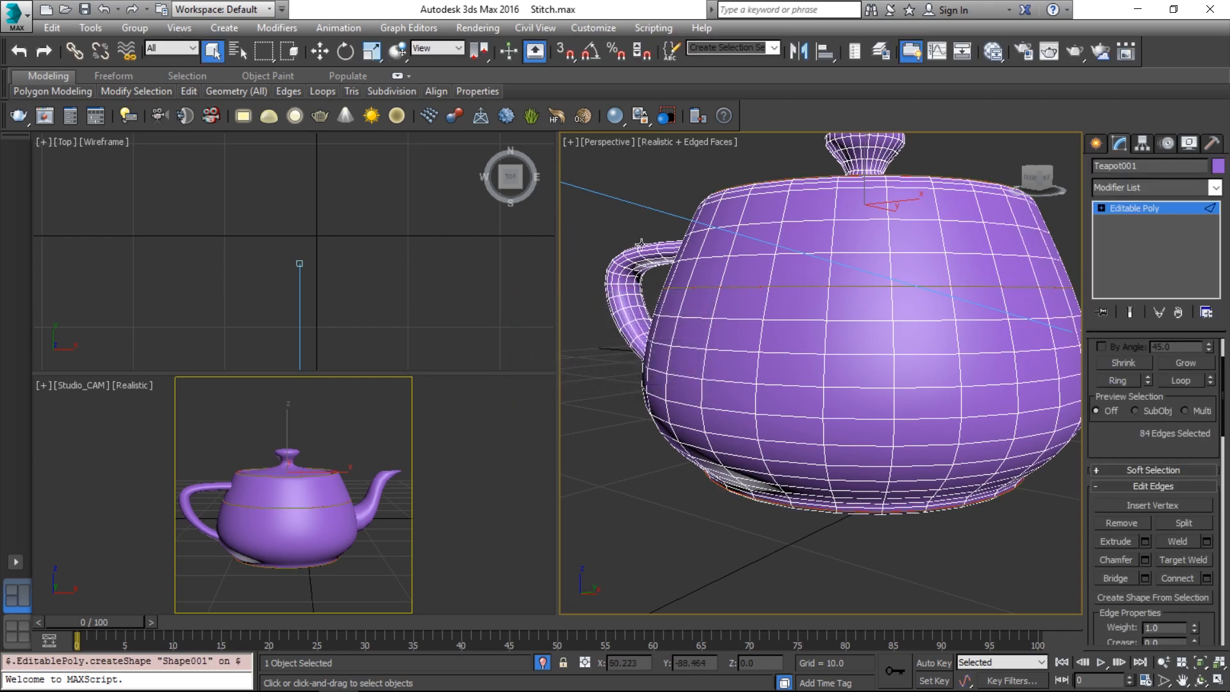
Return to Vertex level and select the new Shape001 rings
{"action": "key", "text": "1"}
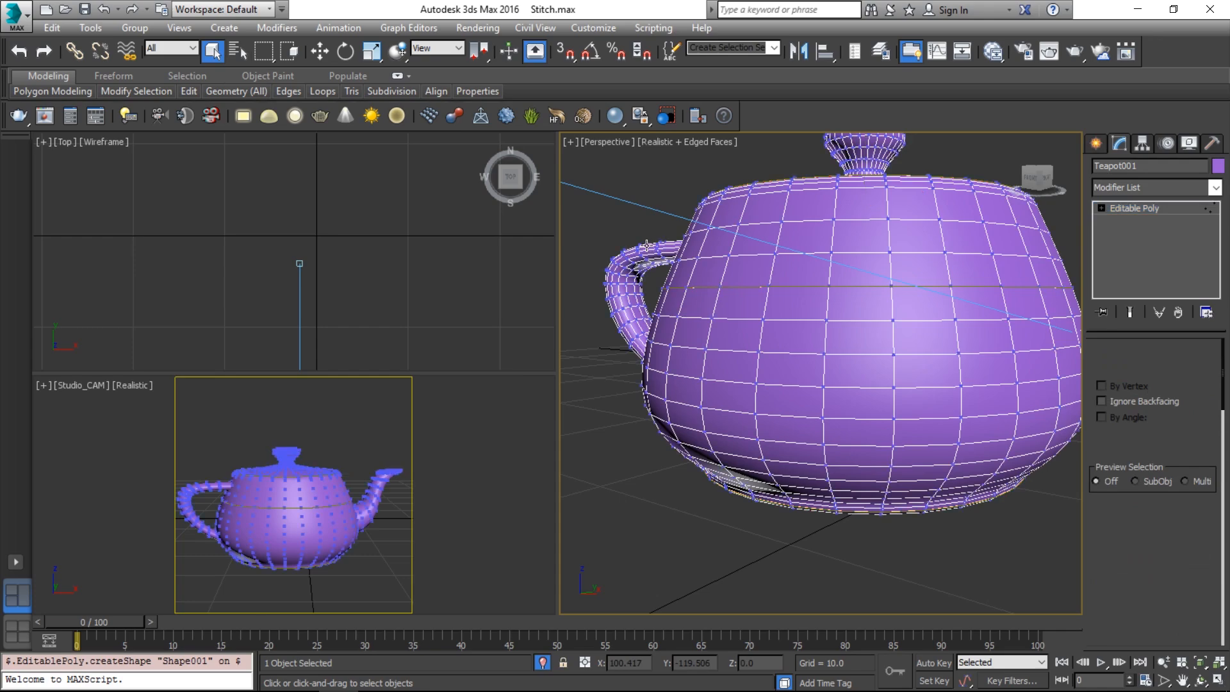
{"action": "left_click", "coordinate": [749, 287]}
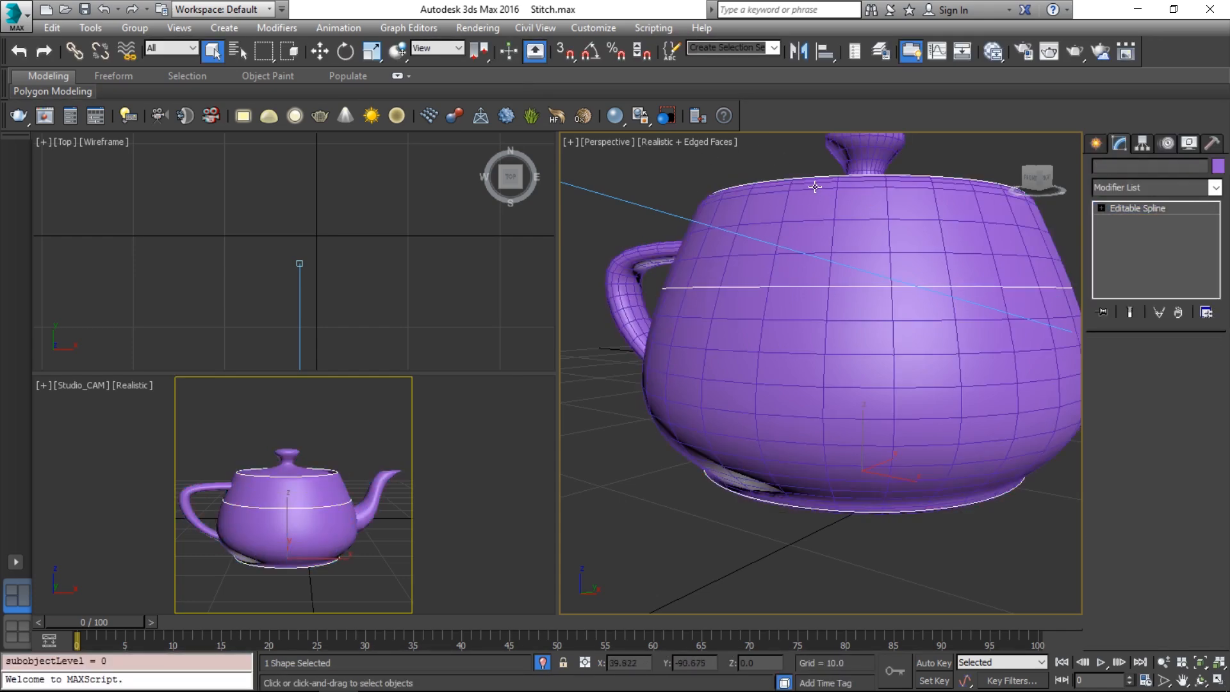
{"action": "middle_click_drag", "start_coordinate": [951, 240], "coordinate": [913, 275], "text": "alt"}
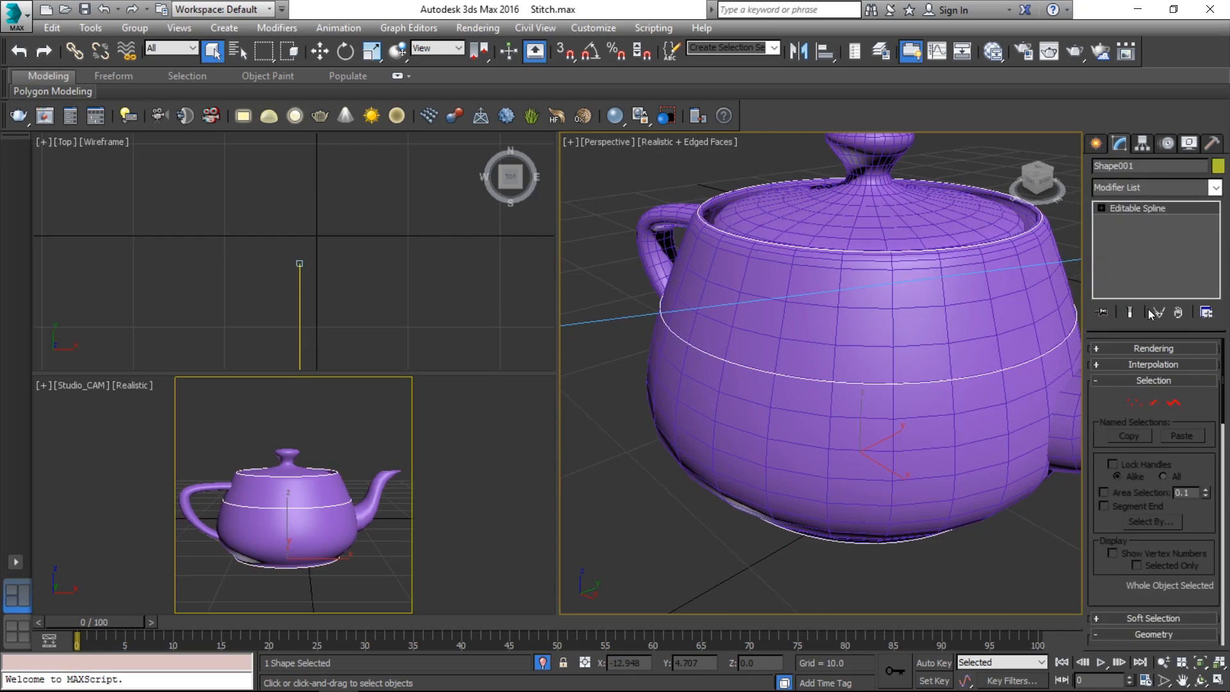
Leave Enable In Renderer and Enable In Viewport off, and bring up Sweep in the Modifier List
{"action": "left_click", "coordinate": [1145, 347]}
{"action": "left_click", "coordinate": [1139, 364]}
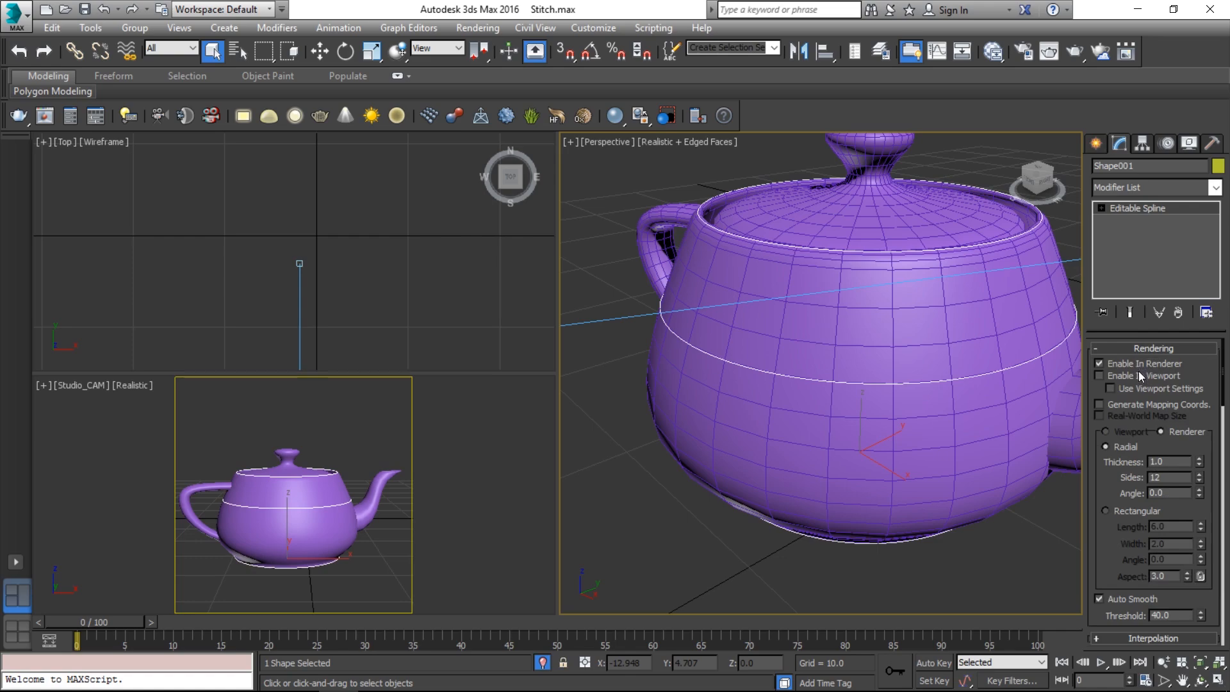
{"action": "left_click", "coordinate": [1138, 375]}
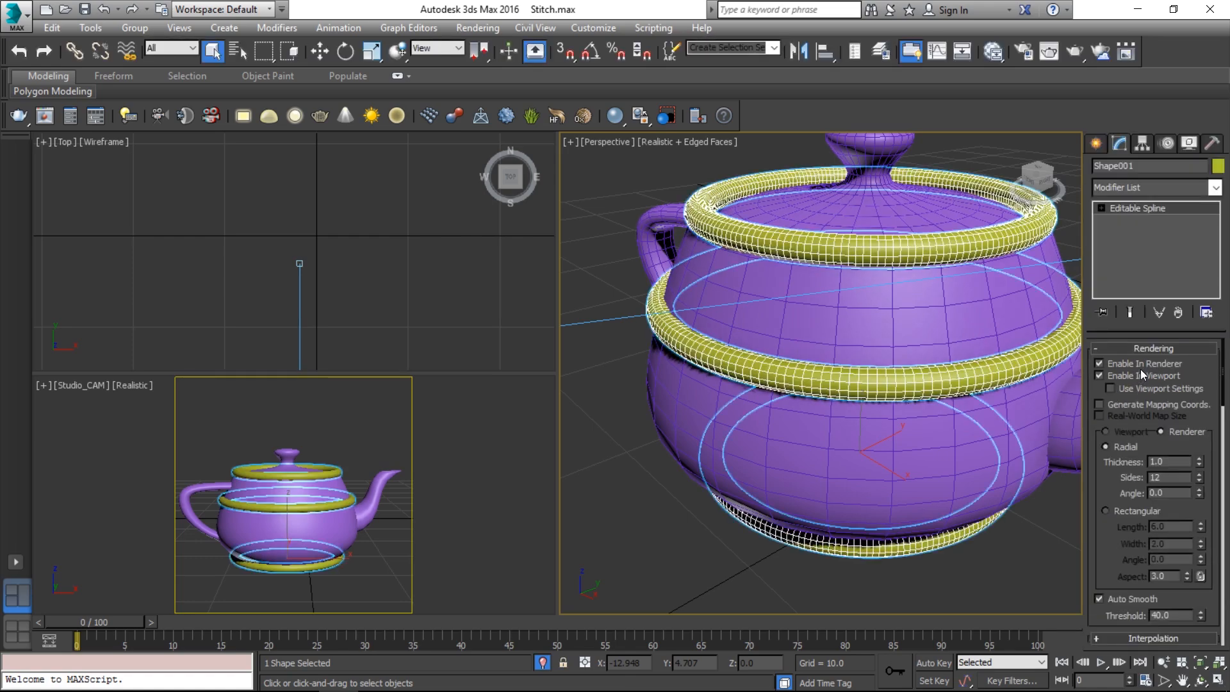
{"action": "left_click", "coordinate": [1142, 377]}
{"action": "left_click", "coordinate": [1143, 363]}
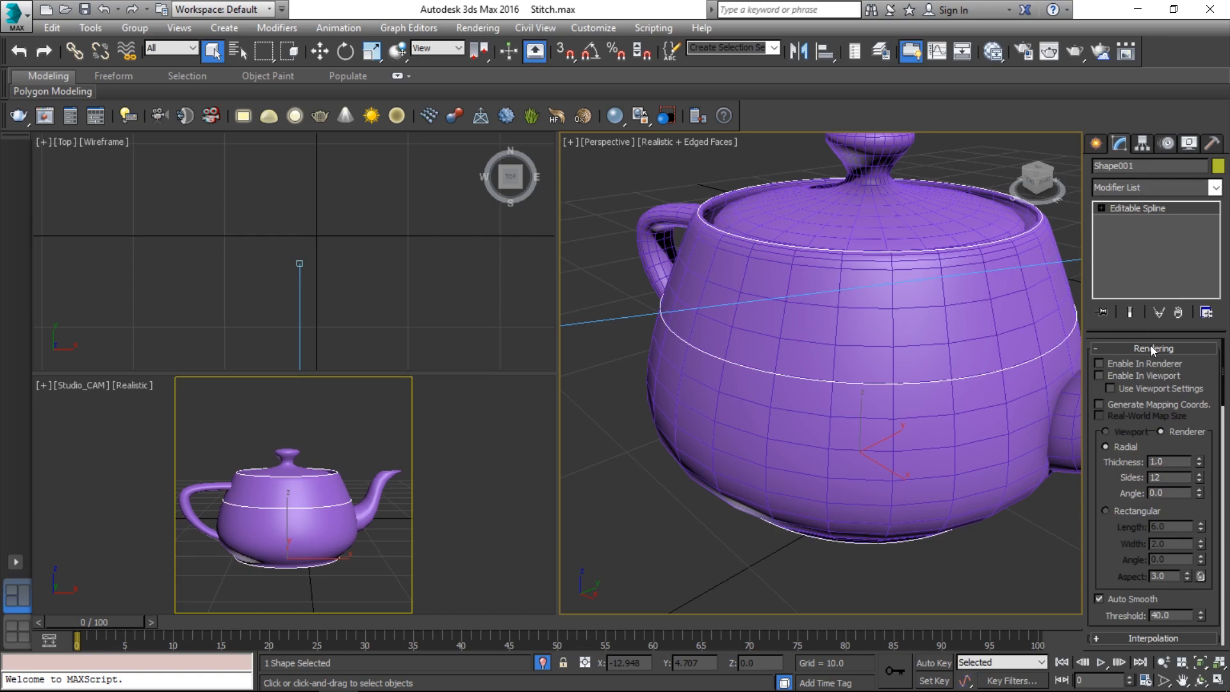
{"action": "left_click", "coordinate": [1154, 191]}
{"action": "type", "text": "sw"}
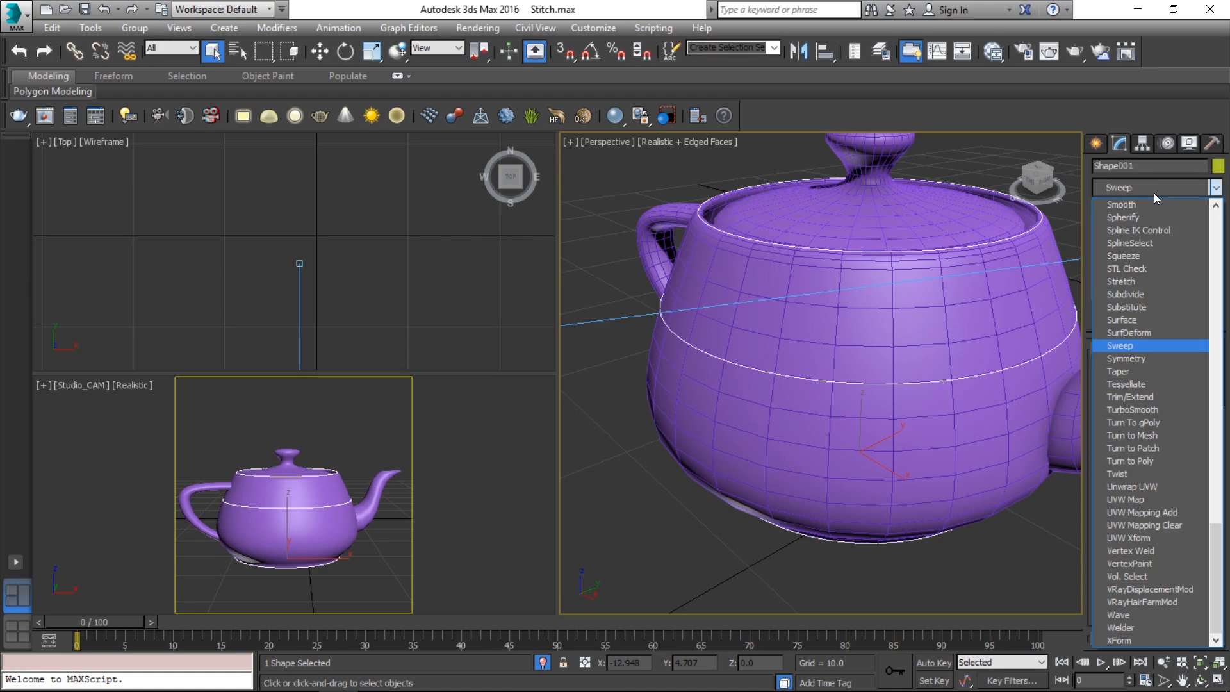
Apply Sweep with a built-in Cylinder section of radius 0.03
{"action": "key", "text": "Return"}
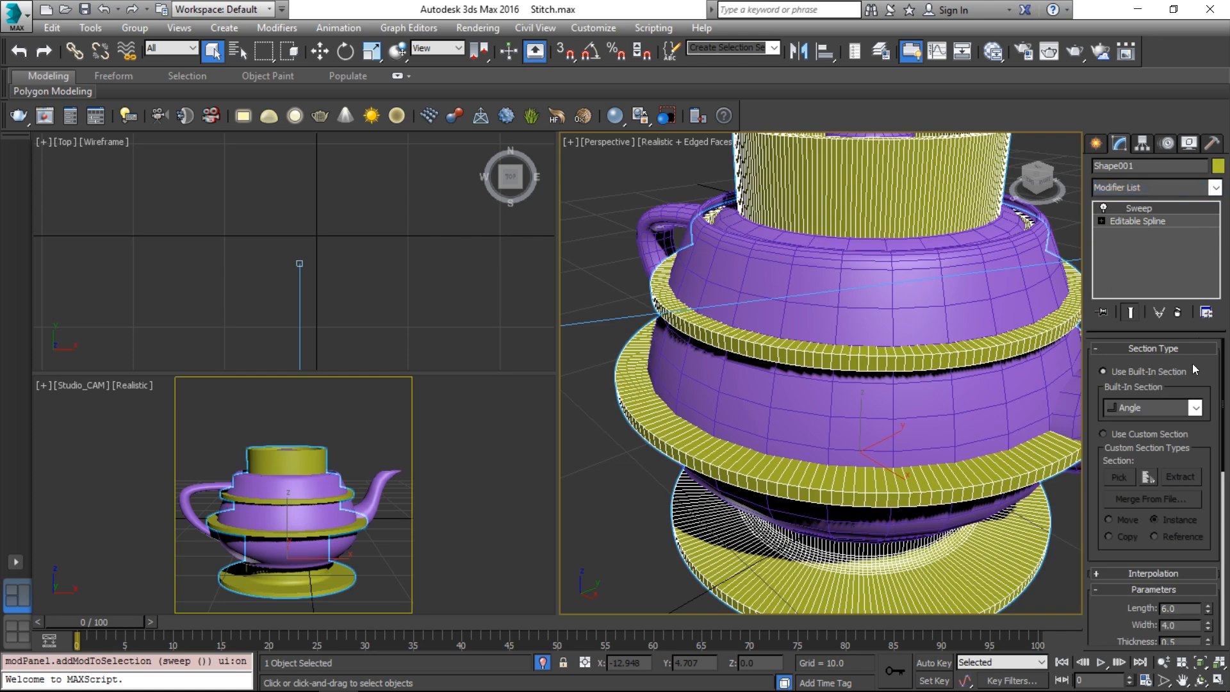
{"action": "left_click", "coordinate": [1195, 409]}
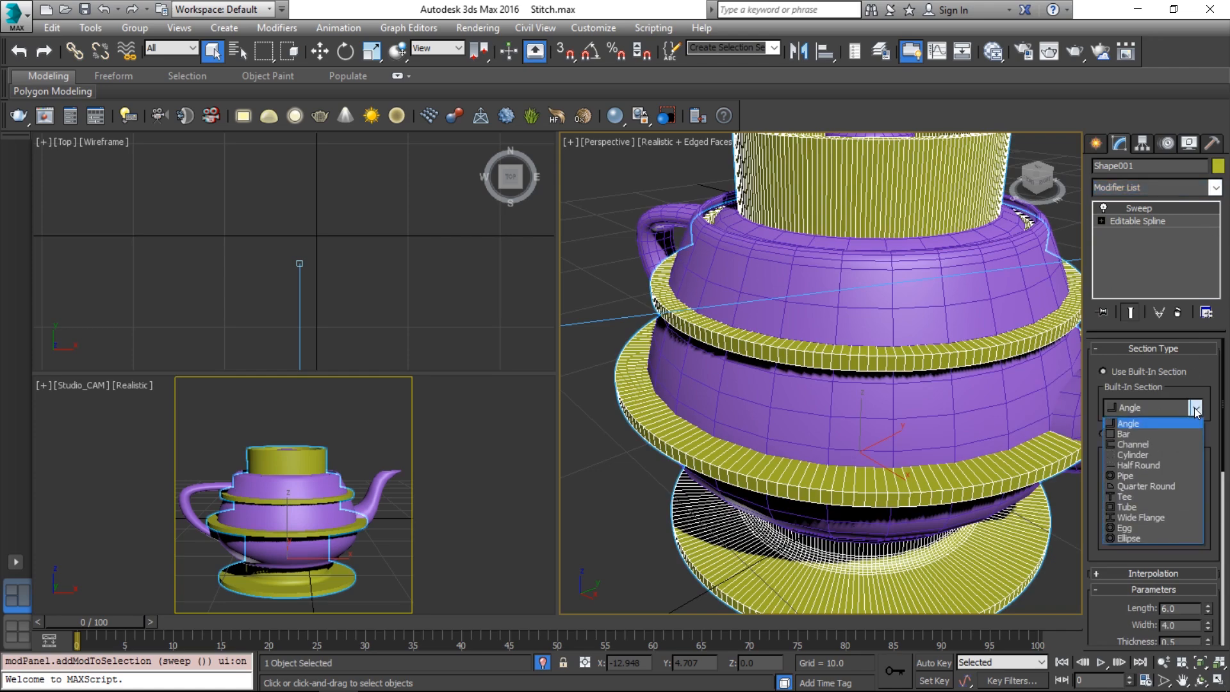
{"action": "left_click", "coordinate": [1184, 456]}
{"action": "left_click_drag", "start_coordinate": [1199, 451], "coordinate": [1189, 350]}
{"action": "left_click_drag", "start_coordinate": [1197, 509], "coordinate": [1199, 591]}
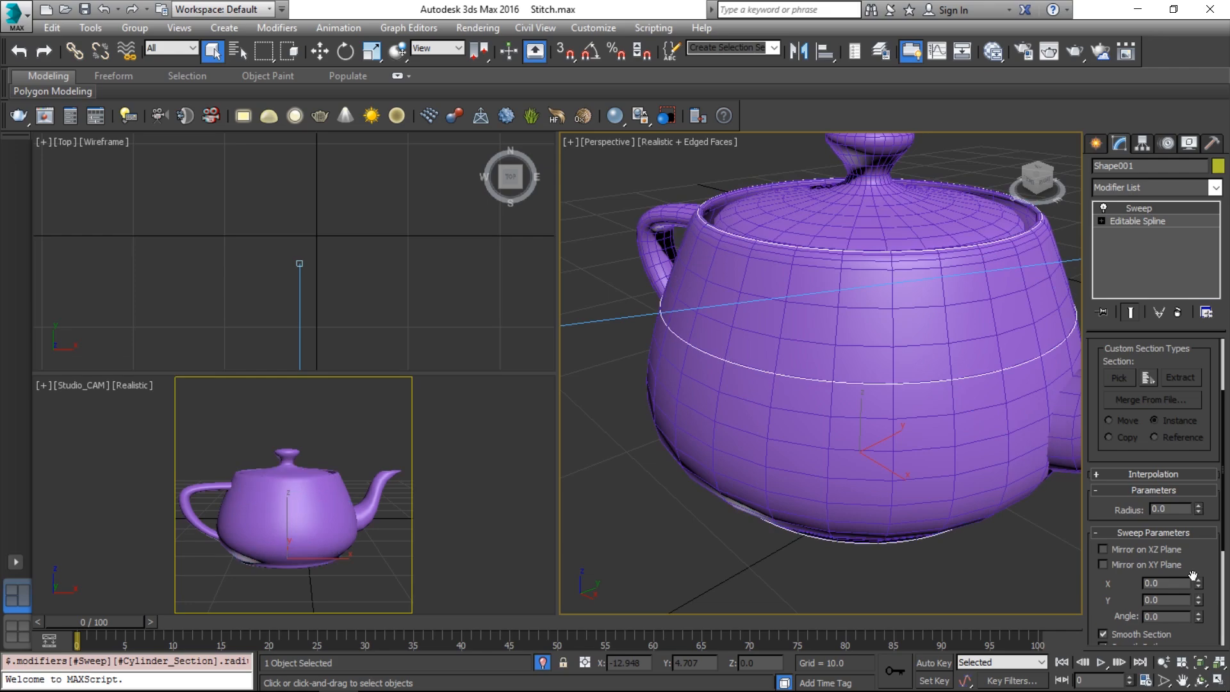
{"action": "left_click", "coordinate": [1199, 506]}
{"action": "left_click", "coordinate": [1199, 506]}
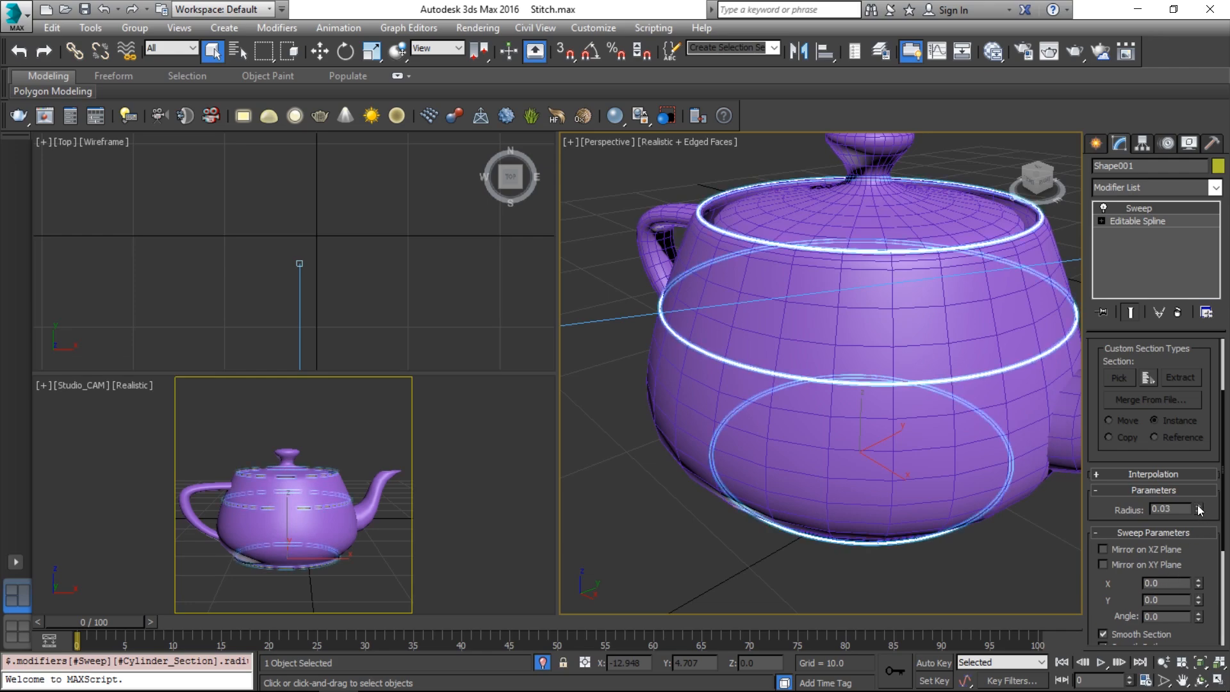
Set the sweep's Interpolation Steps to 1
{"action": "left_click", "coordinate": [1153, 474]}
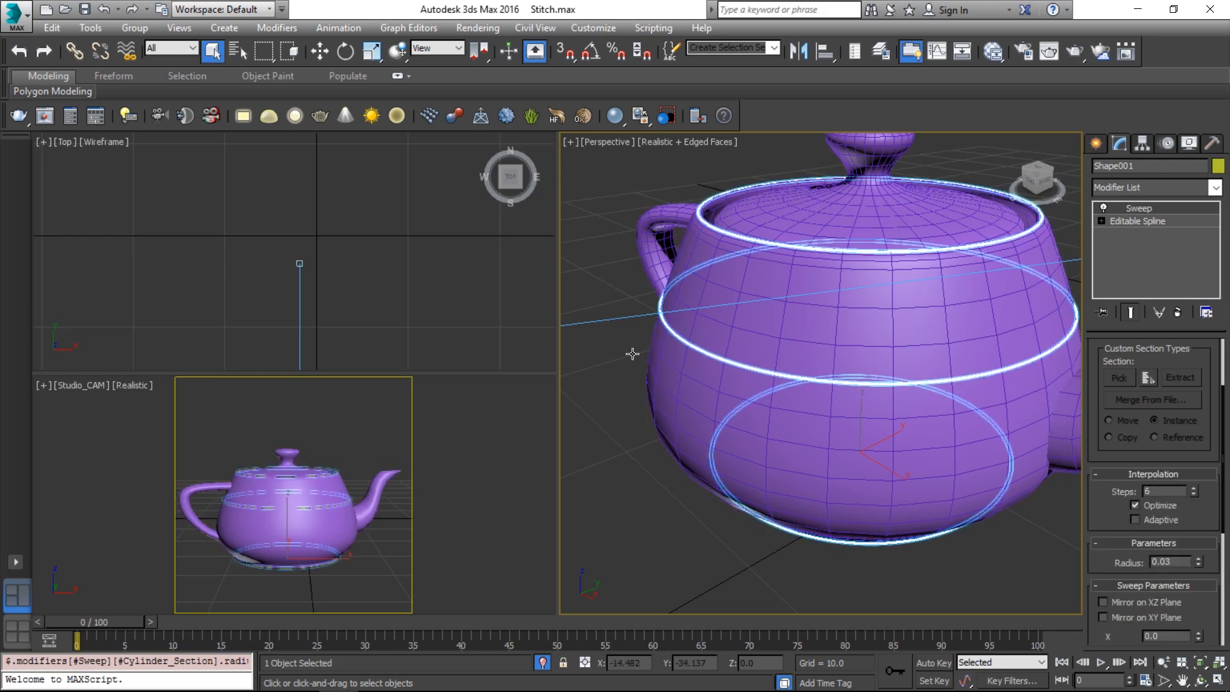
{"action": "key", "text": "bracketleft"}
{"action": "middle_click_drag", "start_coordinate": [800, 433], "coordinate": [815, 220]}
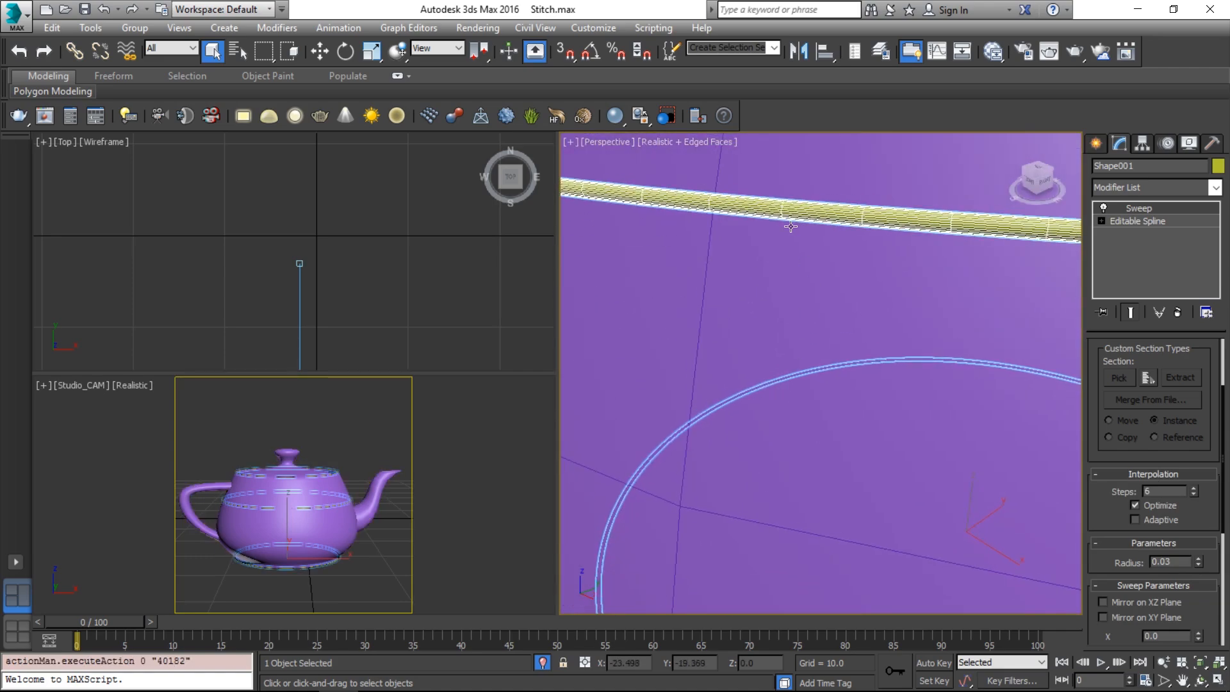
{"action": "left_click_drag", "start_coordinate": [1193, 494], "coordinate": [1193, 494]}
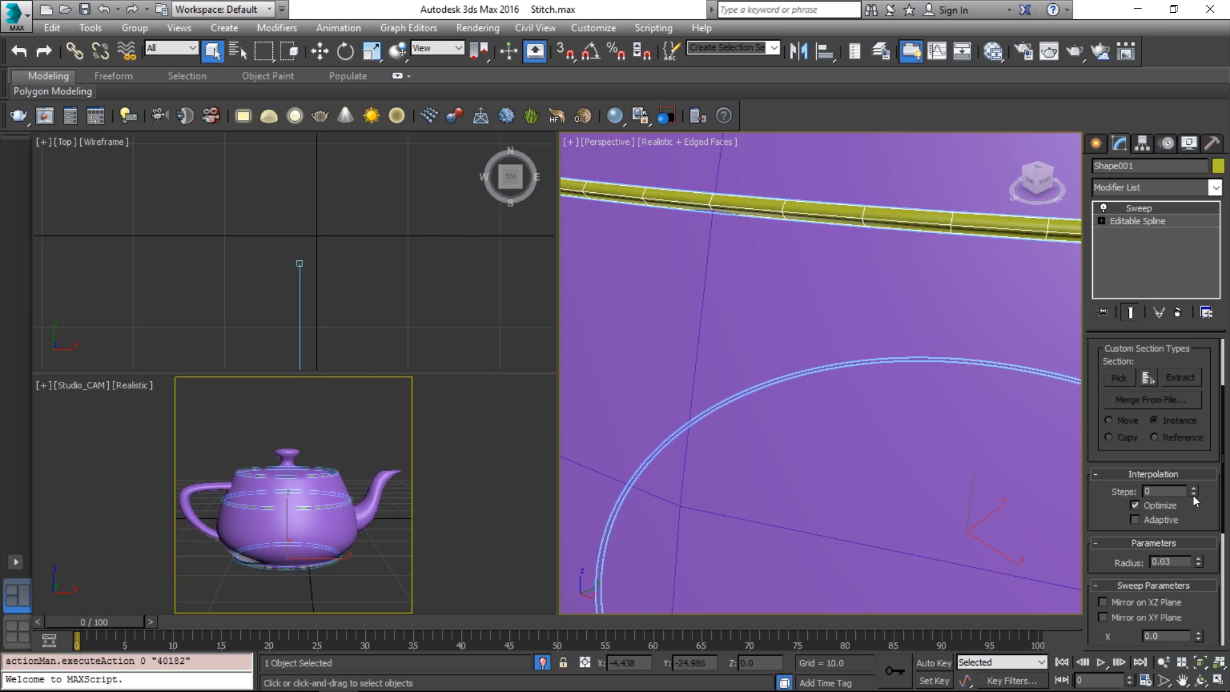
{"action": "left_click", "coordinate": [1193, 488]}
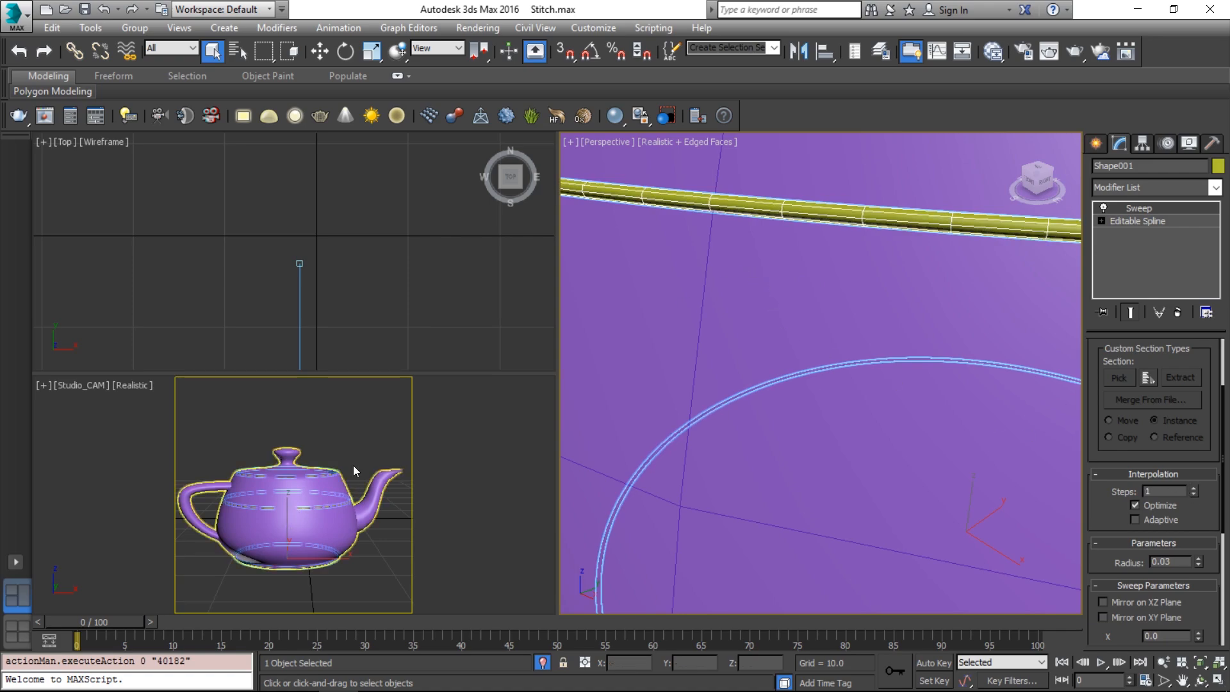
Reselect the stitch sweep tube and open the Slate Material Editor
{"action": "left_click", "coordinate": [364, 425]}
{"action": "left_click", "coordinate": [757, 208]}
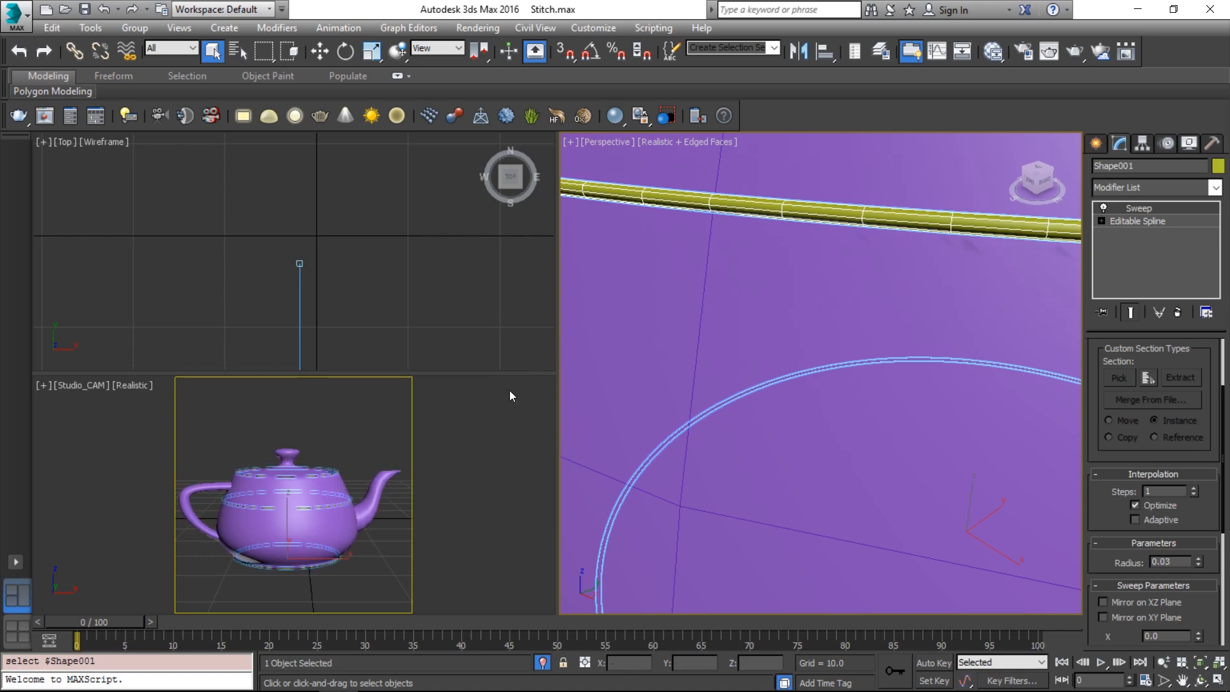
{"action": "key", "text": "m"}
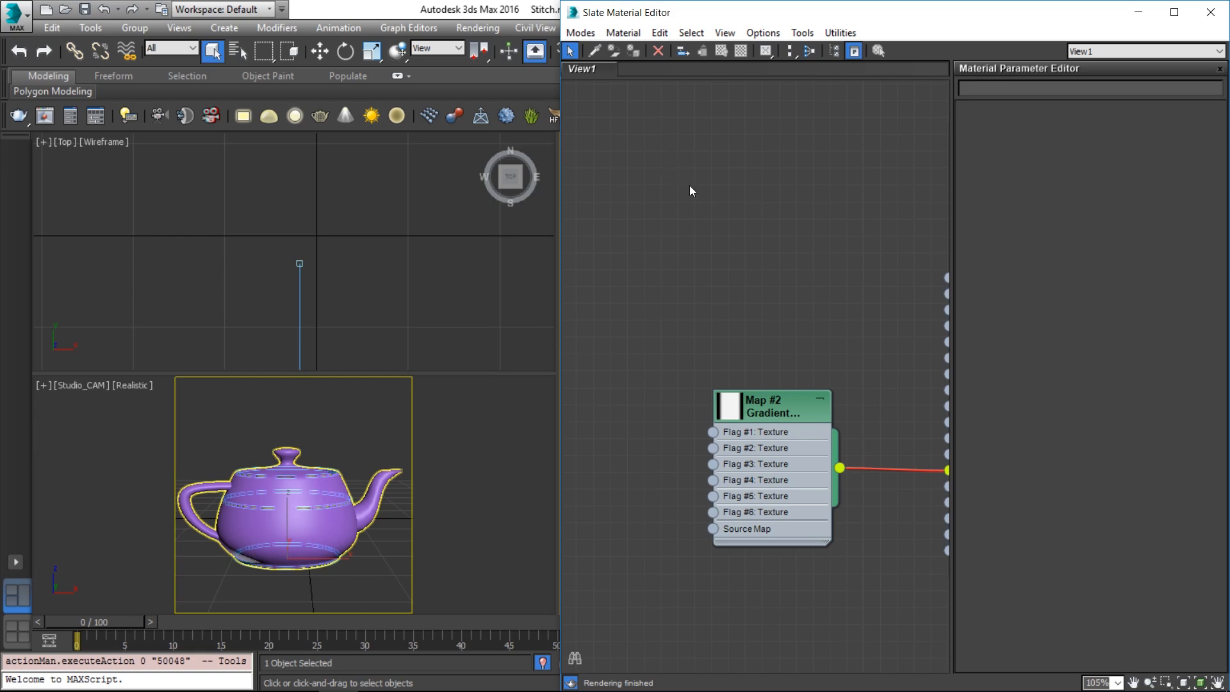
Create a VRayMtl node in the Slate editor and assign it to the stitch tube
{"action": "right_click", "coordinate": [675, 156]}
{"action": "left_click", "coordinate": [646, 458]}
{"action": "middle_click_drag", "start_coordinate": [638, 463], "coordinate": [576, 153]}
{"action": "scroll", "coordinate": [758, 346], "scroll_direction": "down", "scroll_amount": 1}
{"action": "middle_click_drag", "start_coordinate": [759, 351], "coordinate": [771, 211]}
{"action": "right_click", "coordinate": [771, 208]}
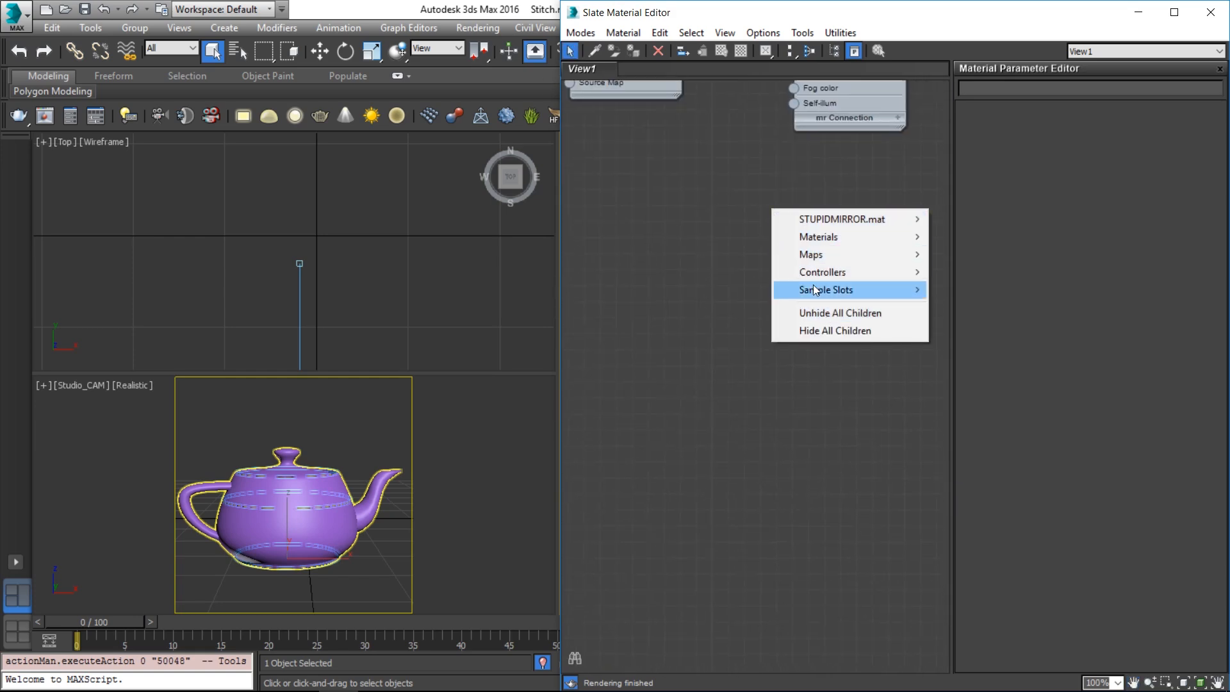
{"action": "mouse_move", "coordinate": [830, 239]}
{"action": "mouse_move", "coordinate": [681, 260]}
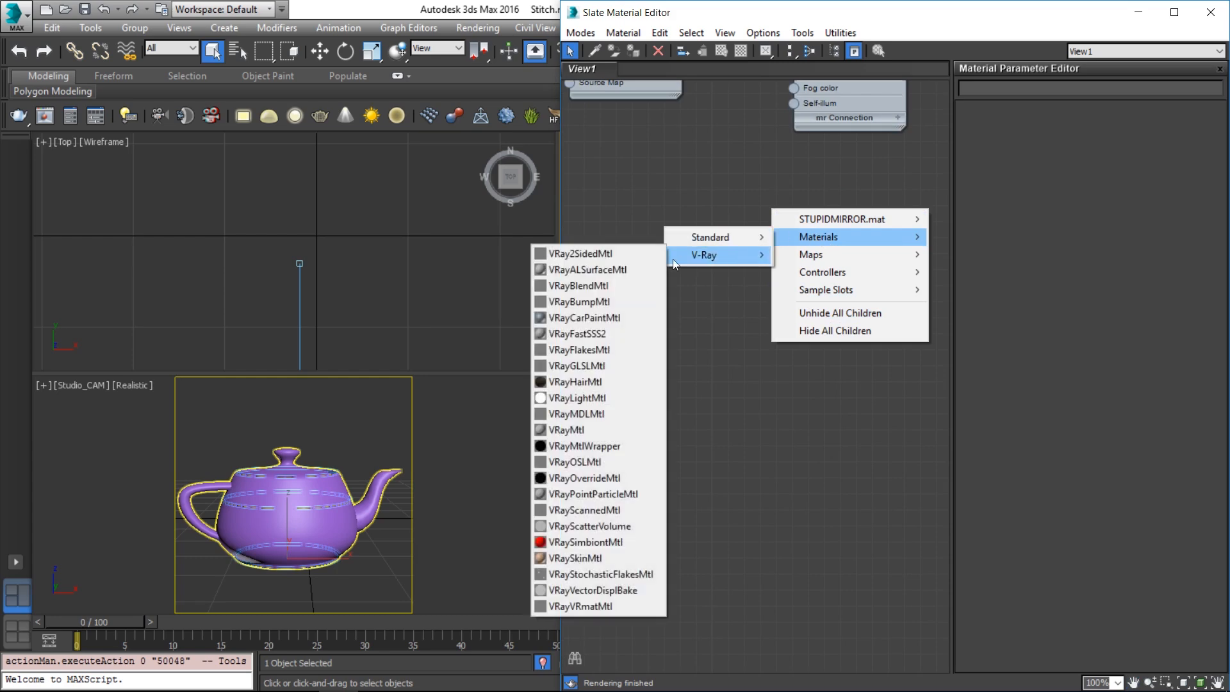
{"action": "left_click", "coordinate": [573, 430]}
{"action": "left_click_drag", "start_coordinate": [766, 209], "coordinate": [852, 244]}
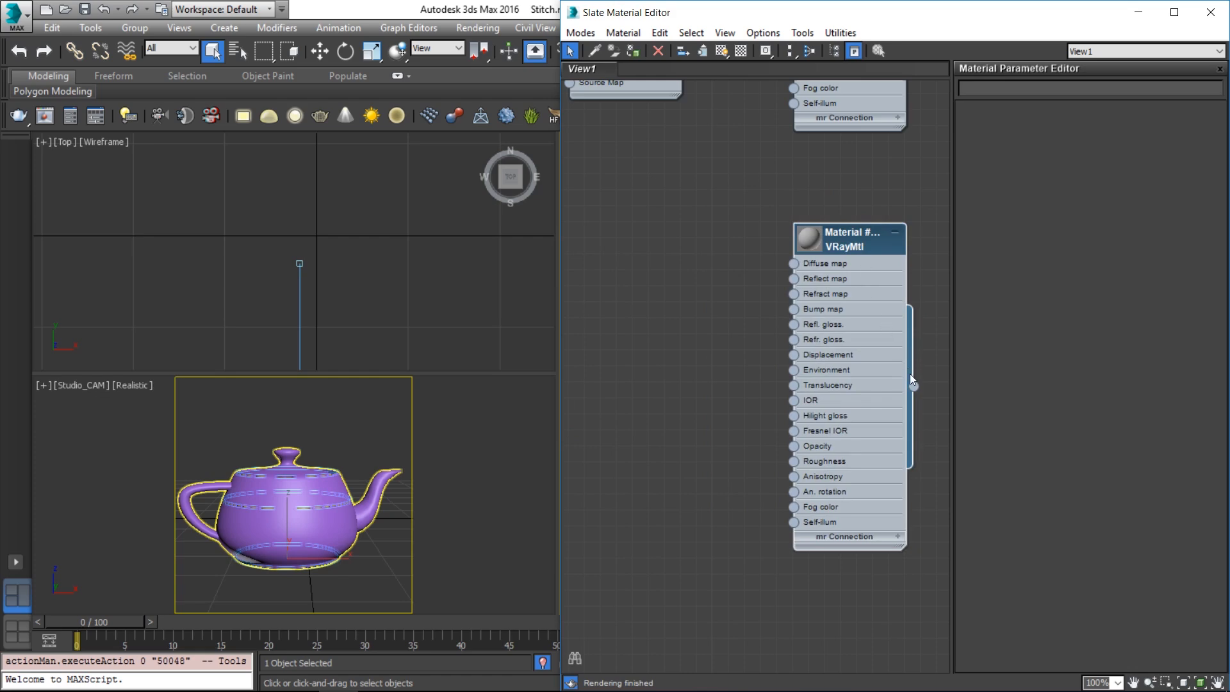
{"action": "left_click", "coordinate": [633, 55]}
Set the VRayMtl's diffuse colour to light grey, value 214
{"action": "double_click", "coordinate": [859, 249]}
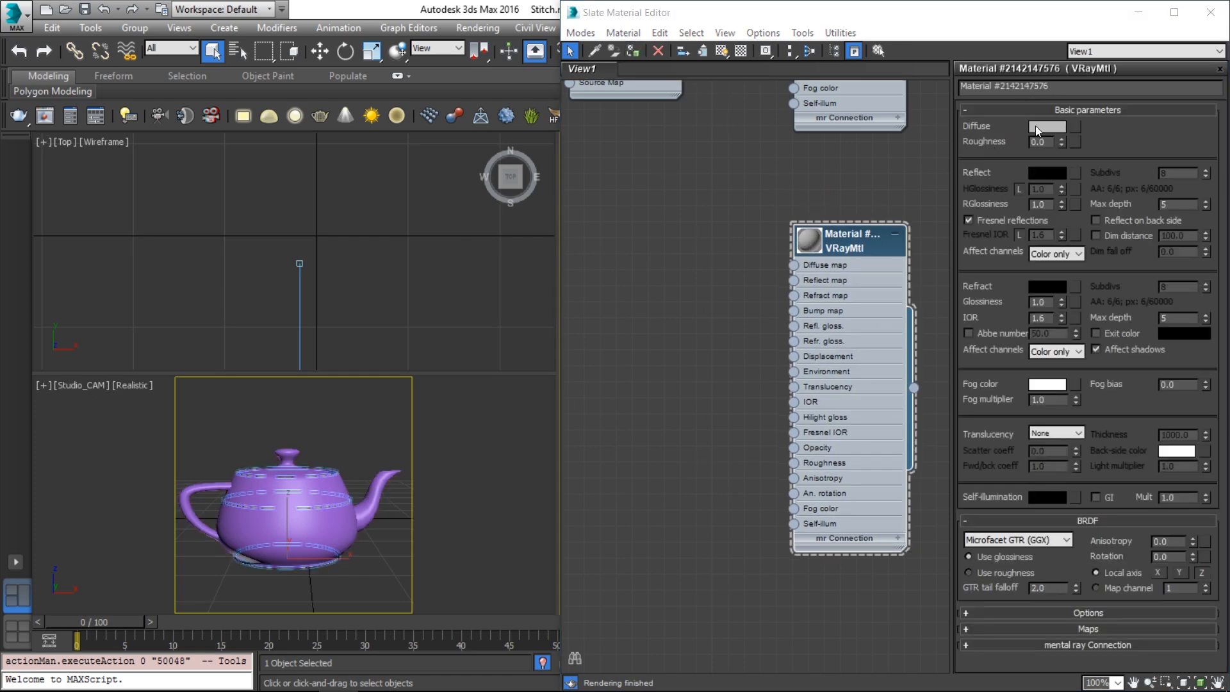
{"action": "left_click", "coordinate": [1046, 126]}
{"action": "left_click_drag", "start_coordinate": [594, 186], "coordinate": [602, 186]}
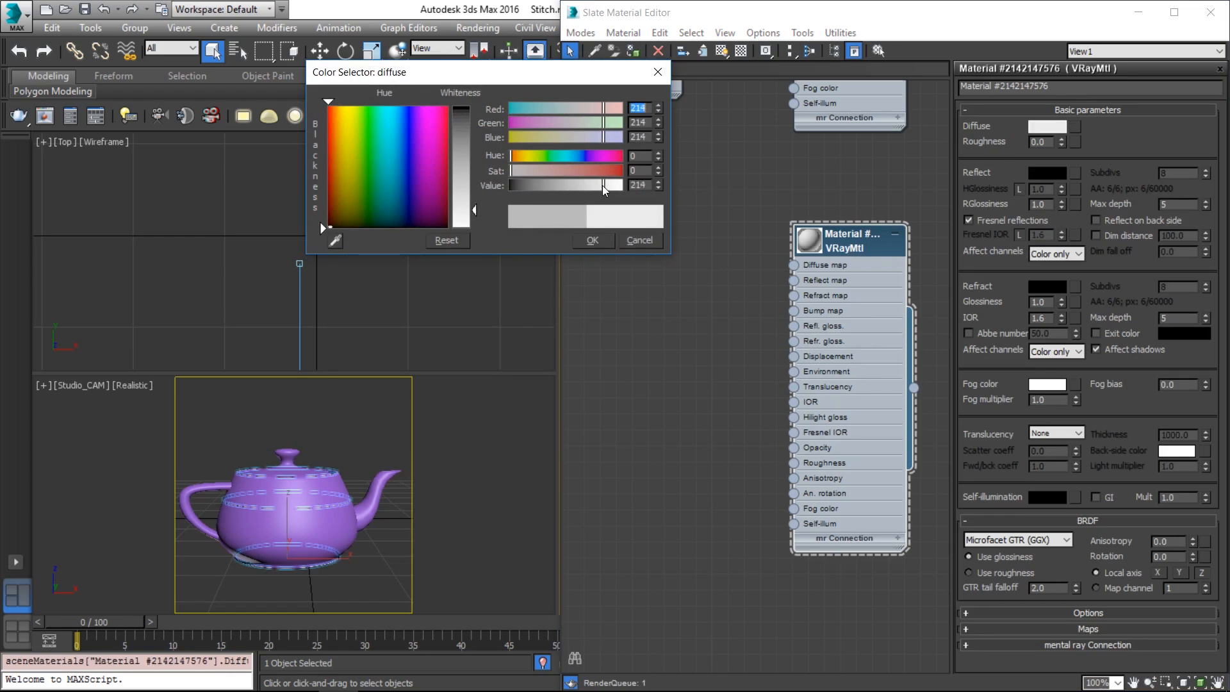
{"action": "left_click", "coordinate": [591, 241]}
{"action": "key", "text": "alt+Tab"}
Open the red-stitching-on-black-leather photo full size in Chrome, then return to 3ds Max
{"action": "left_click", "coordinate": [1021, 247]}
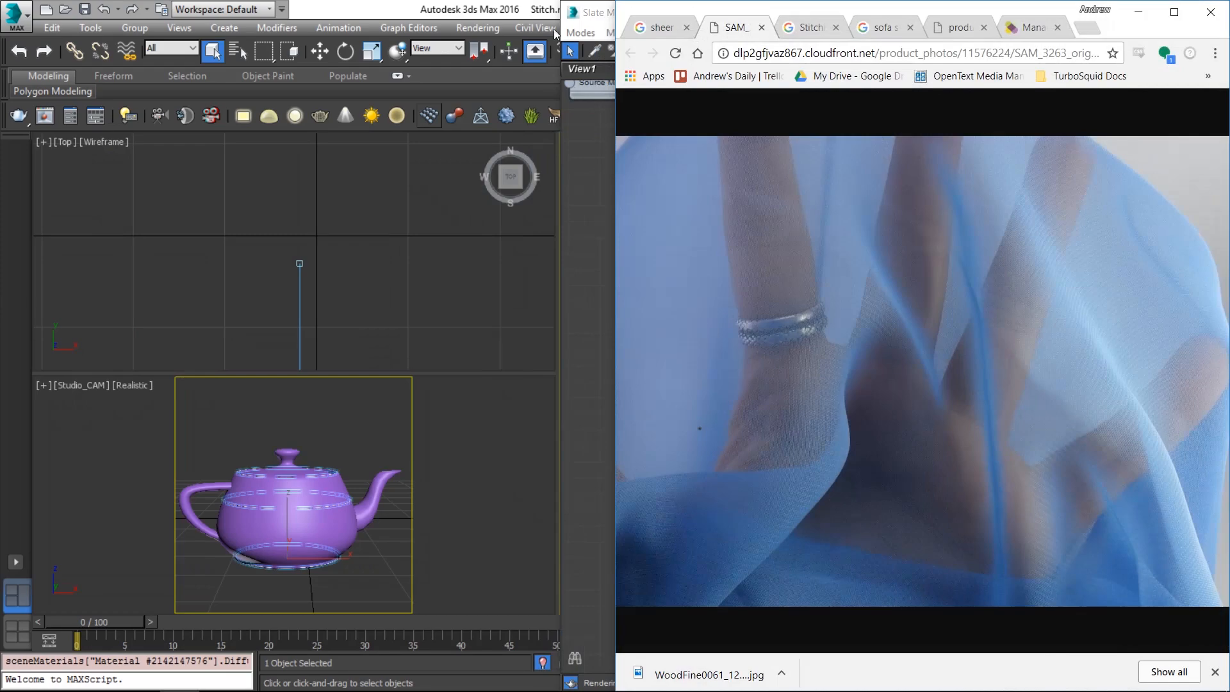
{"action": "left_click", "coordinate": [799, 29]}
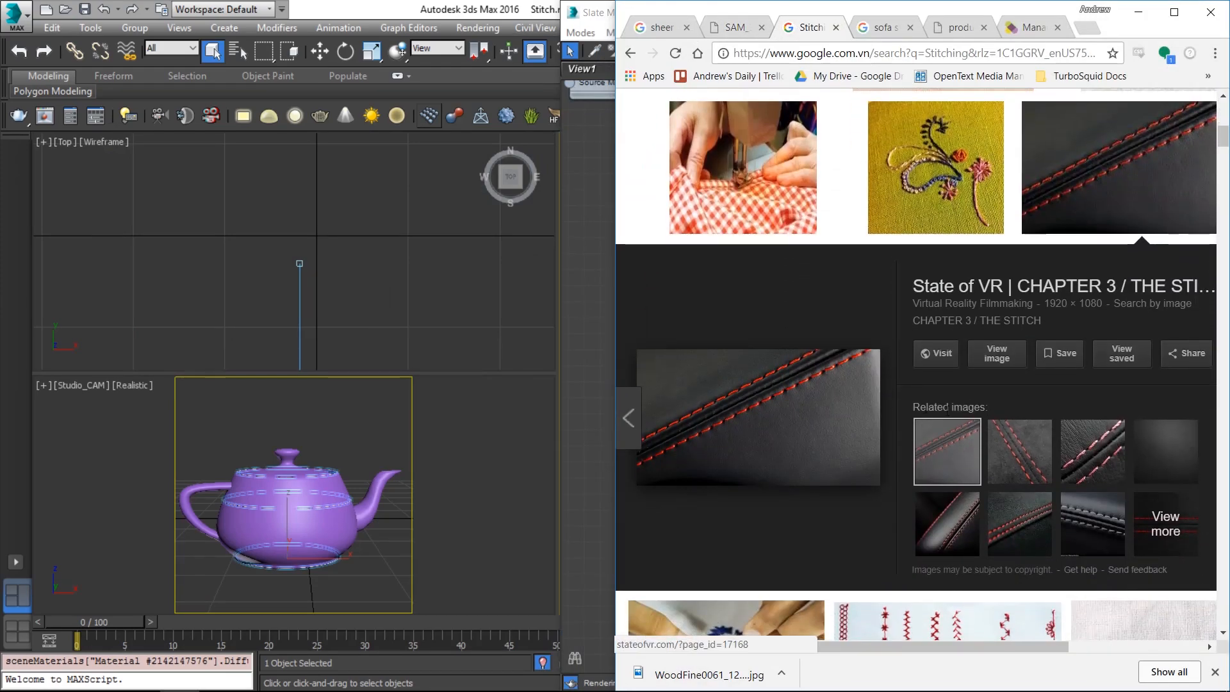
{"action": "left_click", "coordinate": [997, 352]}
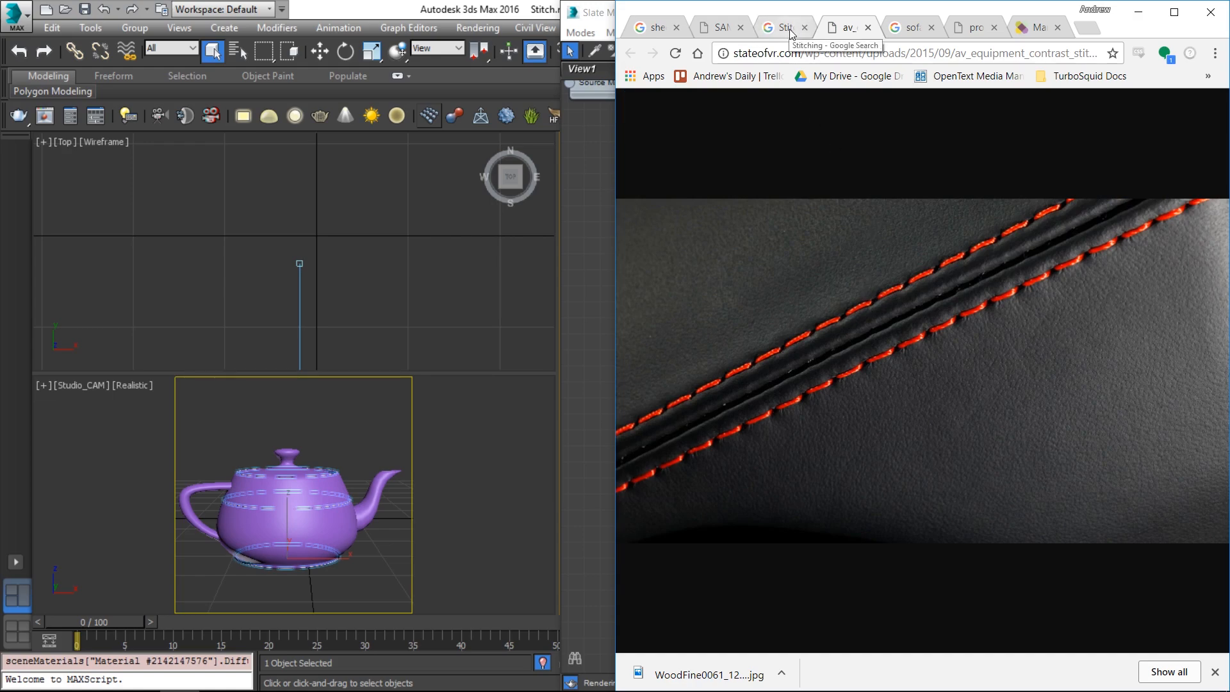
{"action": "left_click", "coordinate": [567, 45]}
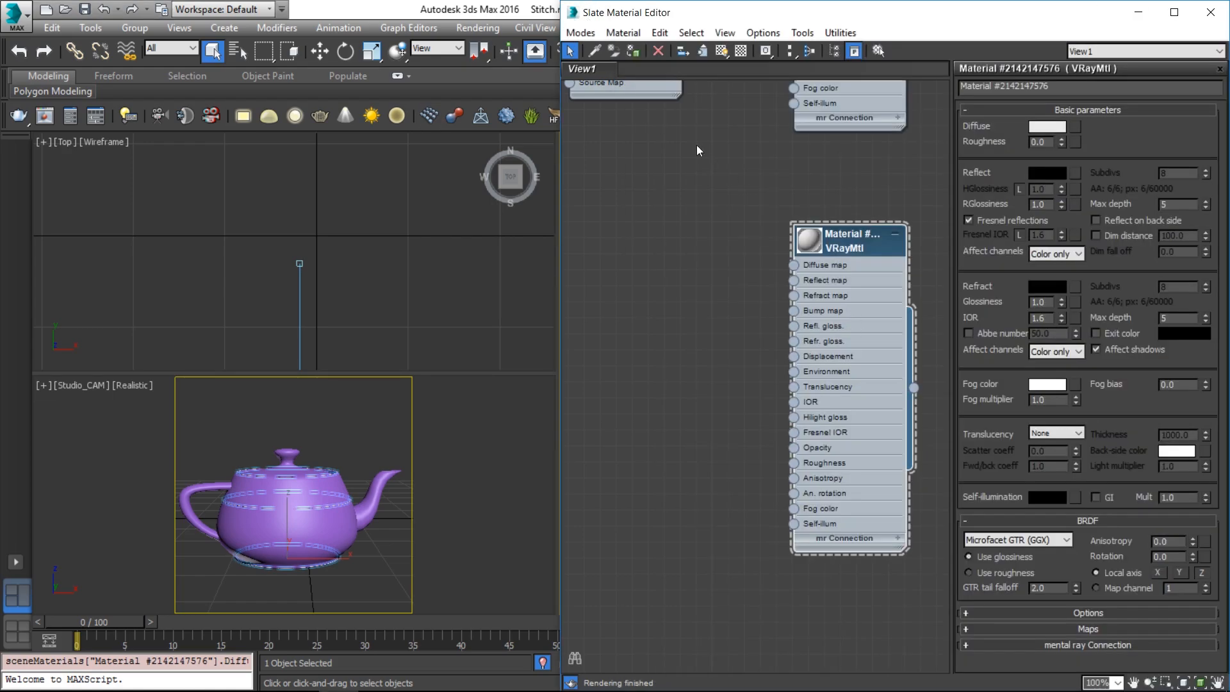
Add a Gradient Ramp map node, Map #3, and show its parameters
{"action": "right_click", "coordinate": [616, 195]}
{"action": "mouse_move", "coordinate": [685, 242]}
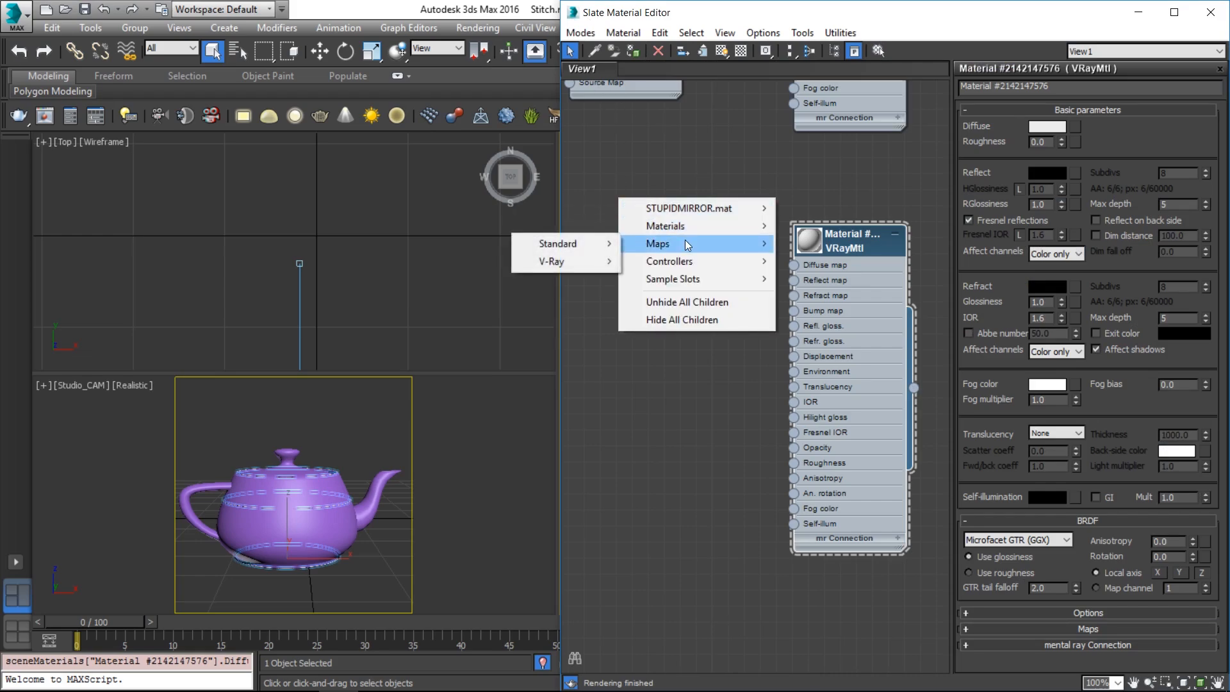
{"action": "mouse_move", "coordinate": [614, 243]}
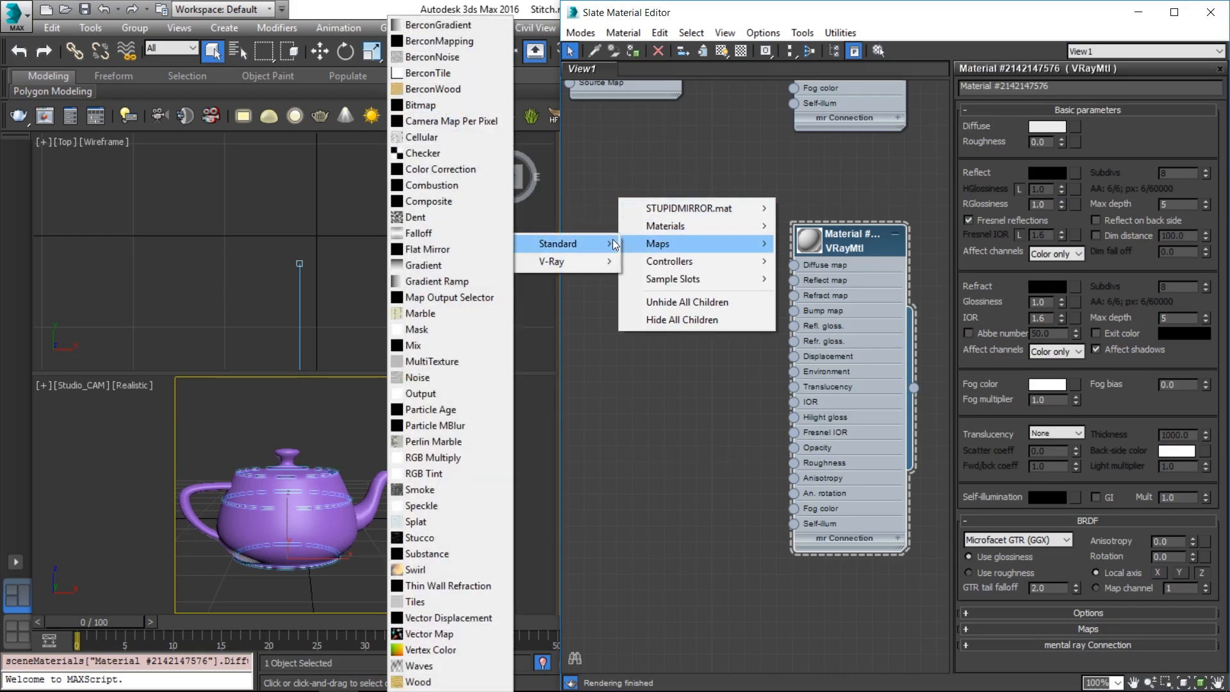
{"action": "left_click", "coordinate": [467, 281]}
{"action": "left_click_drag", "start_coordinate": [660, 187], "coordinate": [651, 247]}
{"action": "double_click", "coordinate": [682, 250]}
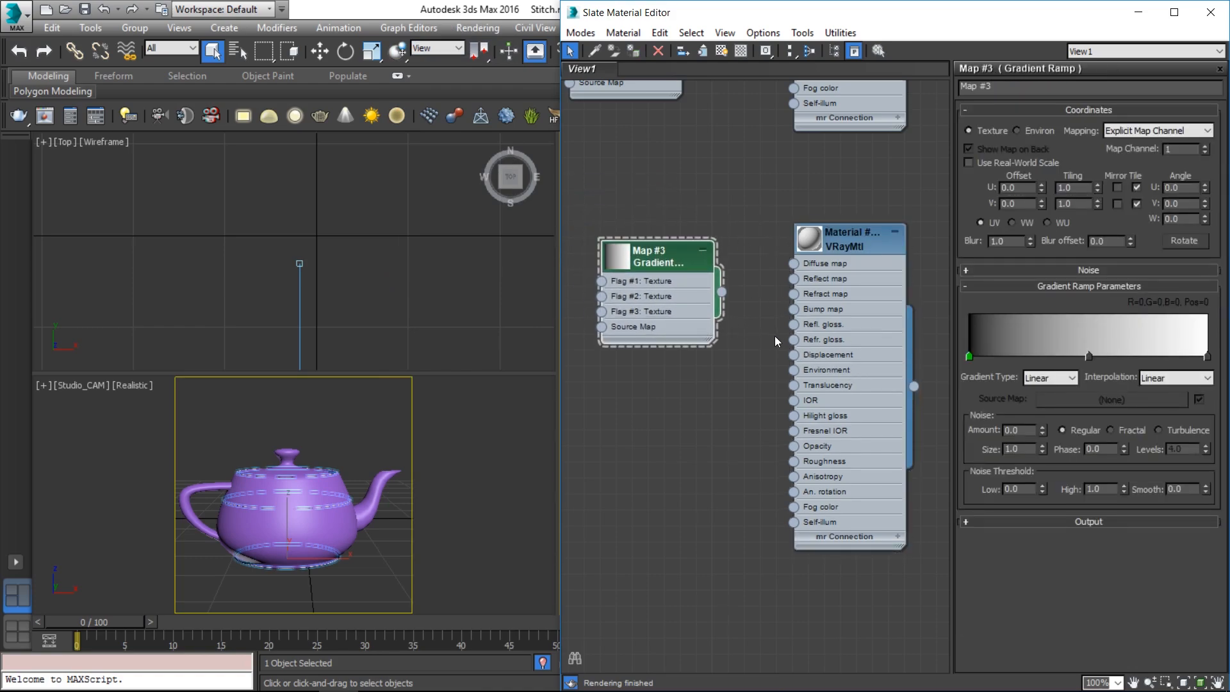
{"action": "double_click", "coordinate": [816, 235]}
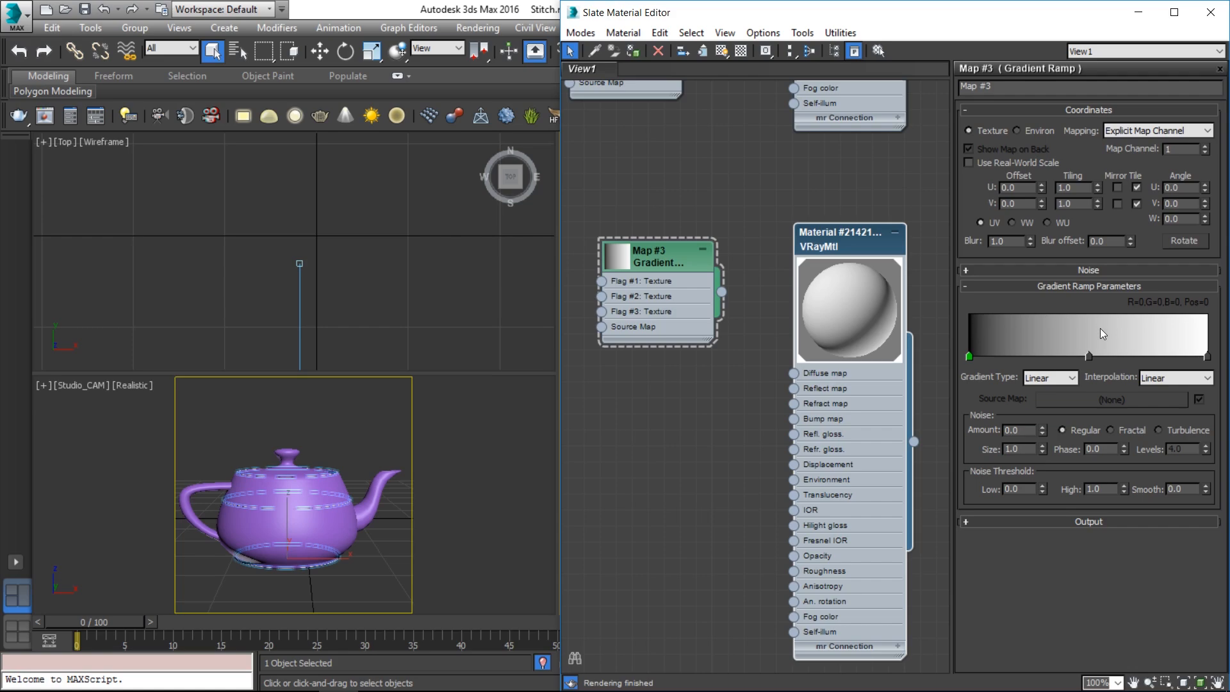
Make the gradient's right flag black and its middle flag pure white (255)
{"action": "double_click", "coordinate": [1207, 357]}
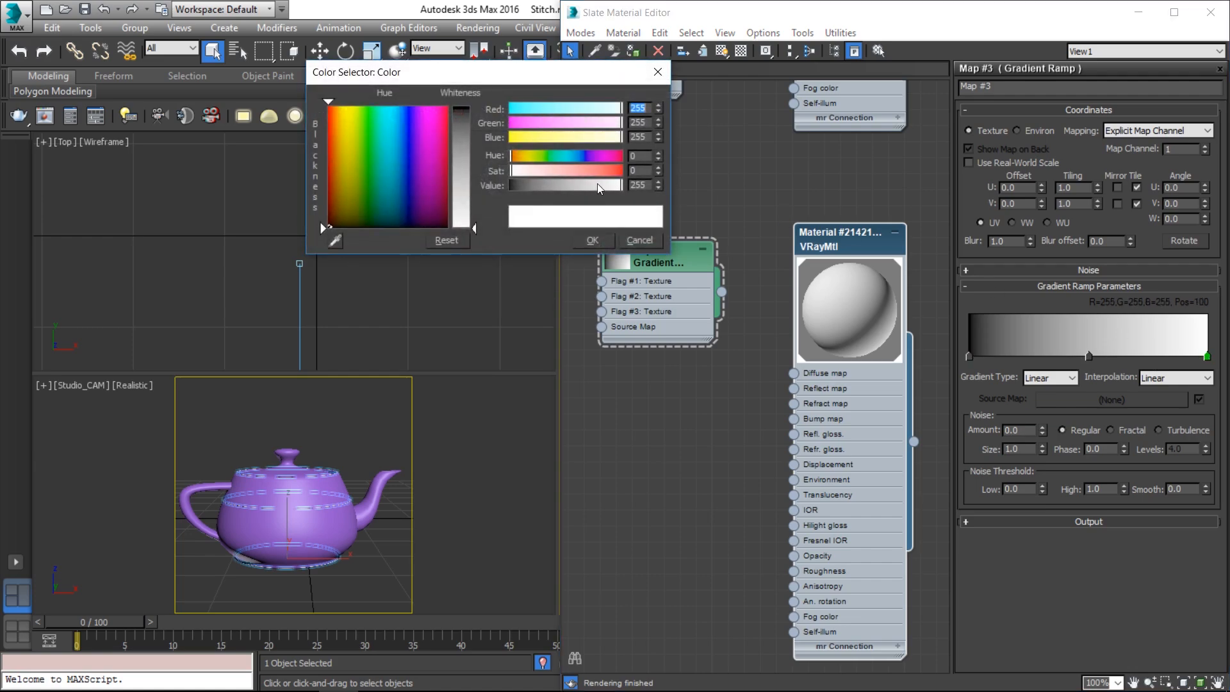
{"action": "left_click_drag", "start_coordinate": [597, 184], "coordinate": [474, 182]}
{"action": "left_click", "coordinate": [593, 240]}
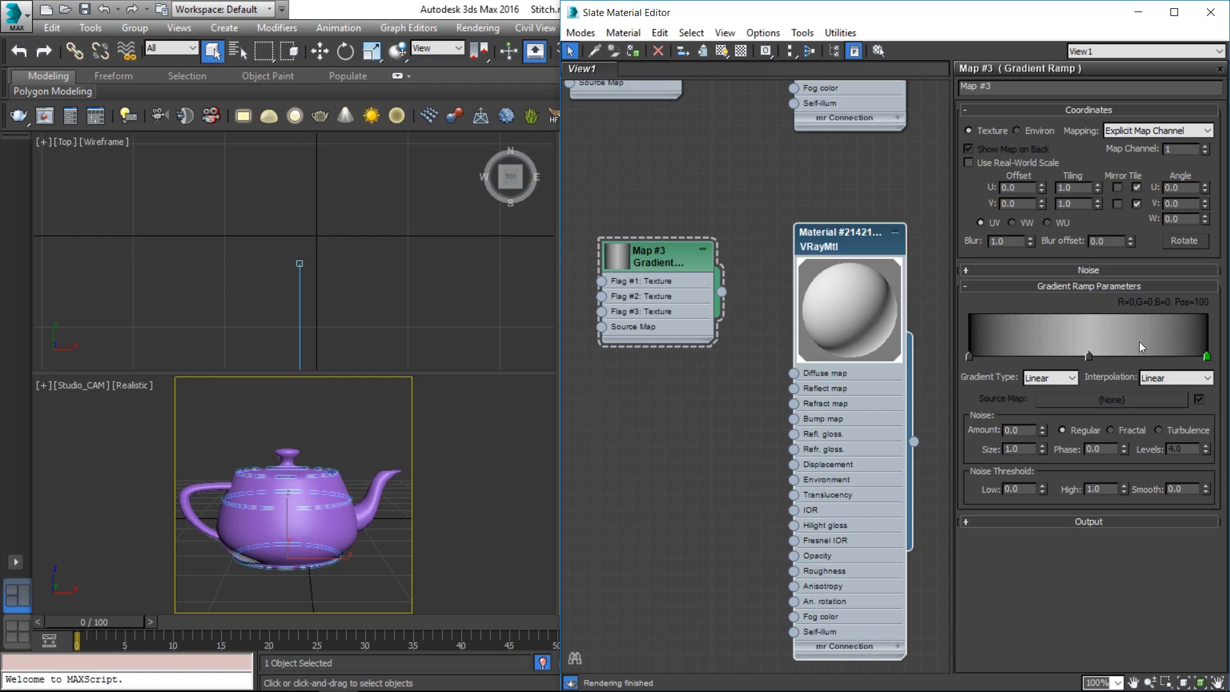
{"action": "double_click", "coordinate": [1088, 356]}
{"action": "left_click", "coordinate": [580, 189]}
{"action": "left_click_drag", "start_coordinate": [580, 190], "coordinate": [619, 186]}
{"action": "left_click", "coordinate": [591, 241]}
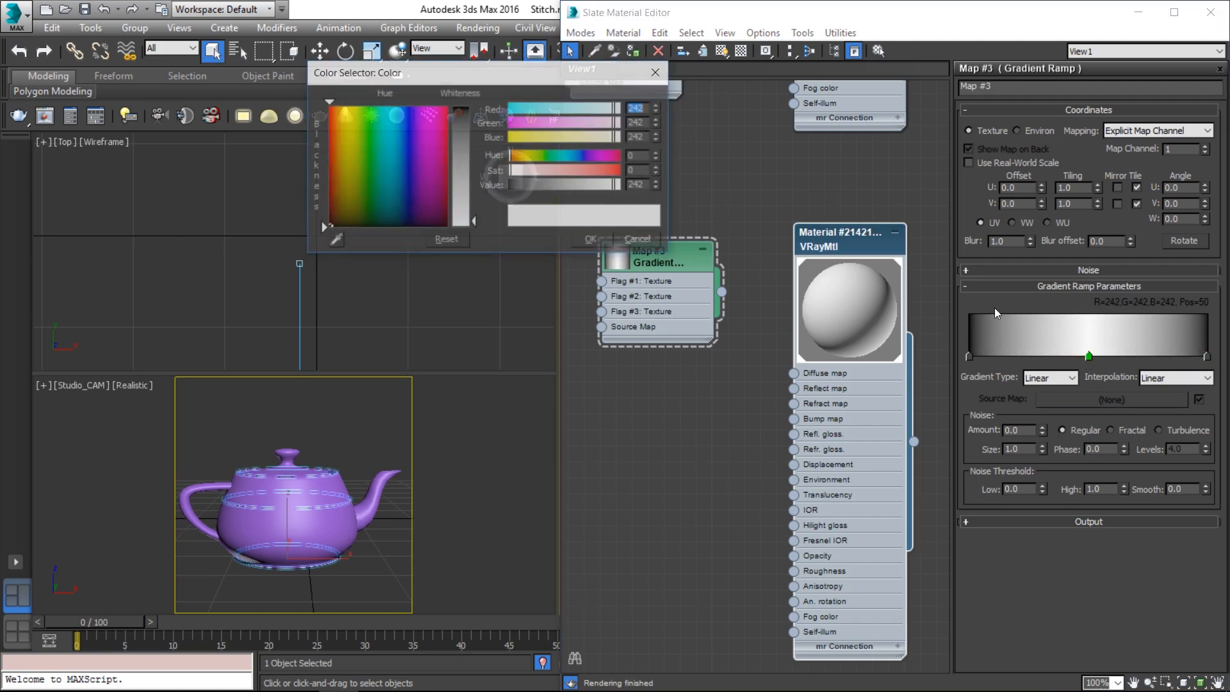
{"action": "left_click", "coordinate": [604, 242]}
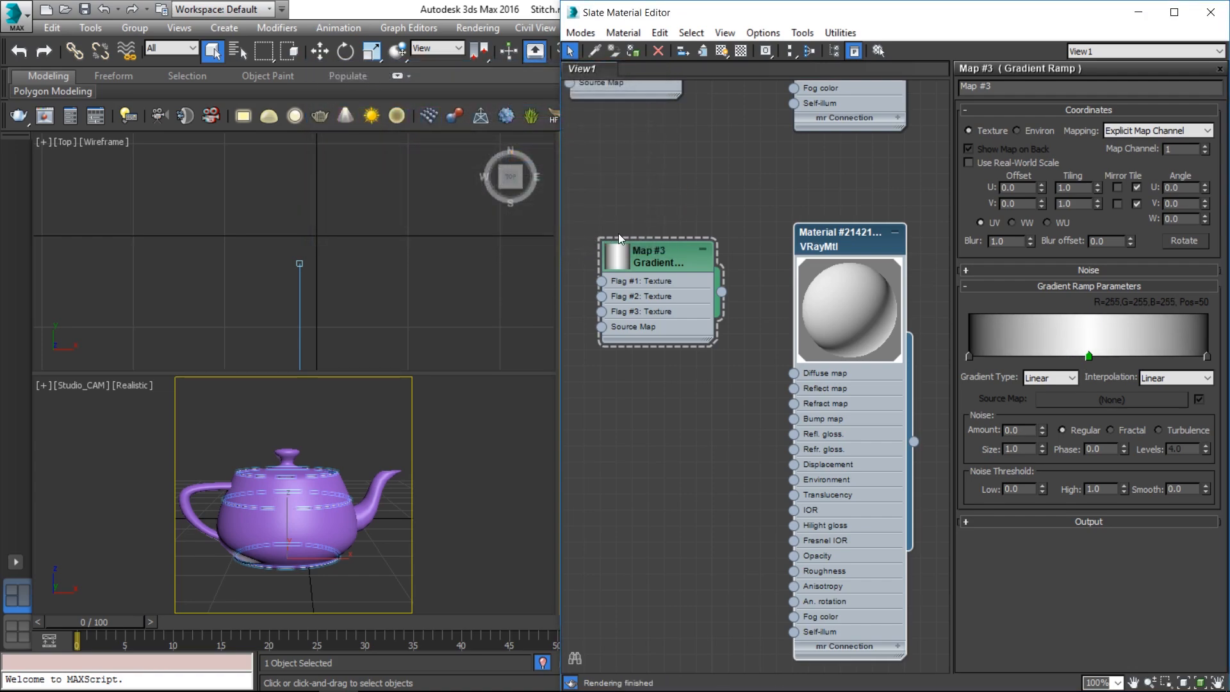
{"action": "key", "text": "alt+Tab"}
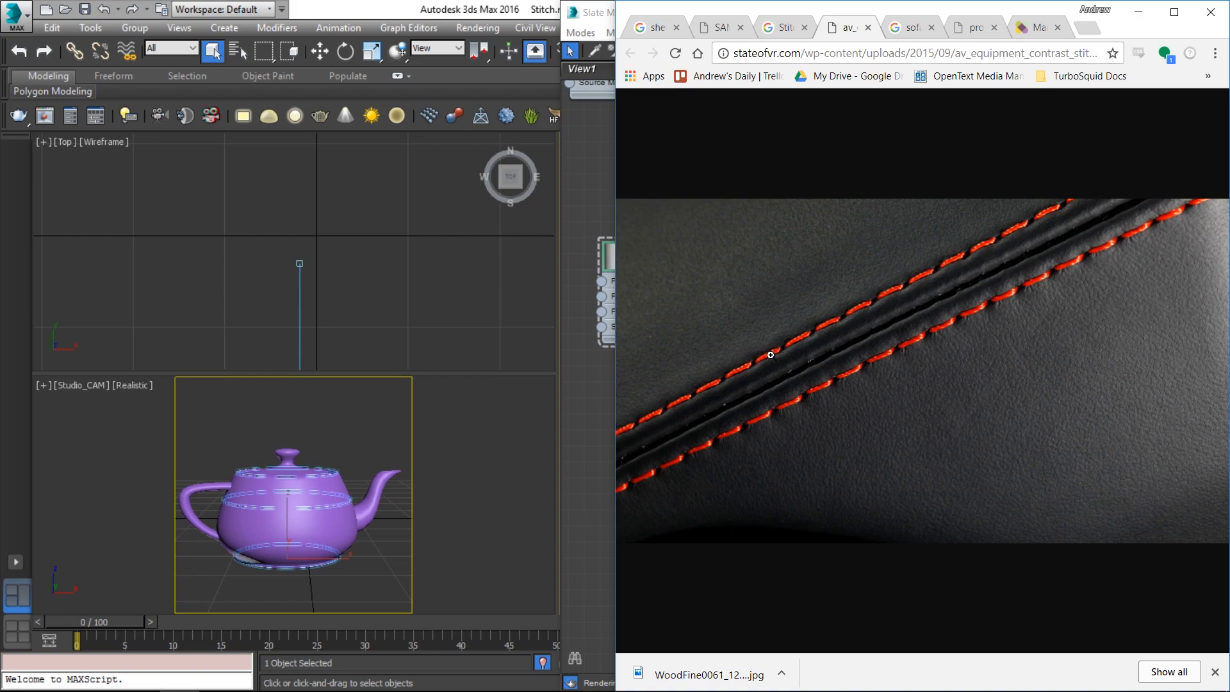
Move the Chrome reference window to the left, then bring 3ds Max back to the front
{"action": "left_click_drag", "start_coordinate": [805, 14], "coordinate": [181, 14]}
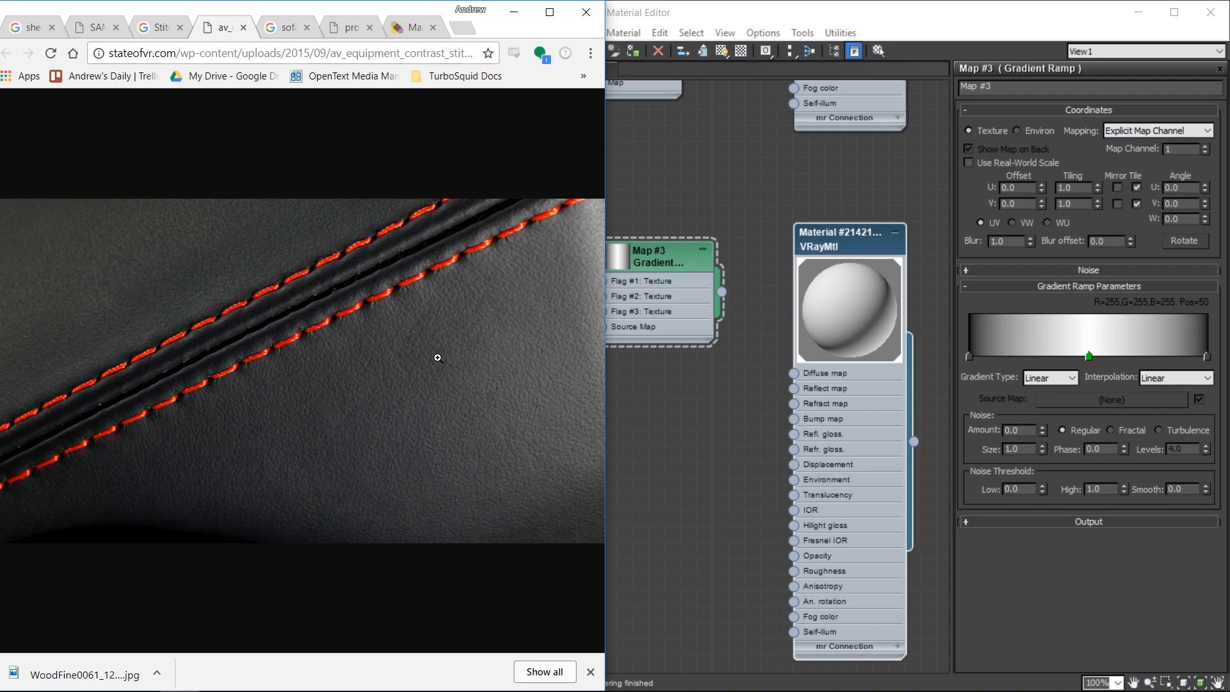
{"action": "left_click", "coordinate": [713, 387]}
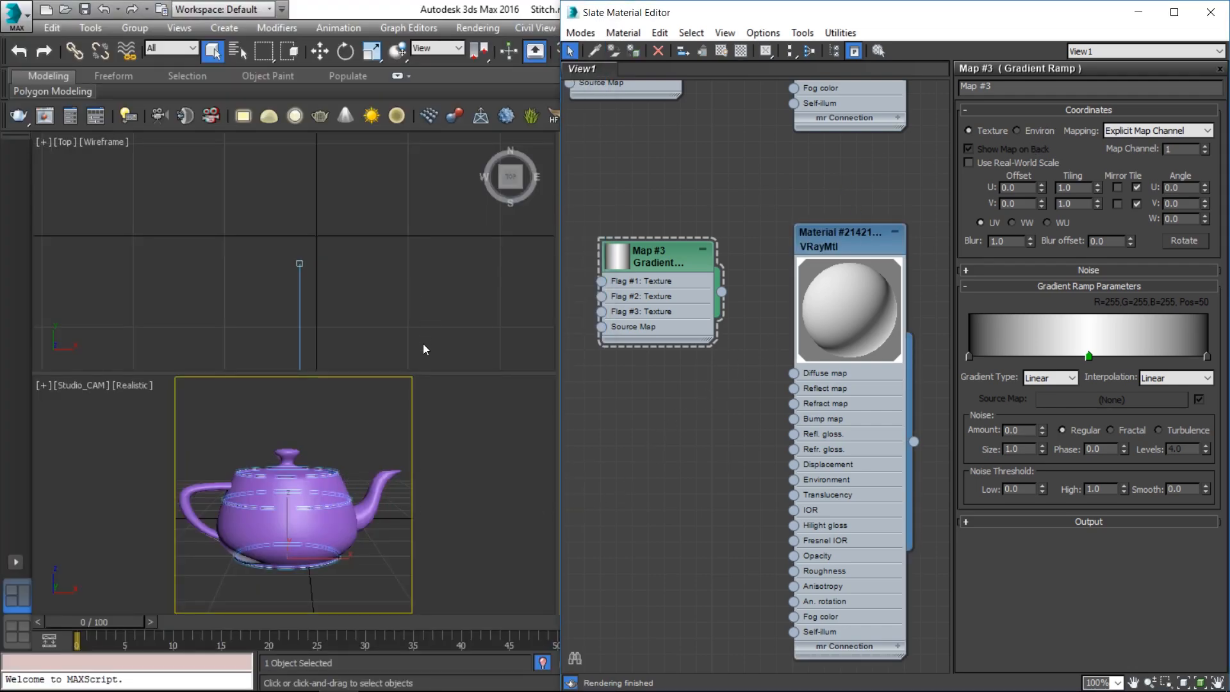
Enlarge the camera view, set Map #3 Tiling U to 5.2, preview the stripes, and select the teapot
{"action": "left_click_drag", "start_coordinate": [422, 373], "coordinate": [436, 236]}
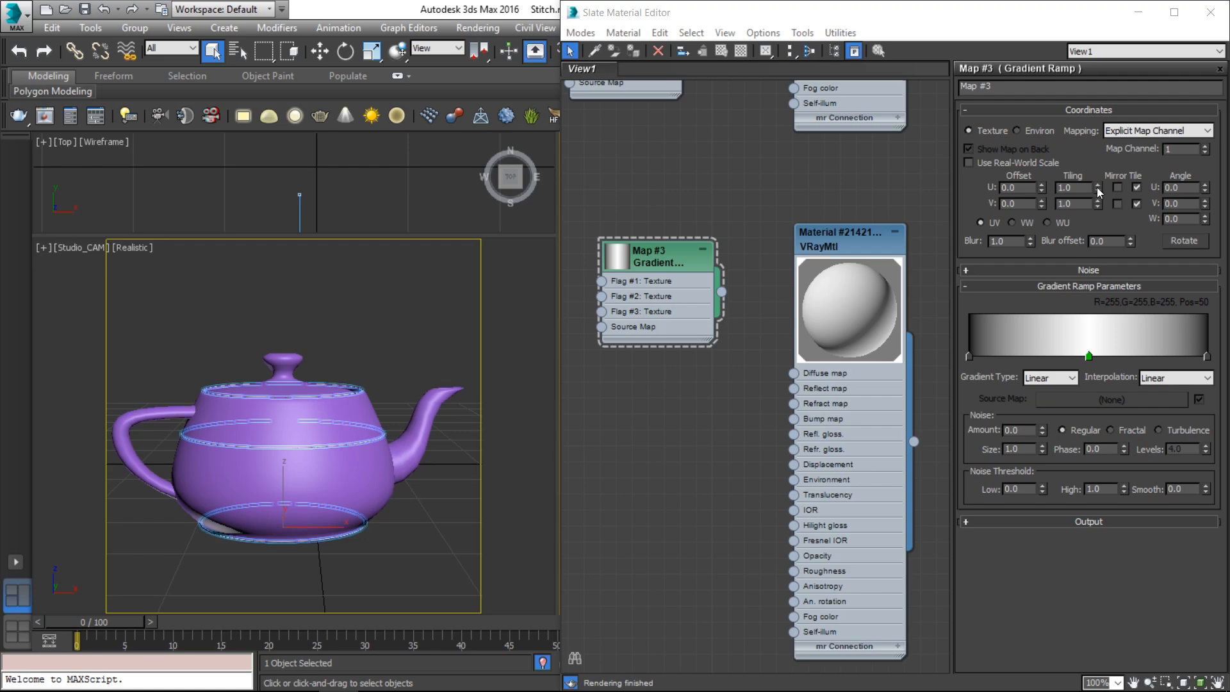
{"action": "left_click_drag", "start_coordinate": [1097, 187], "coordinate": [1097, 153]}
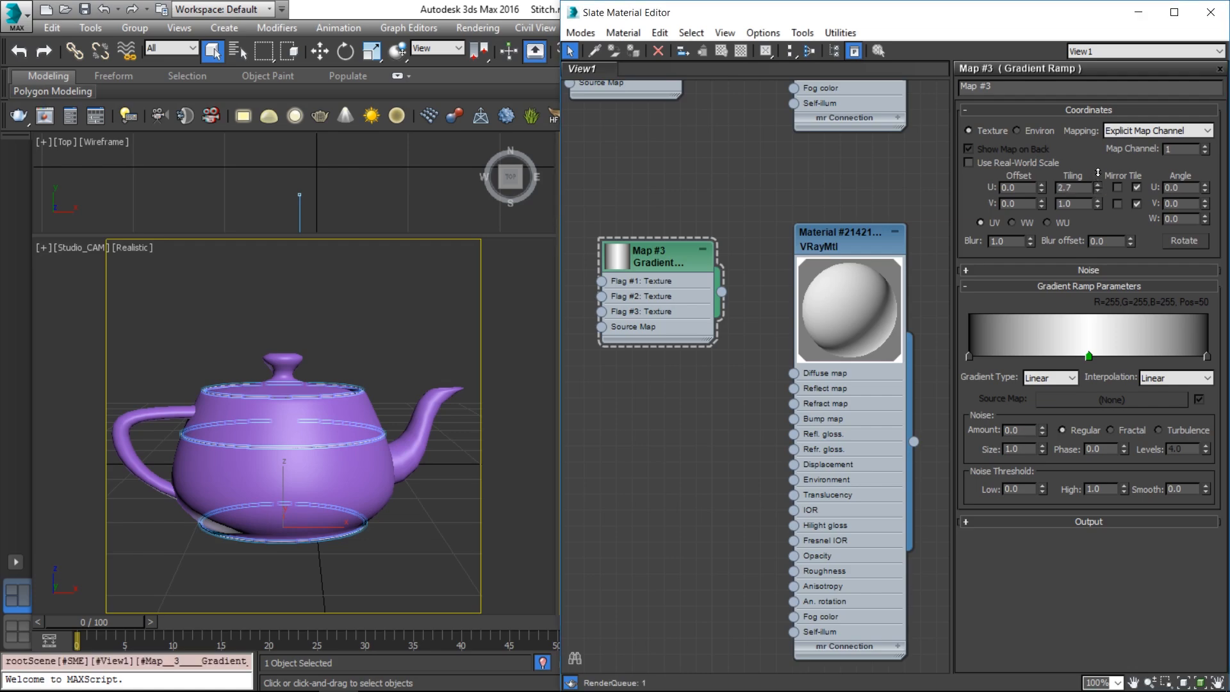
{"action": "double_click", "coordinate": [620, 260]}
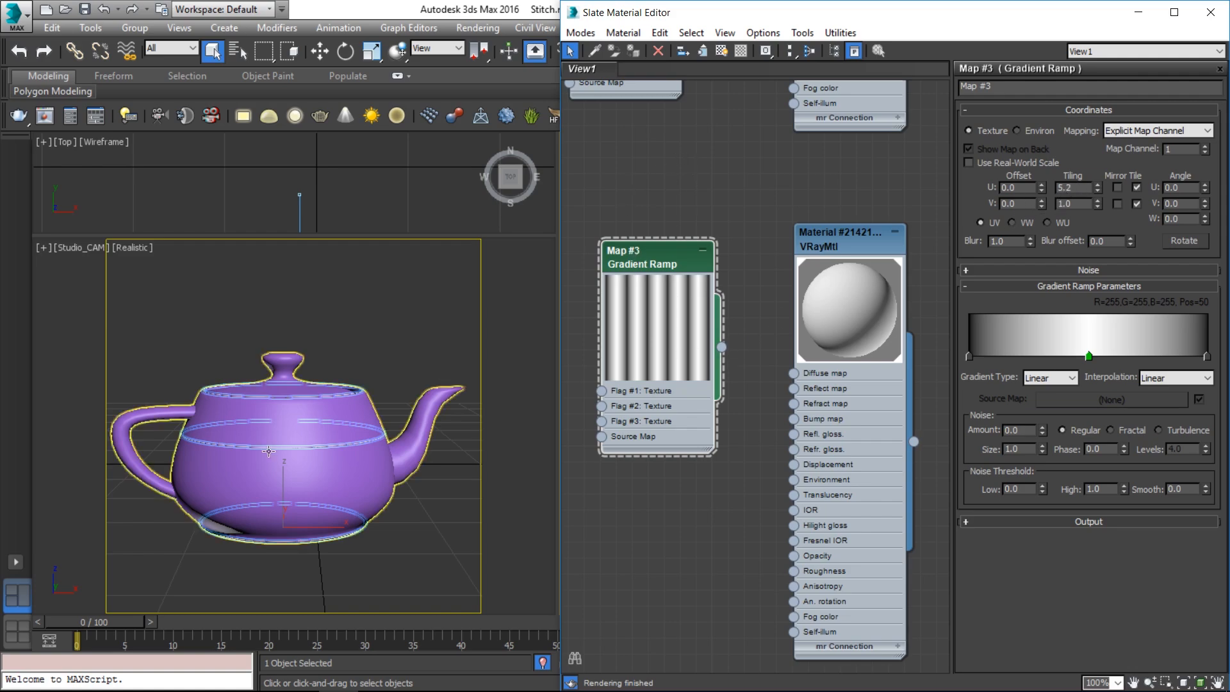
{"action": "left_click", "coordinate": [406, 333]}
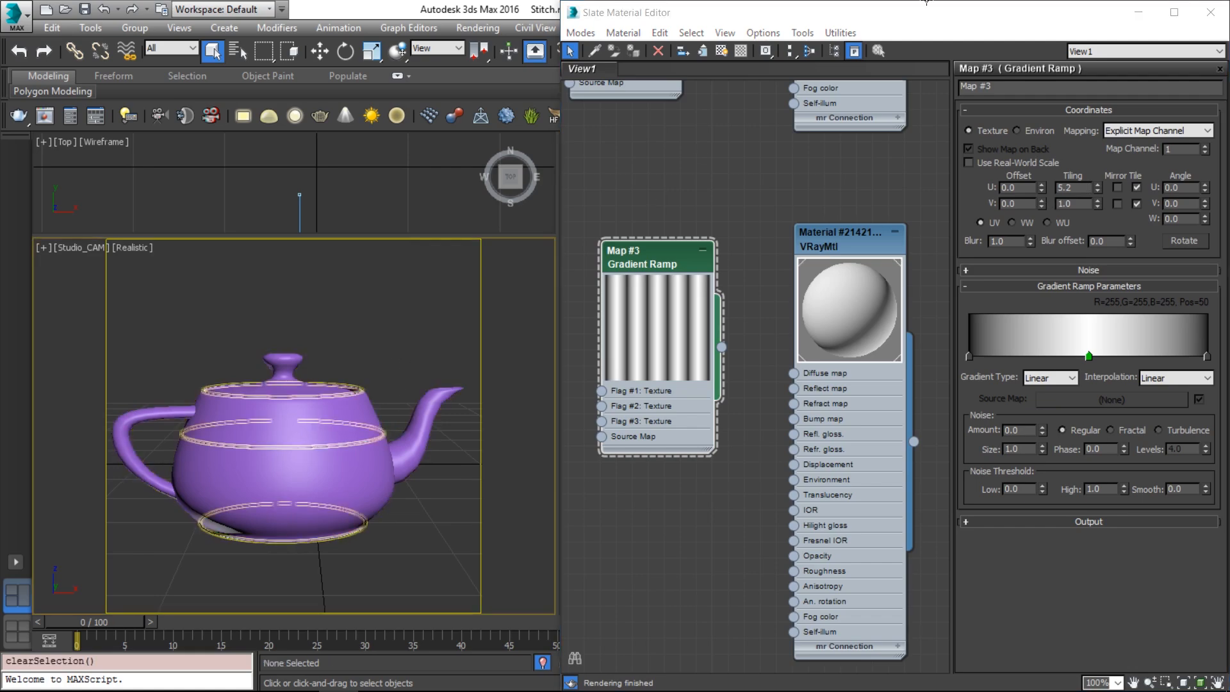
{"action": "left_click", "coordinate": [351, 447]}
Turn on Gen. Mapping Coords. and Real-World Map Size in the stitch rings' Sweep modifier
{"action": "left_click", "coordinate": [1139, 11]}
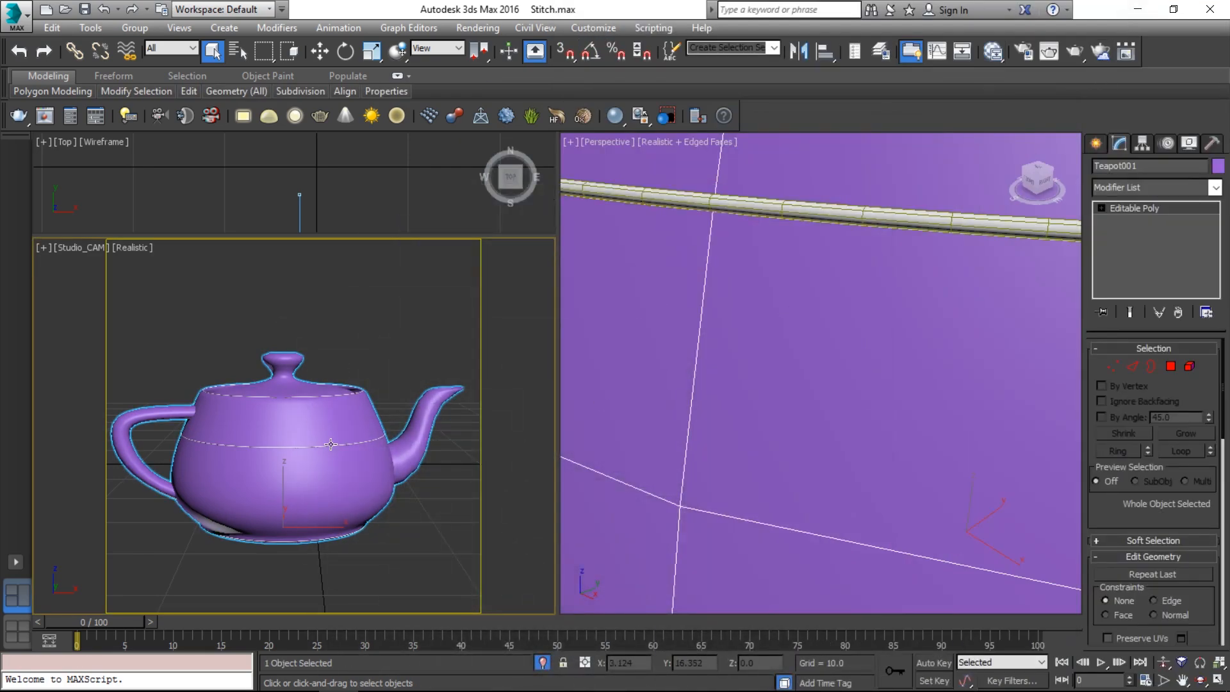
{"action": "left_click", "coordinate": [364, 317]}
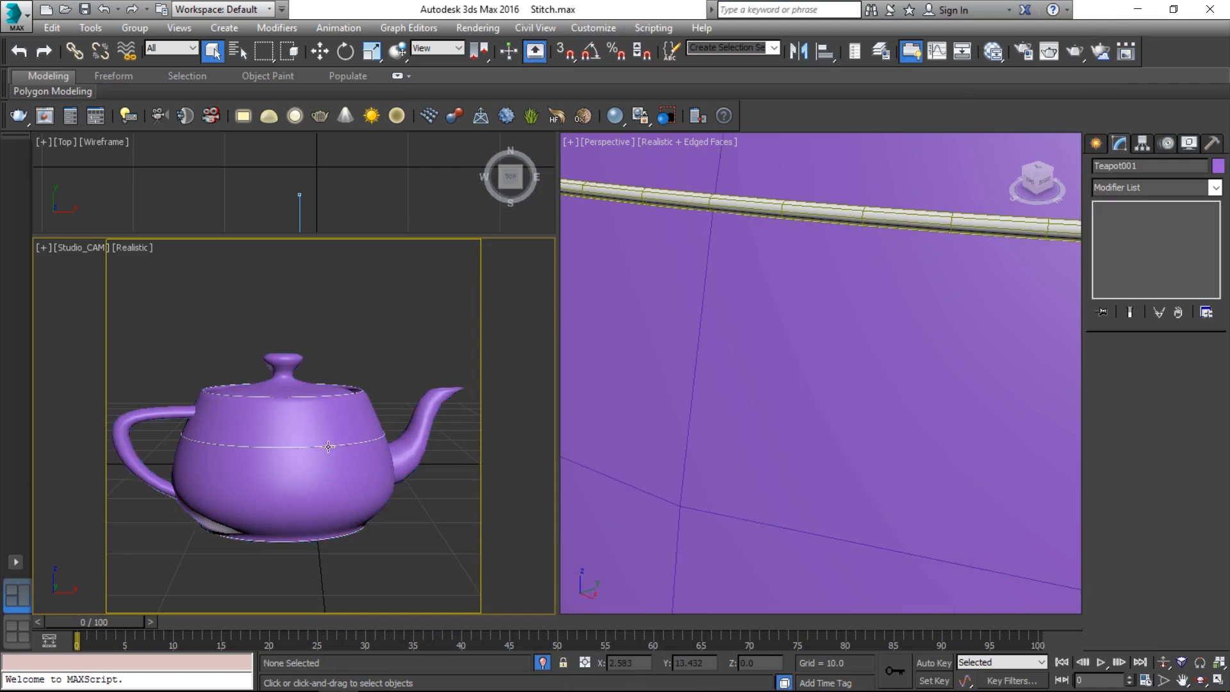
{"action": "left_click", "coordinate": [352, 445]}
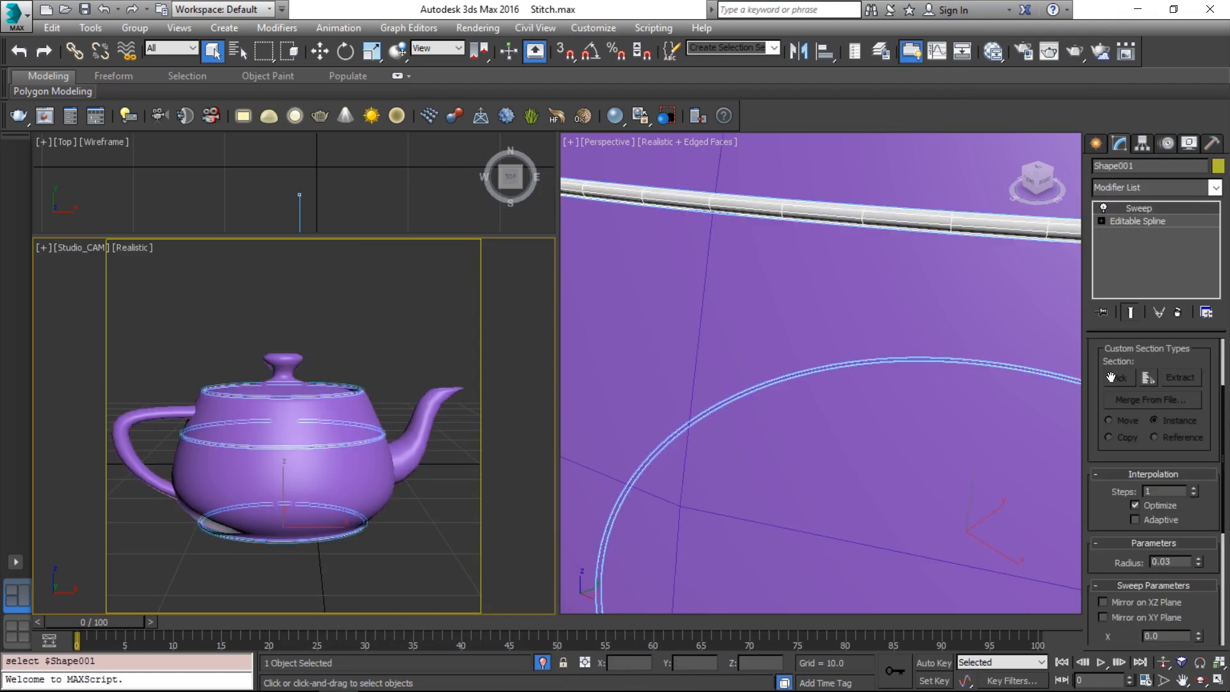
{"action": "left_click_drag", "start_coordinate": [1102, 421], "coordinate": [1104, 235]}
{"action": "left_click", "coordinate": [1132, 575]}
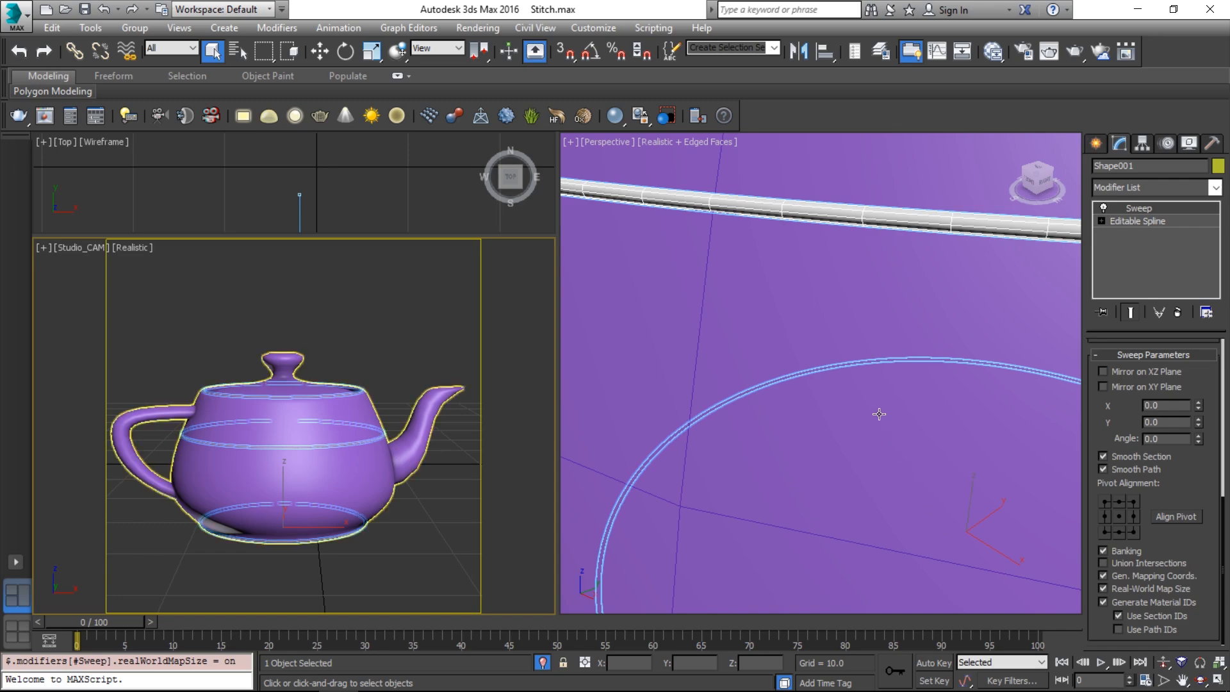
{"action": "key", "text": "m"}
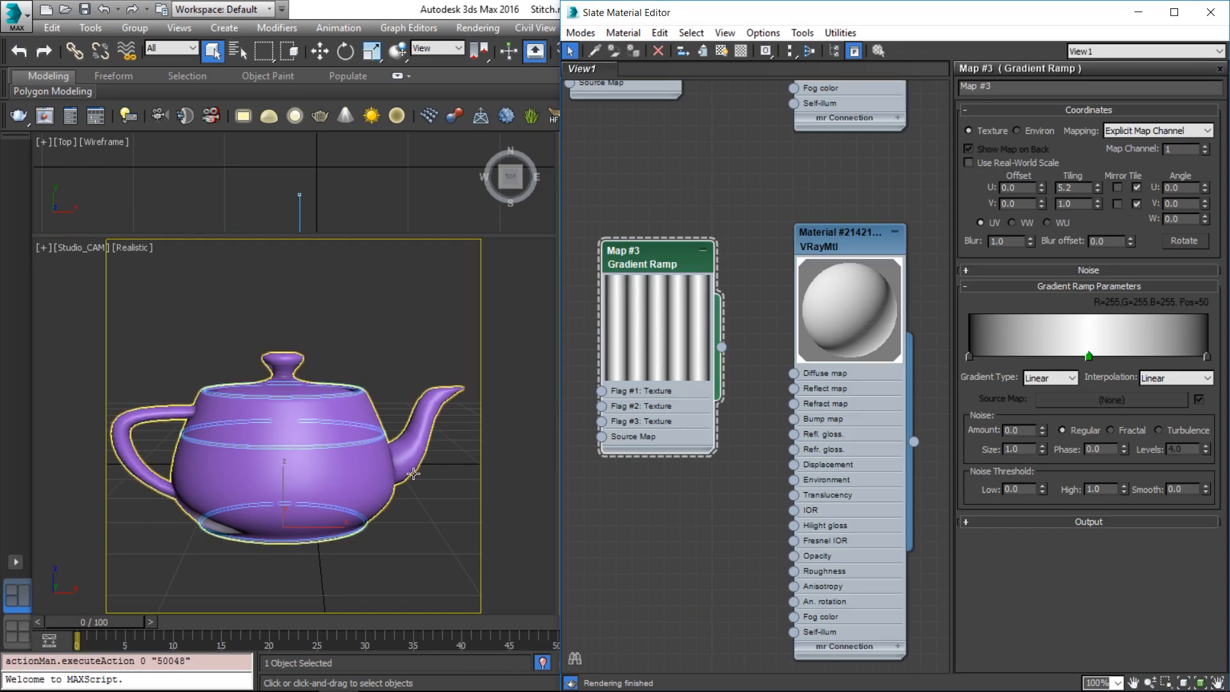
Enable Use Real-World Scale on the gradient ramp and wire it into the VRayMtl Opacity
{"action": "left_click", "coordinate": [983, 165]}
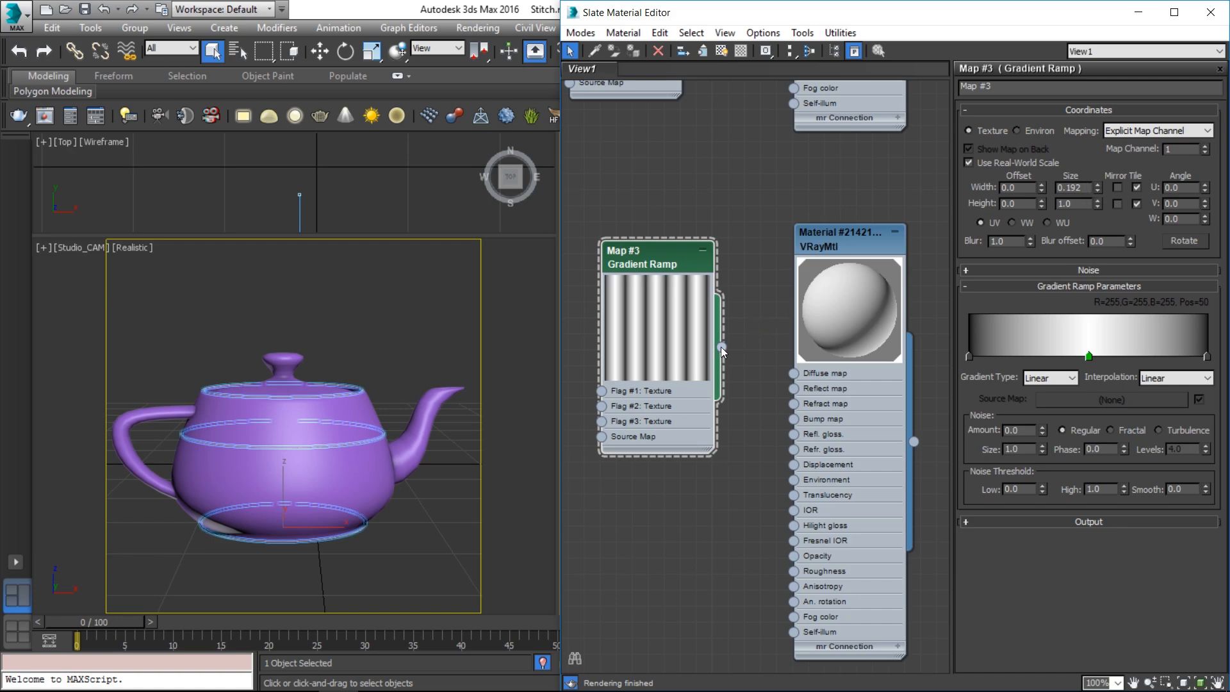
{"action": "left_click_drag", "start_coordinate": [721, 347], "coordinate": [795, 557]}
{"action": "left_click", "coordinate": [329, 449]}
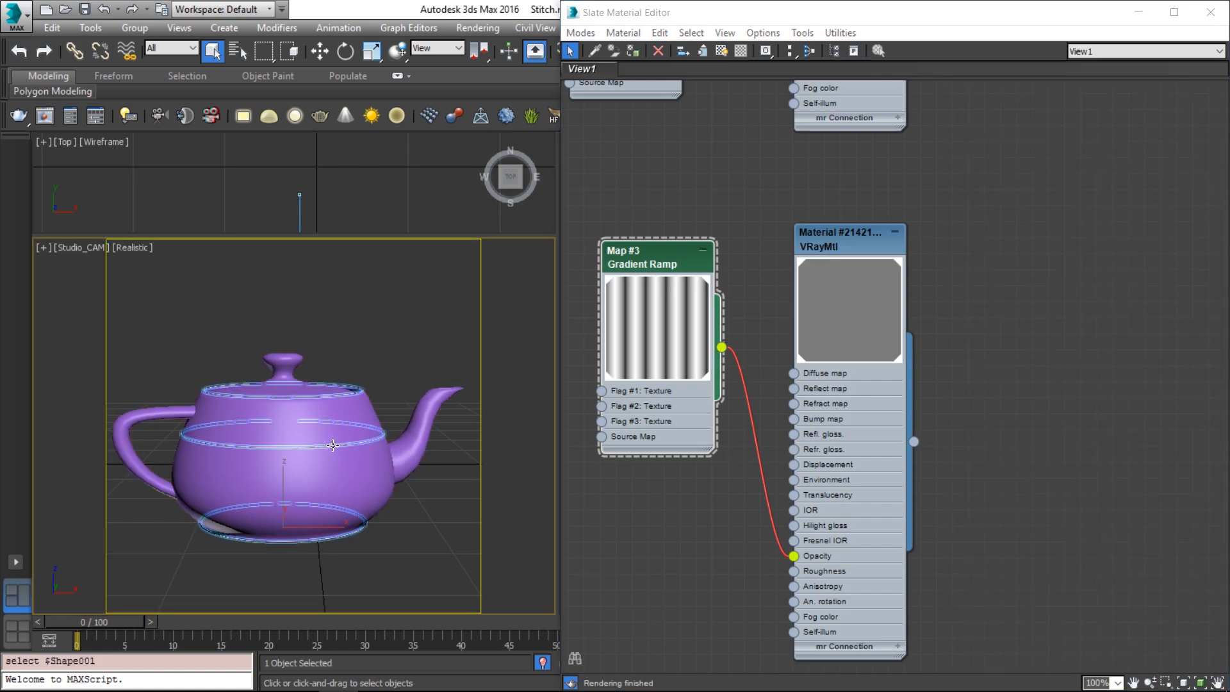
{"action": "key", "text": "p"}
{"action": "middle_click_drag", "start_coordinate": [337, 359], "coordinate": [335, 392]}
{"action": "scroll", "coordinate": [335, 393], "scroll_direction": "up", "scroll_amount": 3}
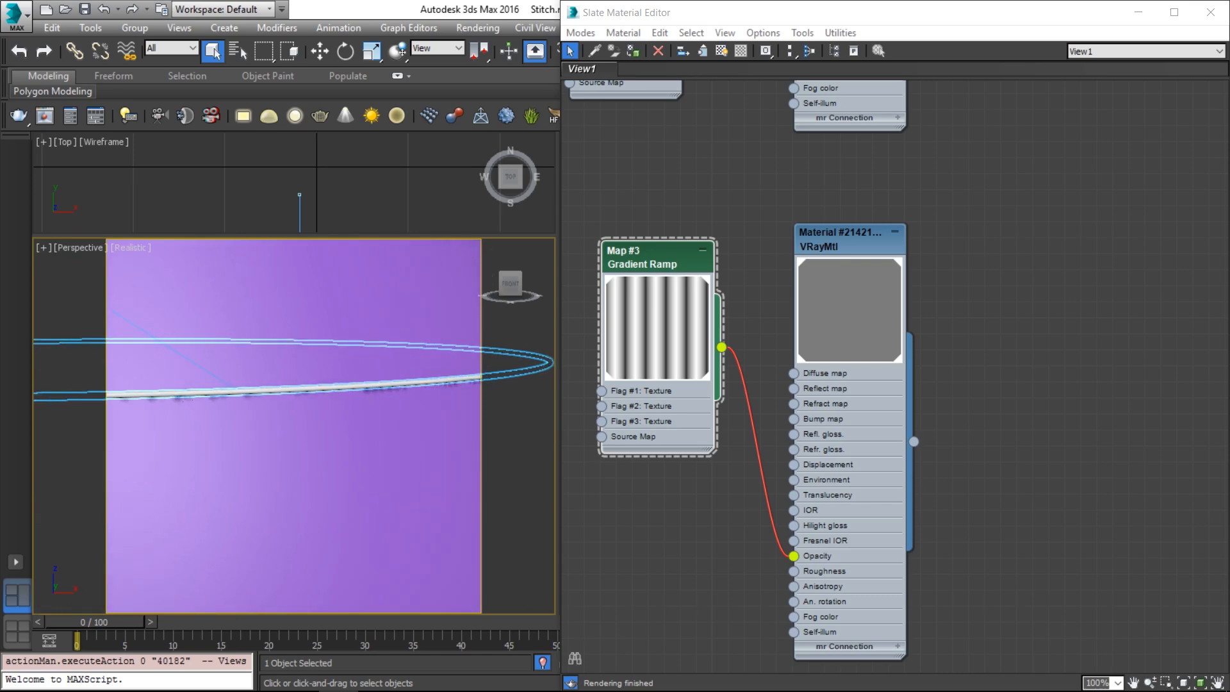
Try a gradient ramp Width Size of 4.0, then settle on 2.0
{"action": "left_click", "coordinate": [665, 254]}
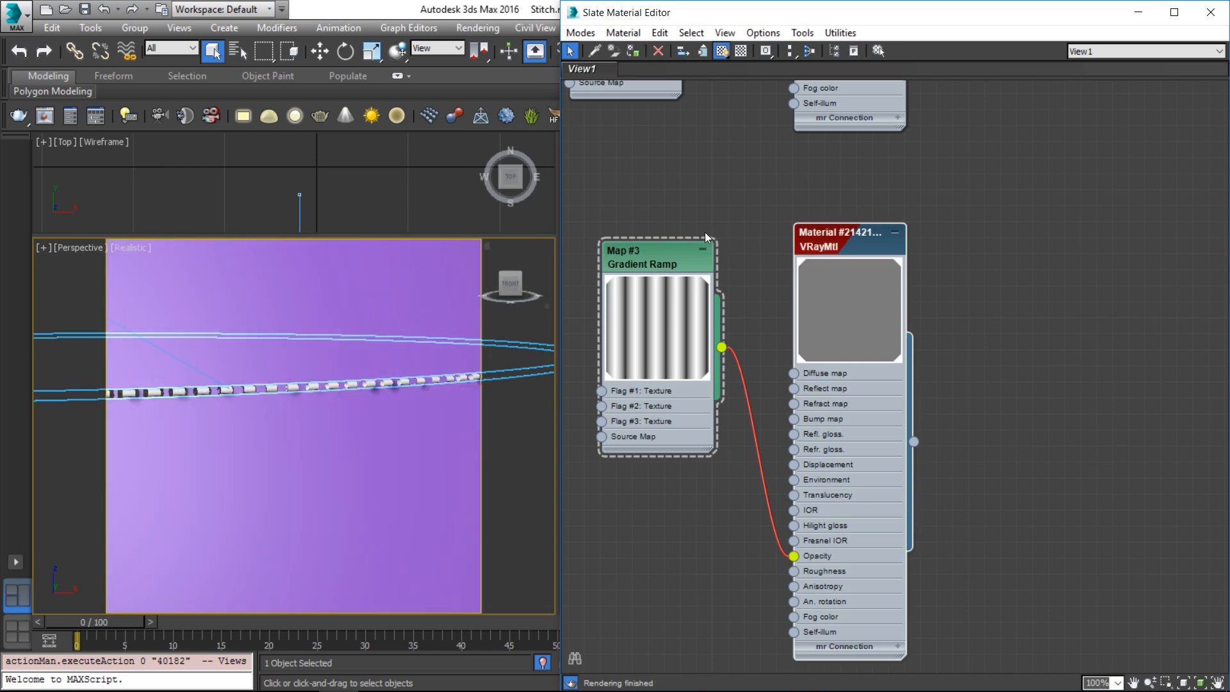
{"action": "double_click", "coordinate": [674, 256]}
{"action": "double_click", "coordinate": [1084, 187]}
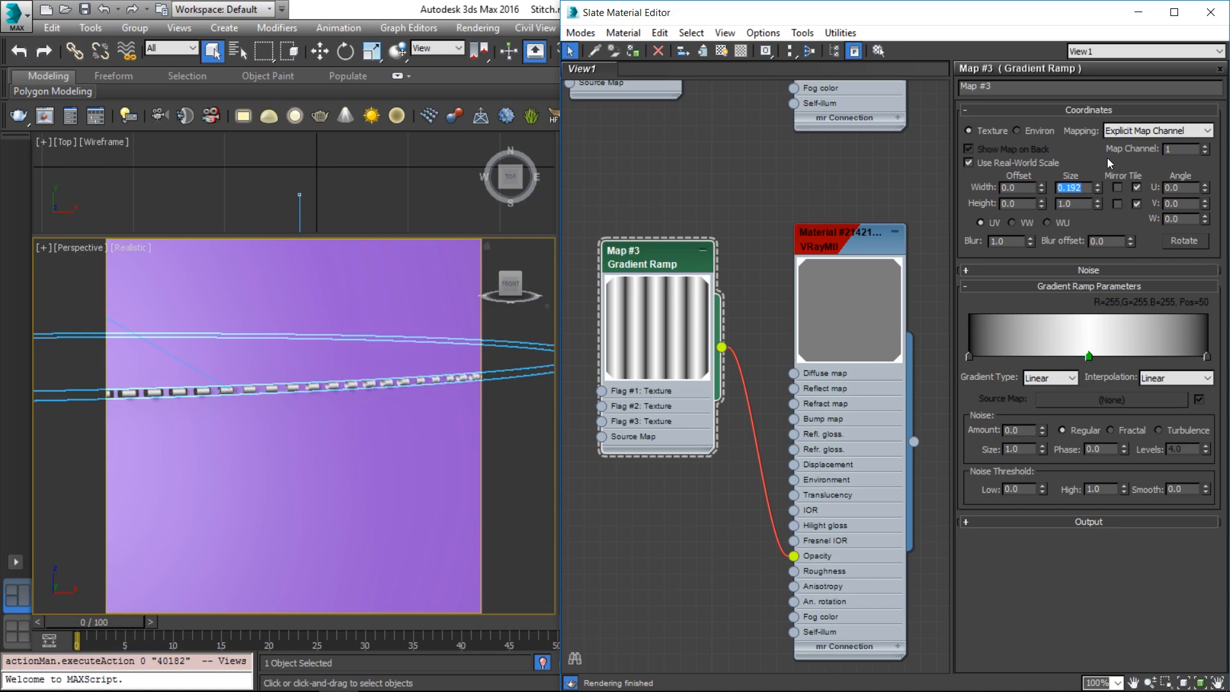
{"action": "type", "text": "4"}
{"action": "key", "text": "Return"}
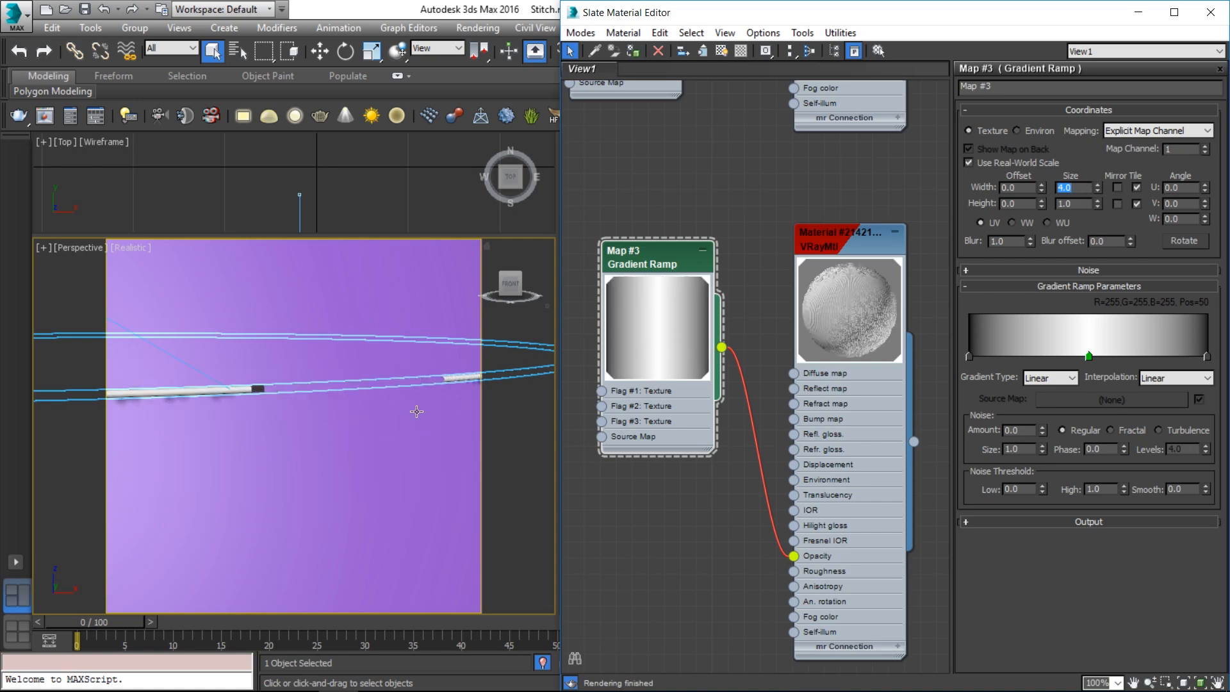
{"action": "left_click", "coordinate": [203, 393]}
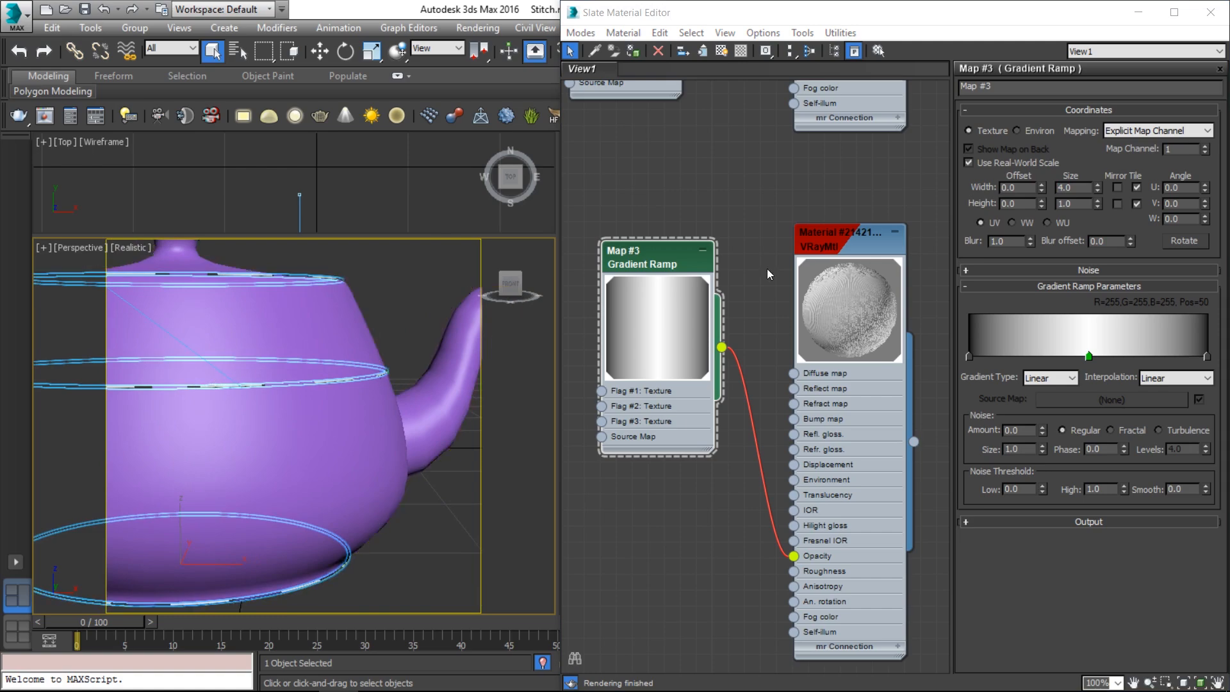
{"action": "left_click", "coordinate": [1081, 187]}
{"action": "type", "text": "2"}
{"action": "key", "text": "Return"}
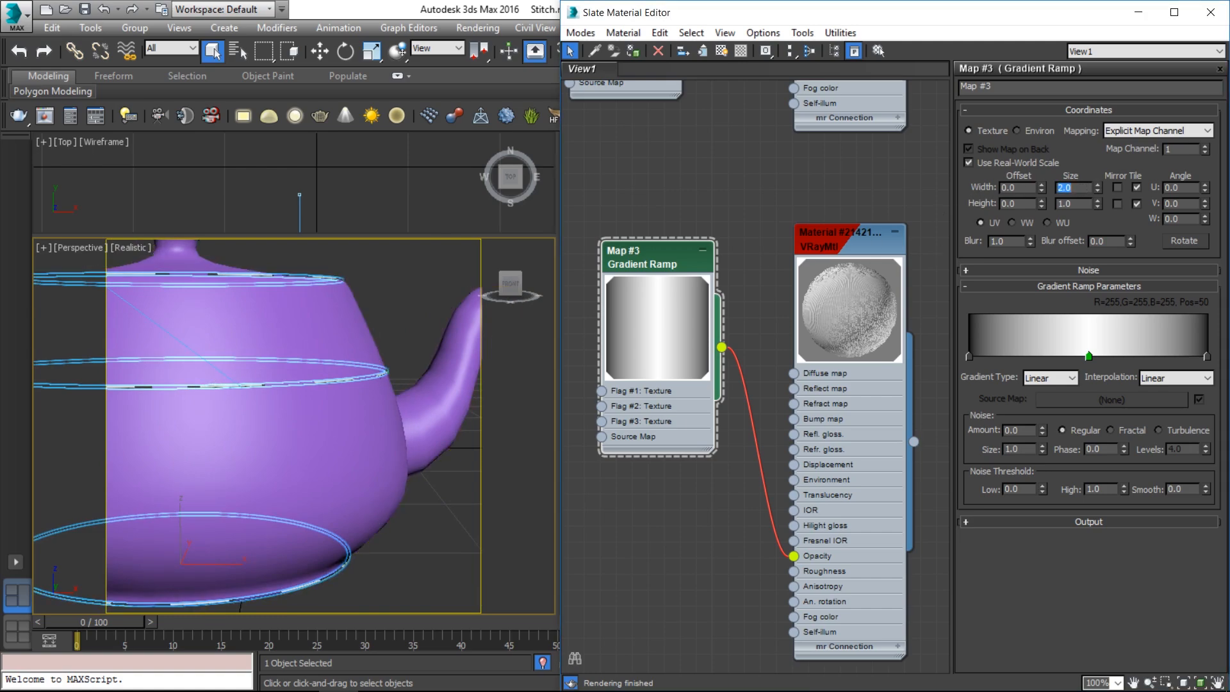
Return to the Studio_CAM view and bring up the V-Ray frame buffer
{"action": "left_click", "coordinate": [411, 318]}
{"action": "key", "text": "c"}
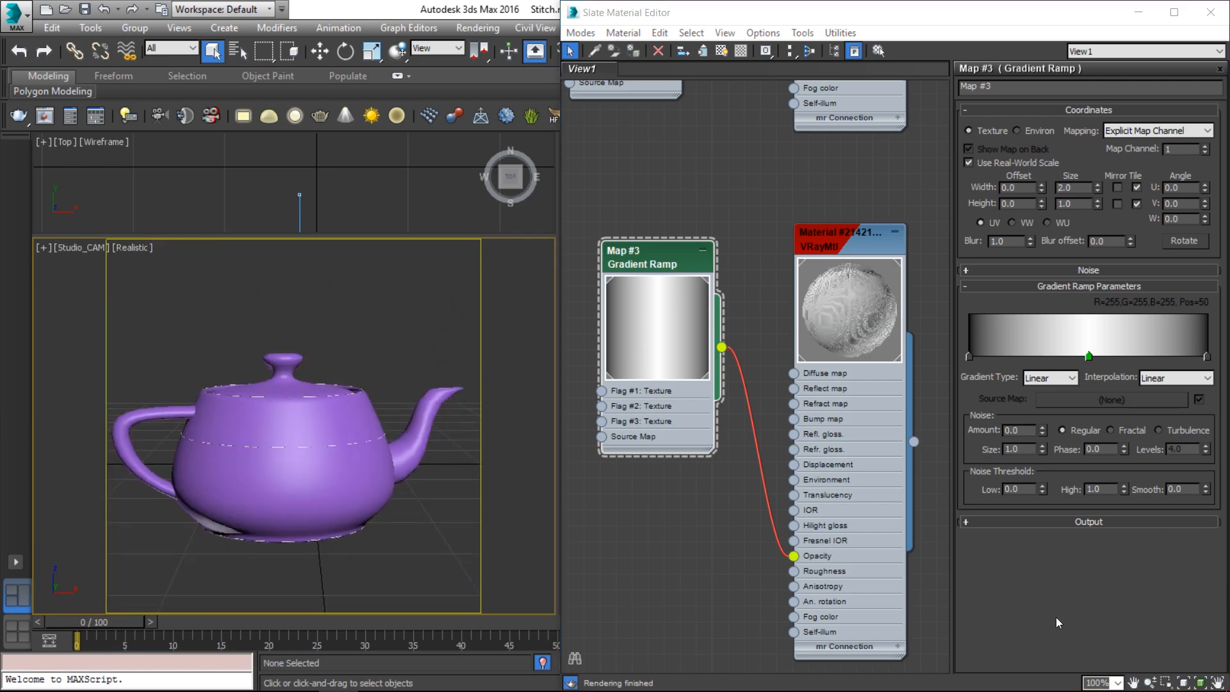
{"action": "left_click", "coordinate": [42, 116]}
Render a V-Ray region over the stitch line at Real Zoom, then drag a gradient flag to Pos 69
{"action": "left_click", "coordinate": [476, 83]}
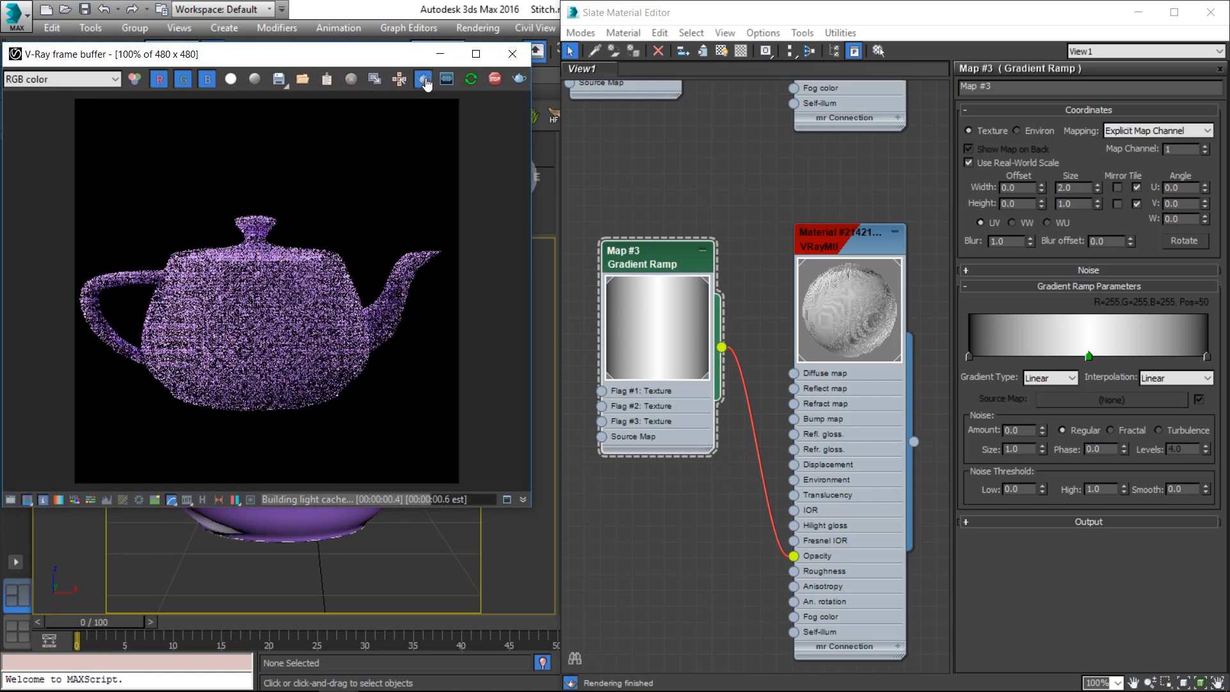
{"action": "left_click", "coordinate": [423, 79]}
{"action": "left_click_drag", "start_coordinate": [271, 246], "coordinate": [381, 350]}
{"action": "right_click", "coordinate": [349, 314]}
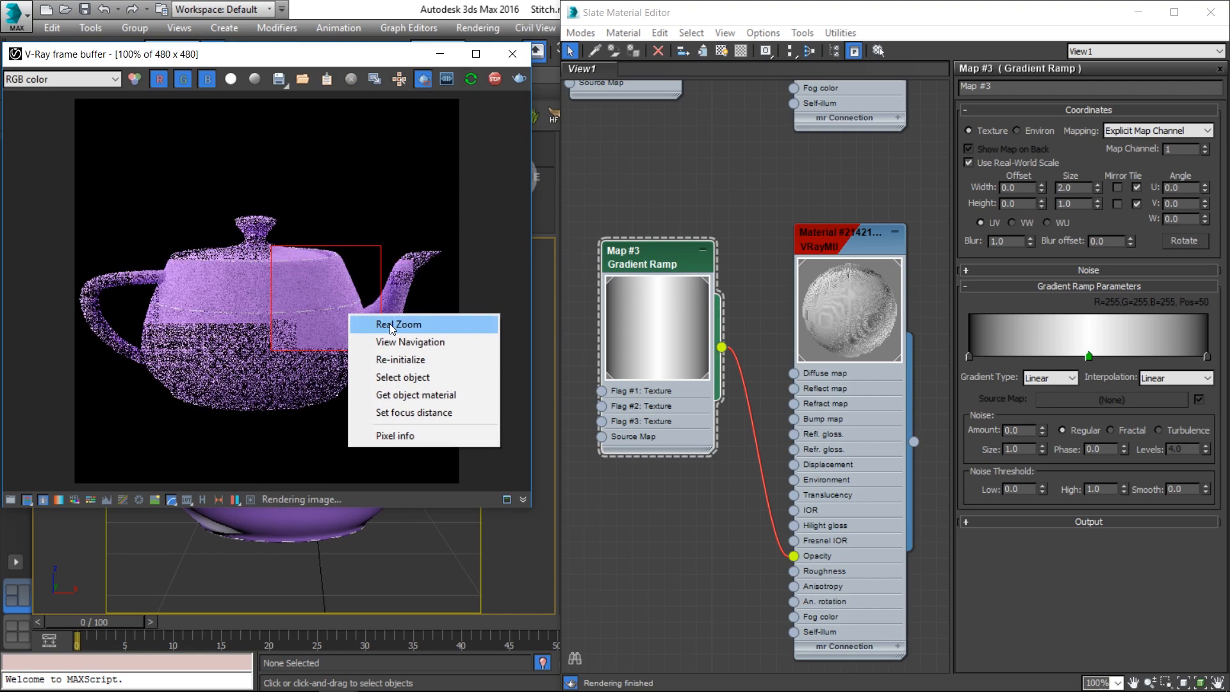
{"action": "left_click", "coordinate": [389, 324]}
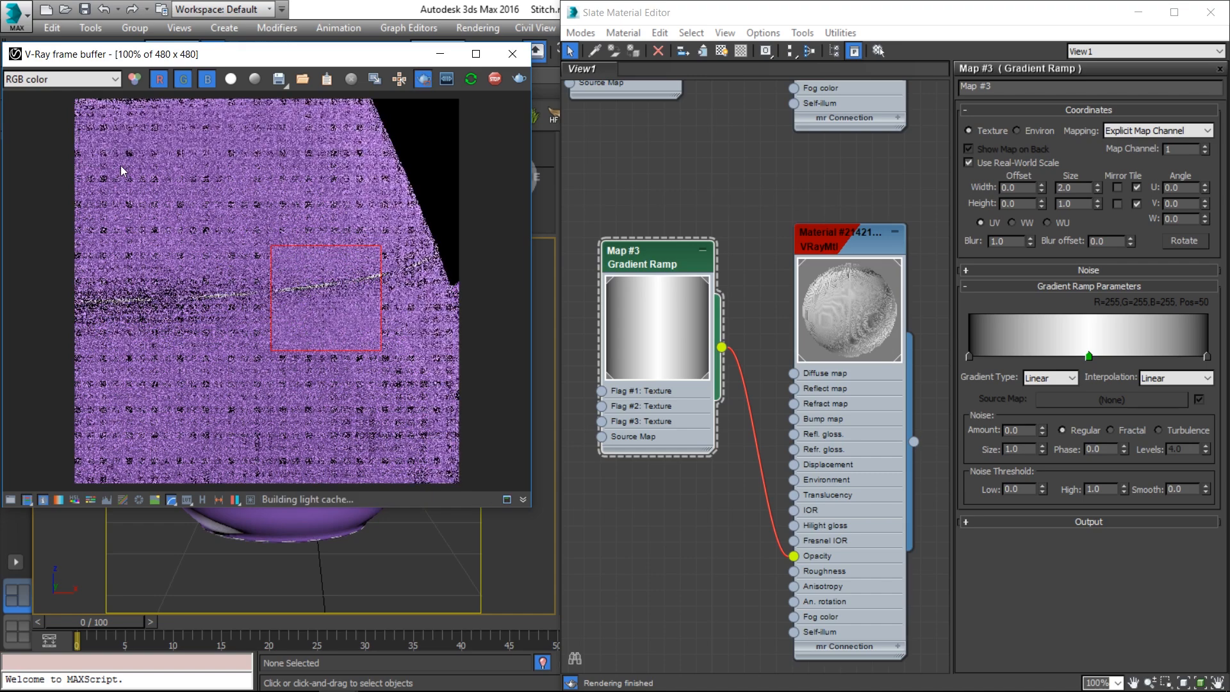
{"action": "left_click_drag", "start_coordinate": [122, 165], "coordinate": [459, 454]}
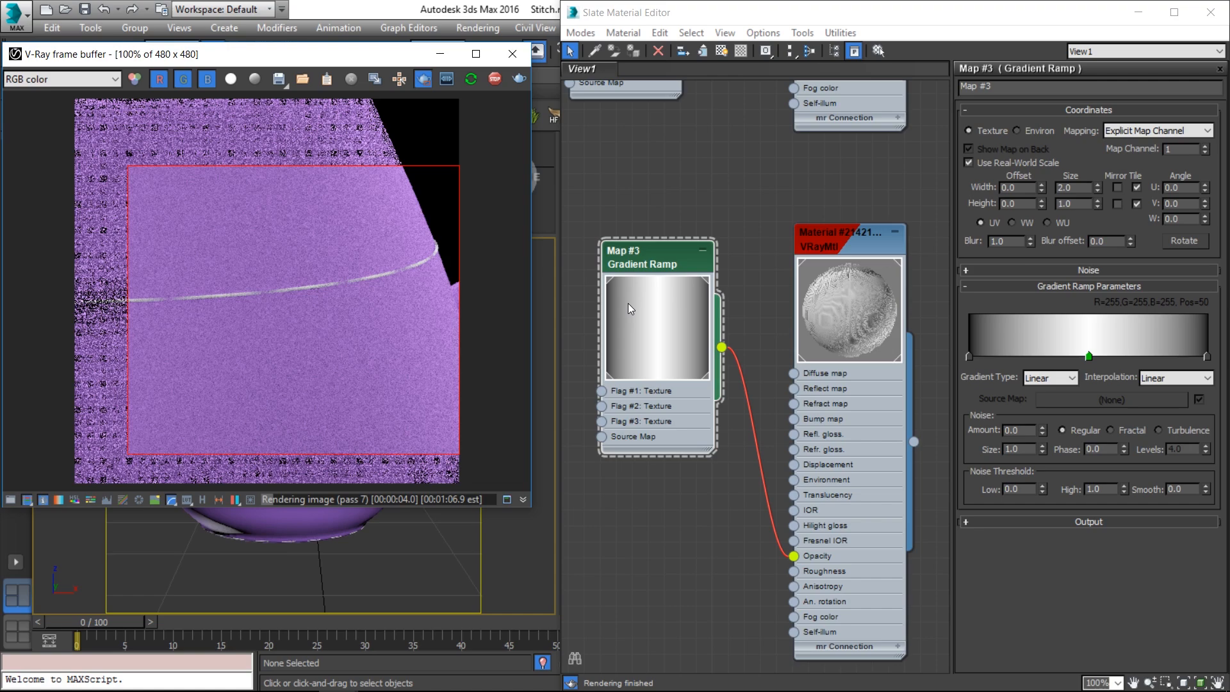
{"action": "left_click", "coordinate": [660, 261]}
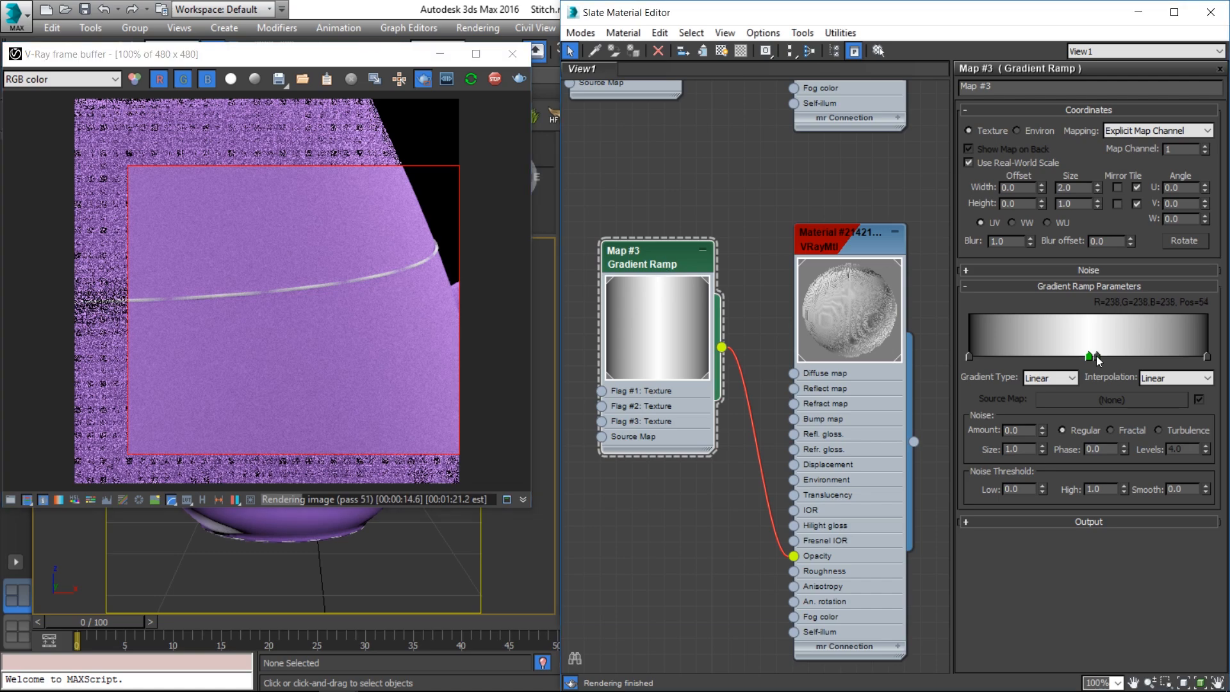
{"action": "left_click_drag", "start_coordinate": [1095, 356], "coordinate": [1133, 357]}
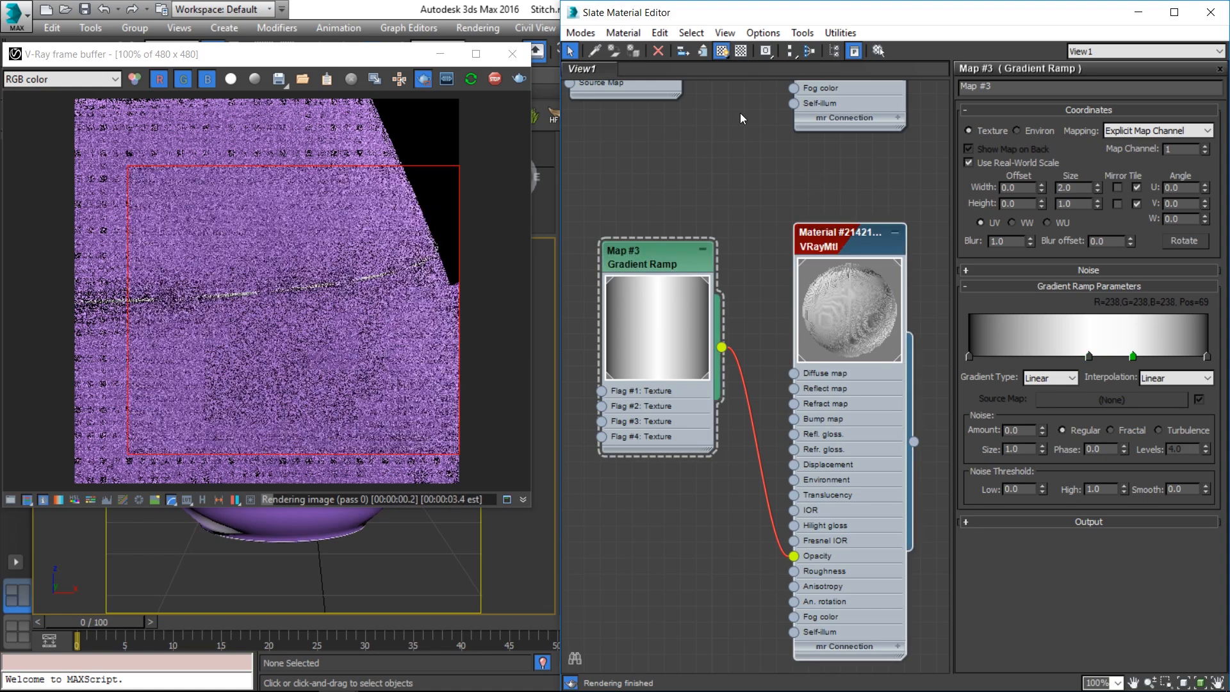
Turn off shaded material display and move the middle gradient flag to position 16
{"action": "double_click", "coordinate": [839, 240]}
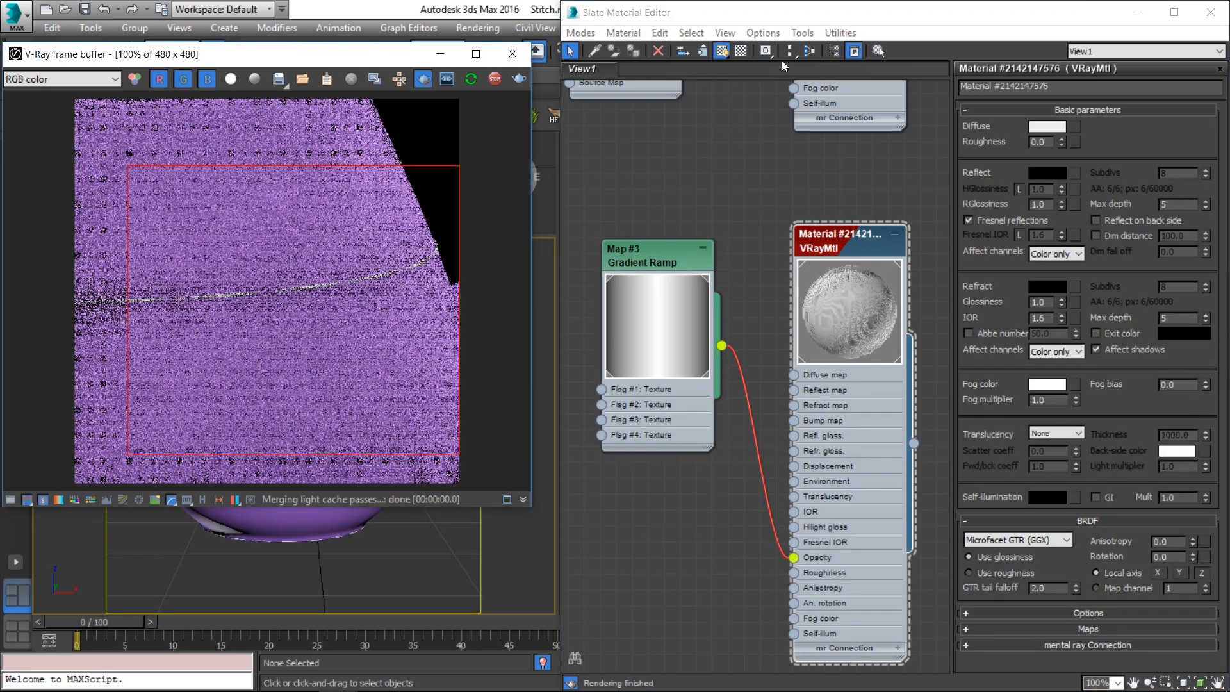
{"action": "left_click", "coordinate": [721, 50]}
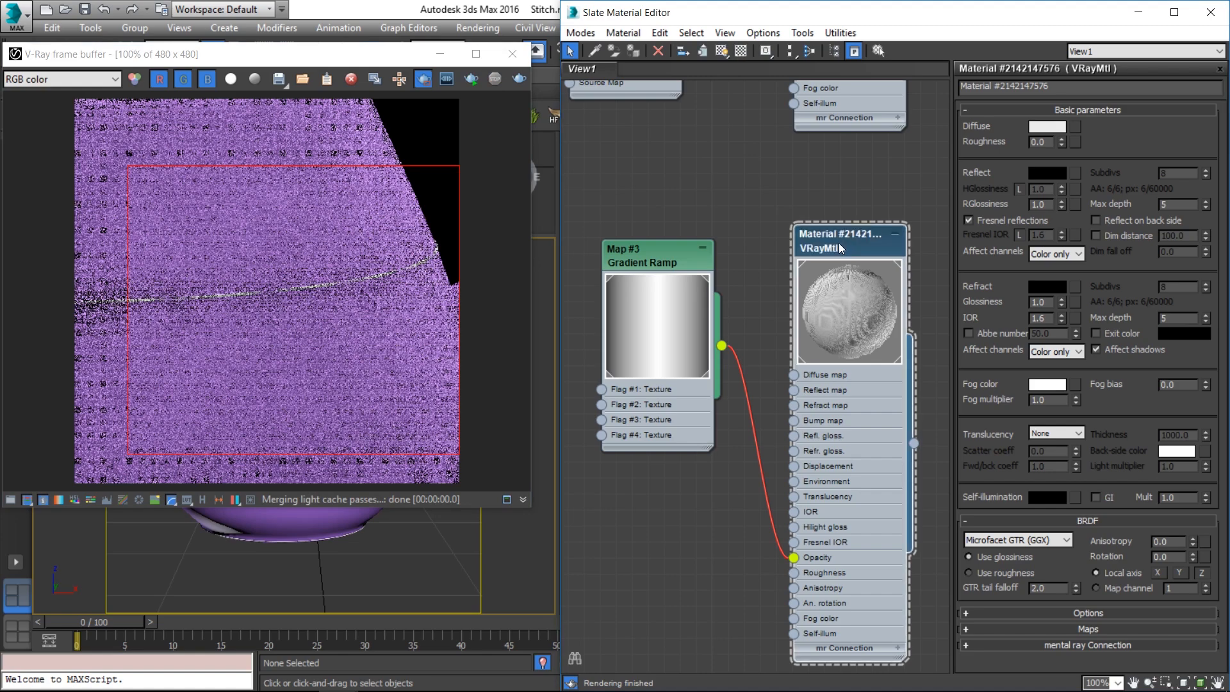
{"action": "double_click", "coordinate": [689, 261]}
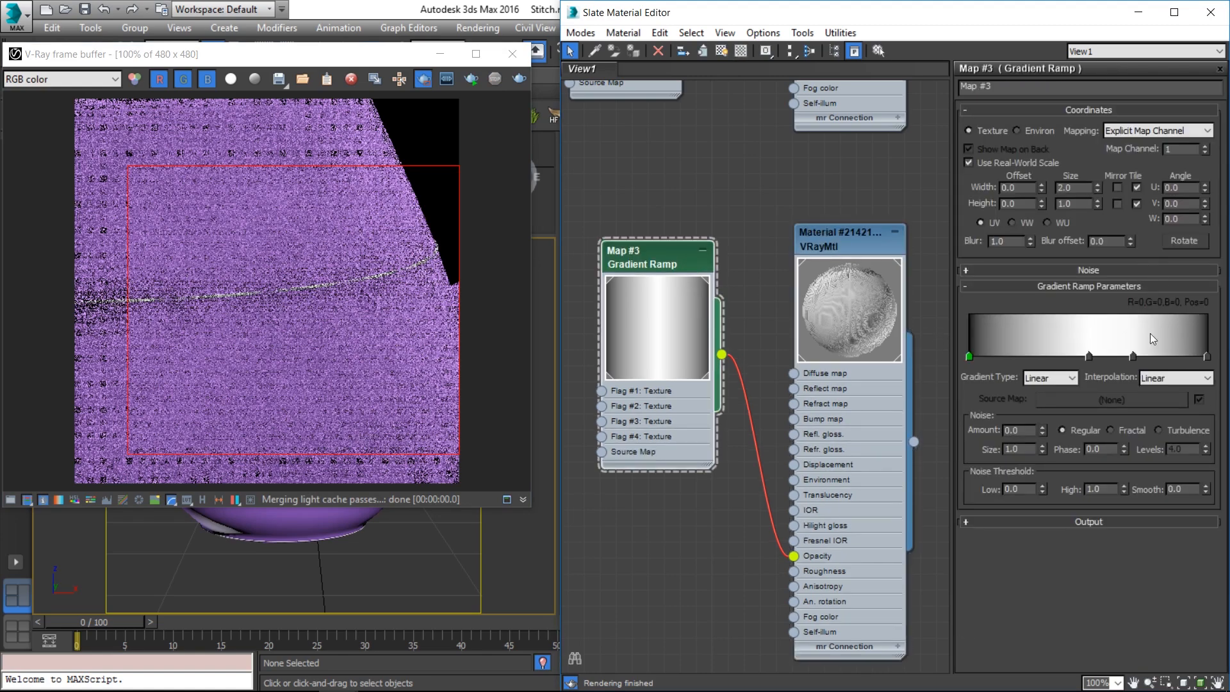
{"action": "left_click_drag", "start_coordinate": [1090, 357], "coordinate": [1008, 356]}
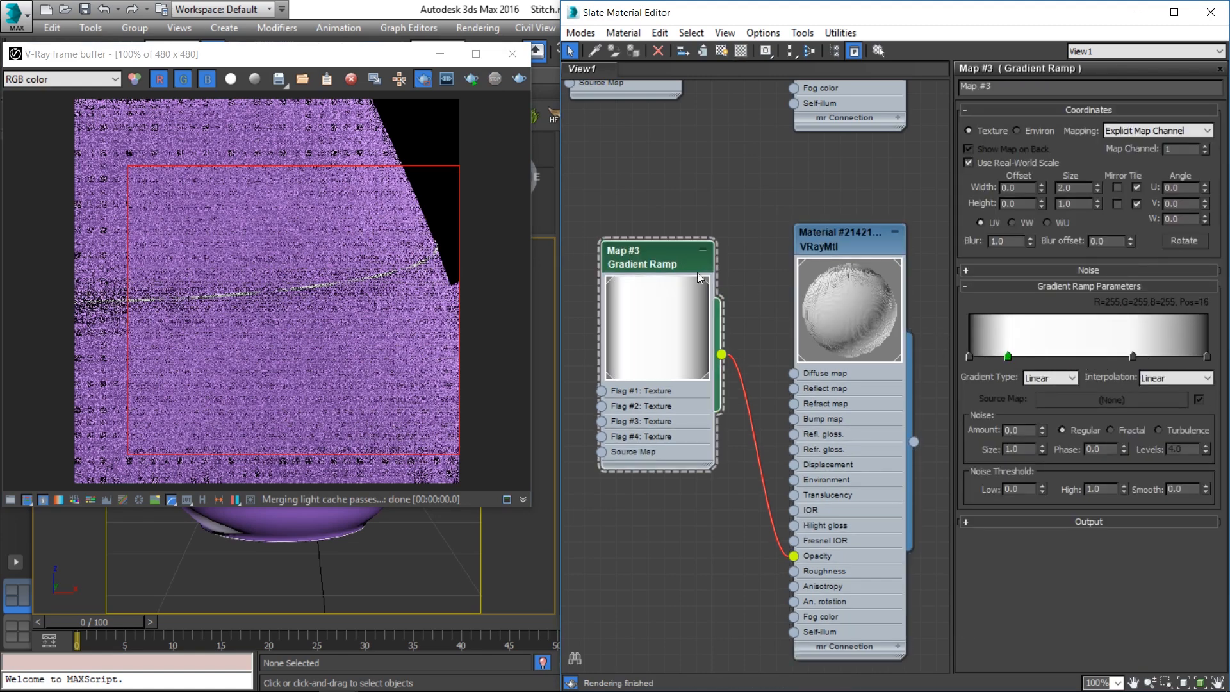
Re-render interactively at Real Zoom with a larger region around the stitch line
{"action": "left_click", "coordinate": [474, 79]}
{"action": "left_click_drag", "start_coordinate": [258, 194], "coordinate": [433, 372]}
{"action": "right_click", "coordinate": [301, 306]}
{"action": "left_click", "coordinate": [344, 309]}
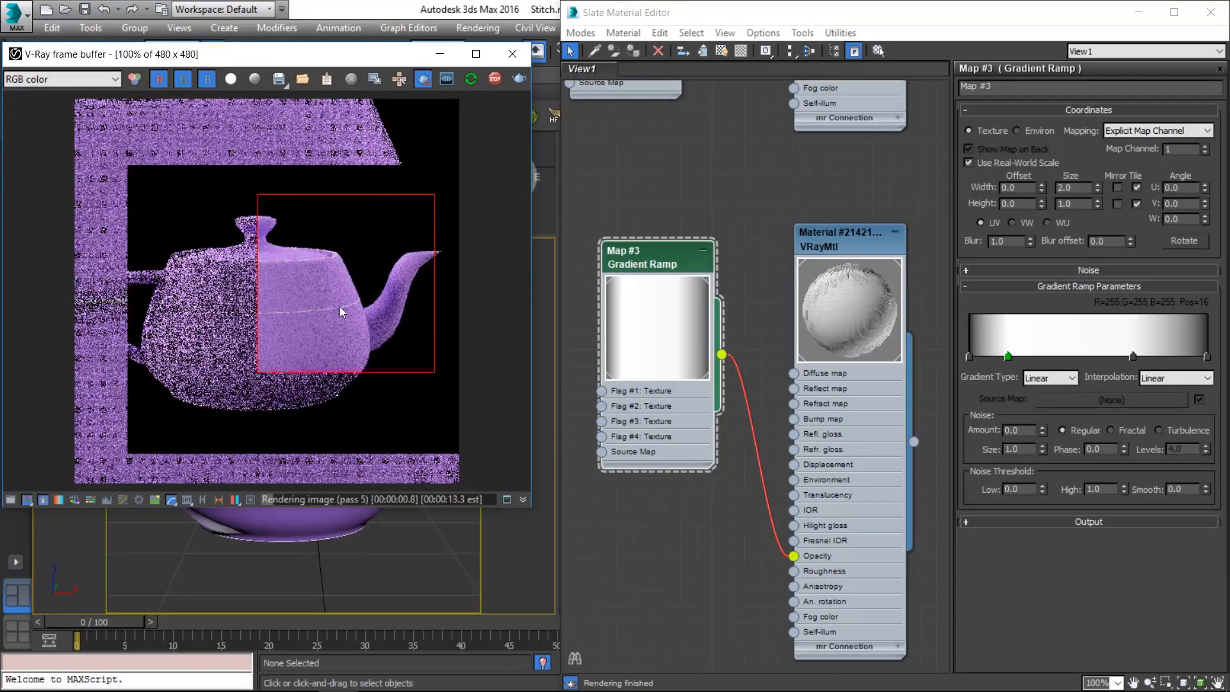
{"action": "scroll", "coordinate": [339, 306], "scroll_direction": "up", "scroll_amount": 1}
{"action": "left_click_drag", "start_coordinate": [172, 166], "coordinate": [410, 437]}
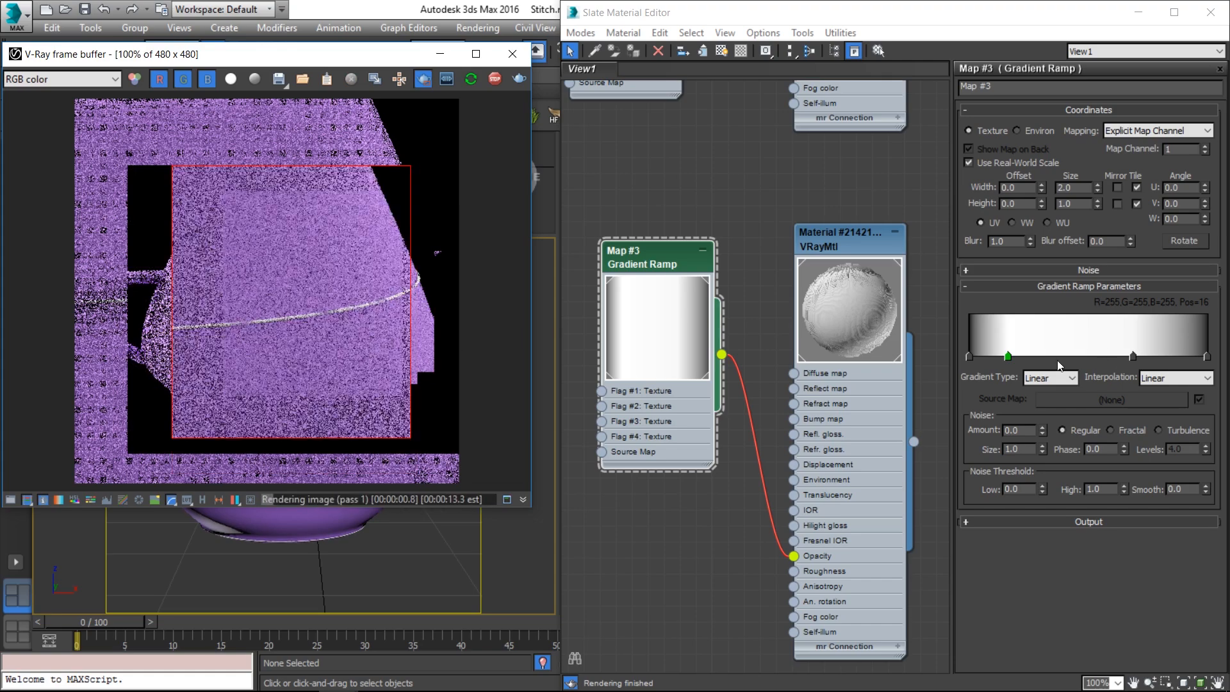
Add a dark grey flag at position 8 and a black flag near the ramp's right end
{"action": "left_click", "coordinate": [969, 356]}
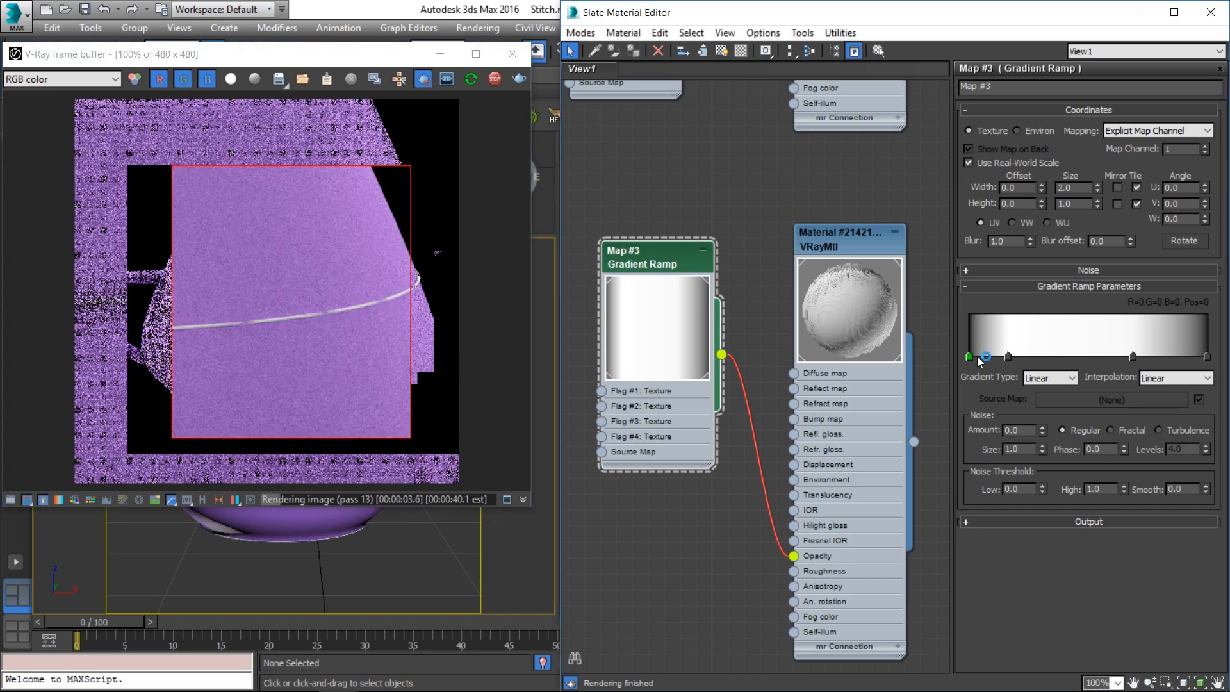
{"action": "left_click", "coordinate": [987, 357]}
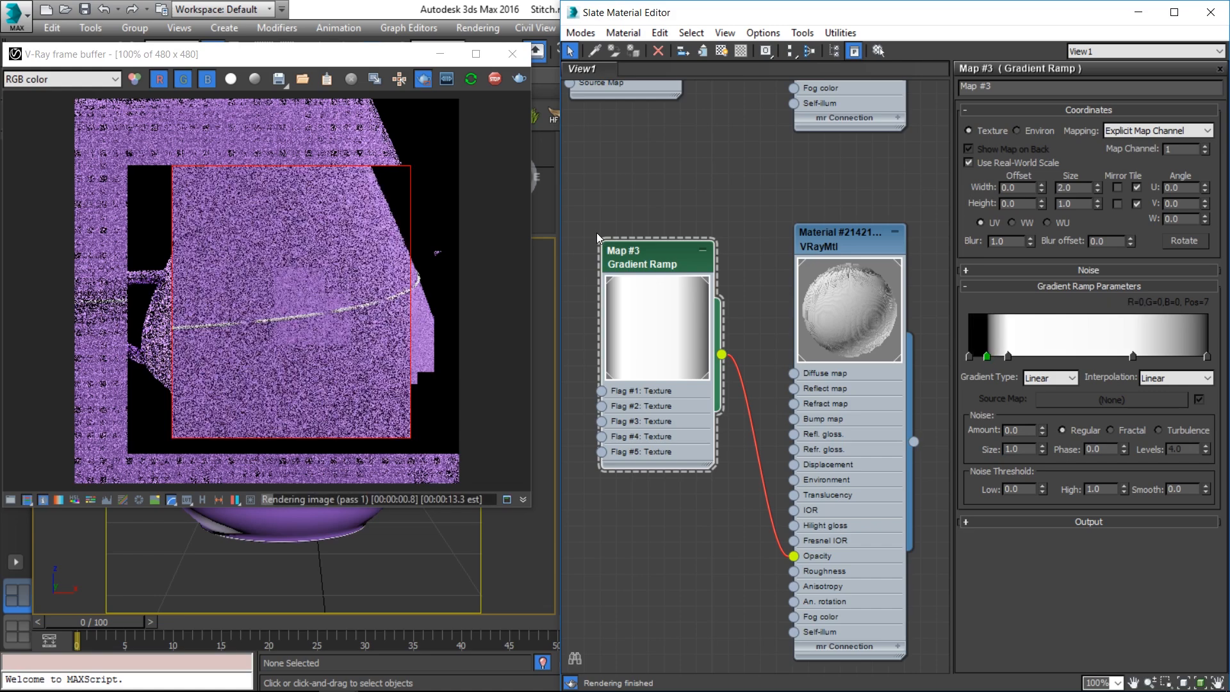
{"action": "left_click", "coordinate": [1008, 356]}
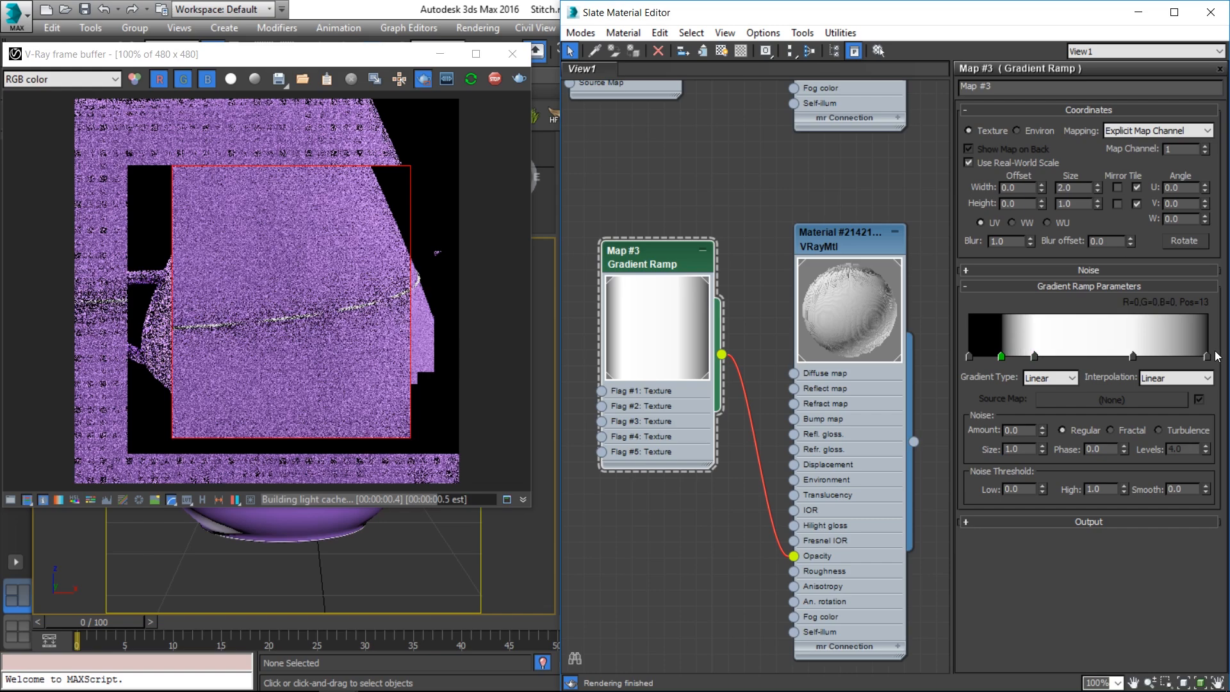
{"action": "left_click", "coordinate": [1196, 356]}
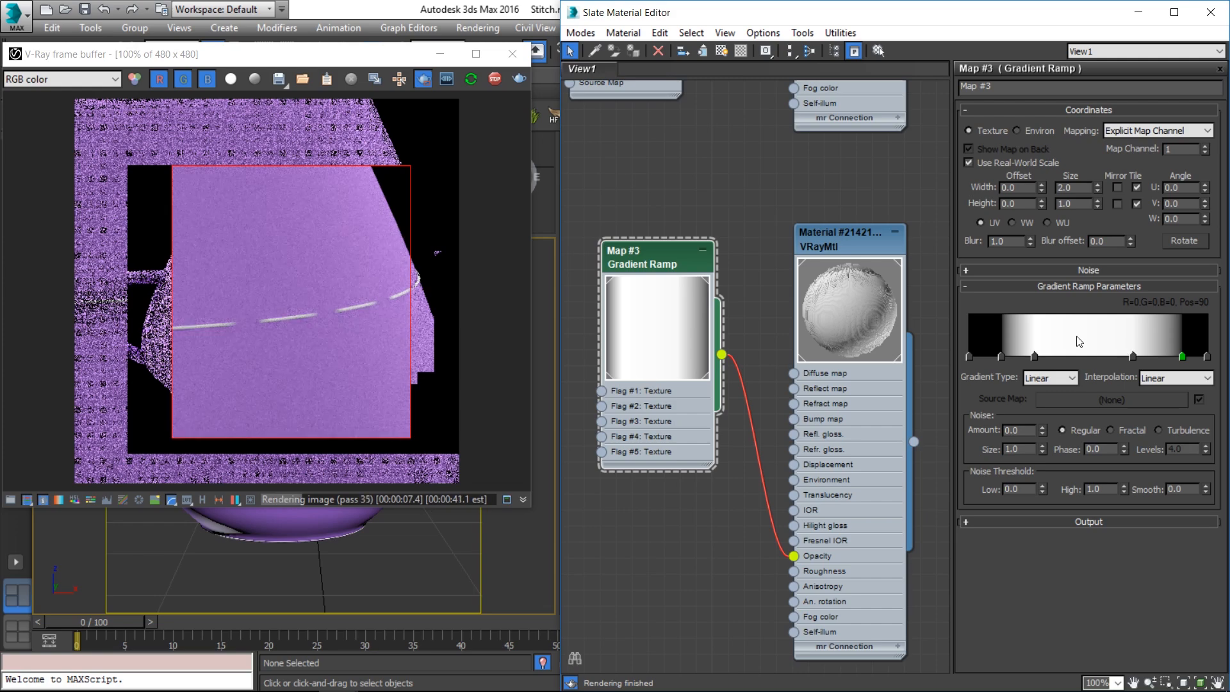
Add a mid-ramp flag and delete it again, then move another flag to Pos 24
{"action": "double_click", "coordinate": [1077, 356]}
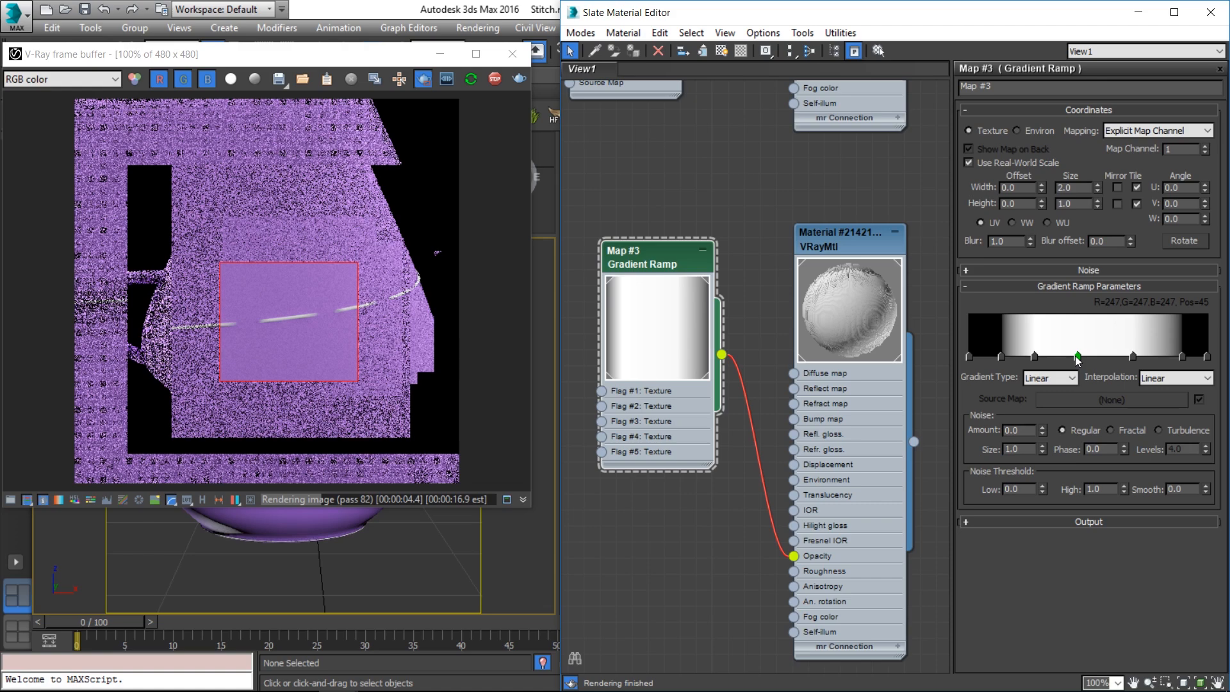
{"action": "left_click_drag", "start_coordinate": [1077, 357], "coordinate": [982, 367]}
{"action": "left_click_drag", "start_coordinate": [1035, 356], "coordinate": [1025, 356]}
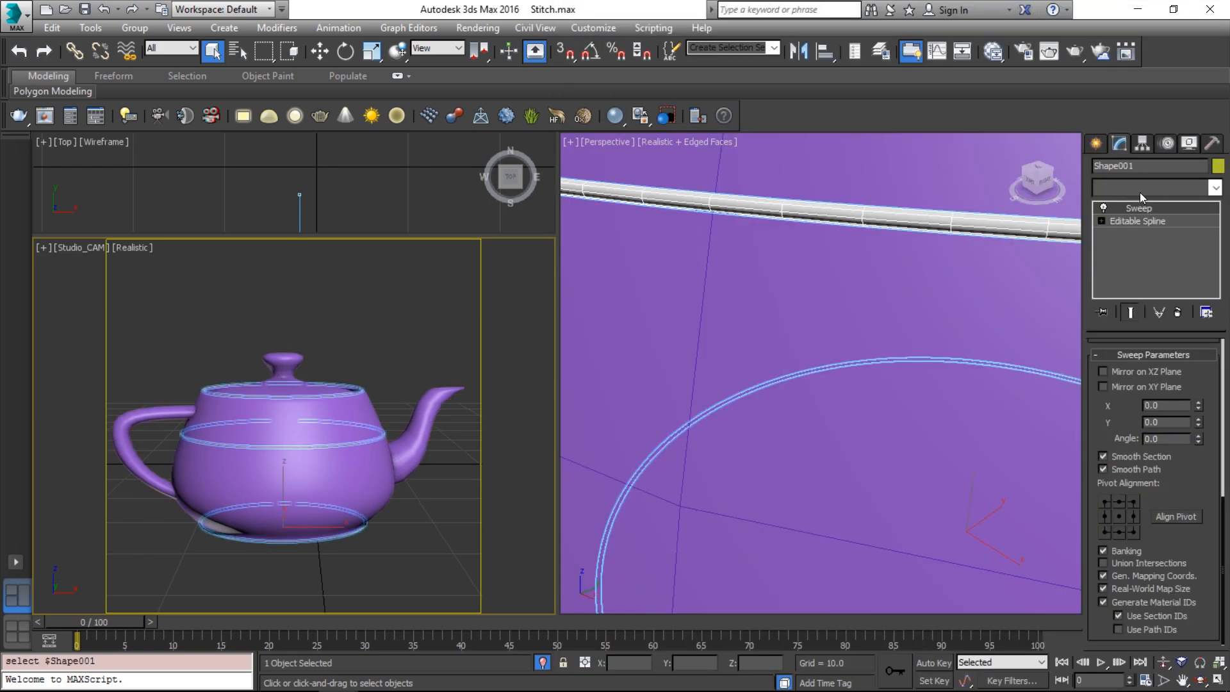
Add a VRayDisplacementMod to the stitch ring by typing 'vr' in the Modifier List
{"action": "left_click", "coordinate": [1139, 192]}
{"action": "type", "text": "vr"}
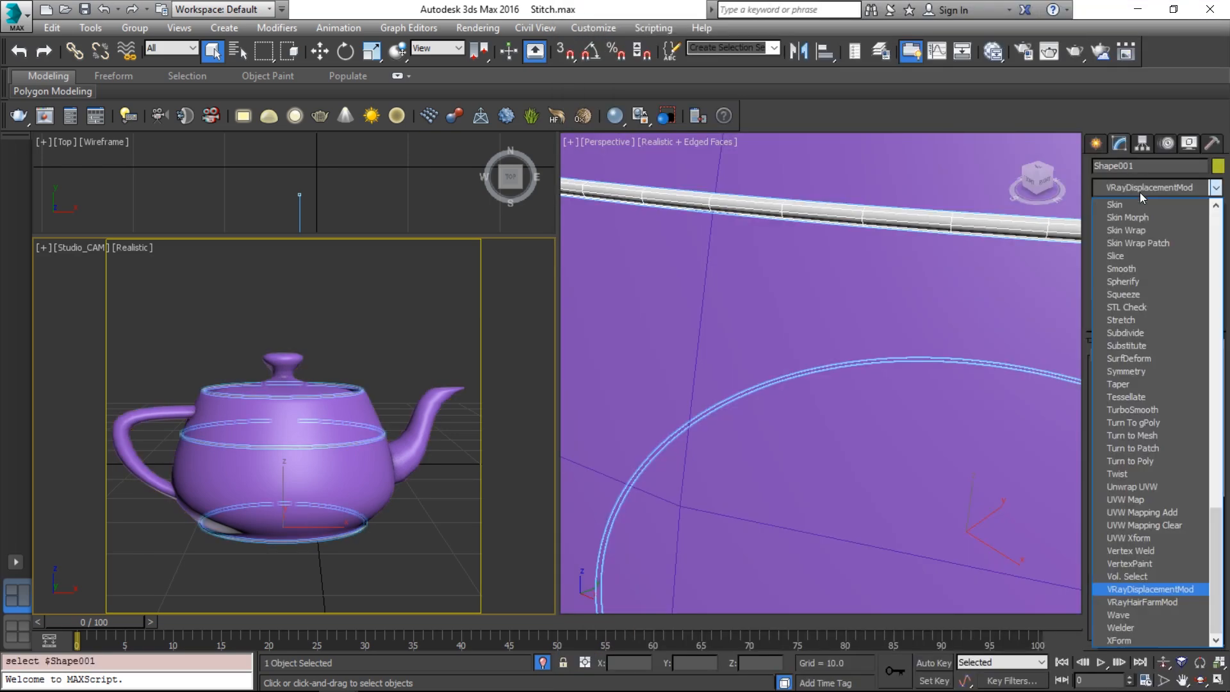
{"action": "key", "text": "Return"}
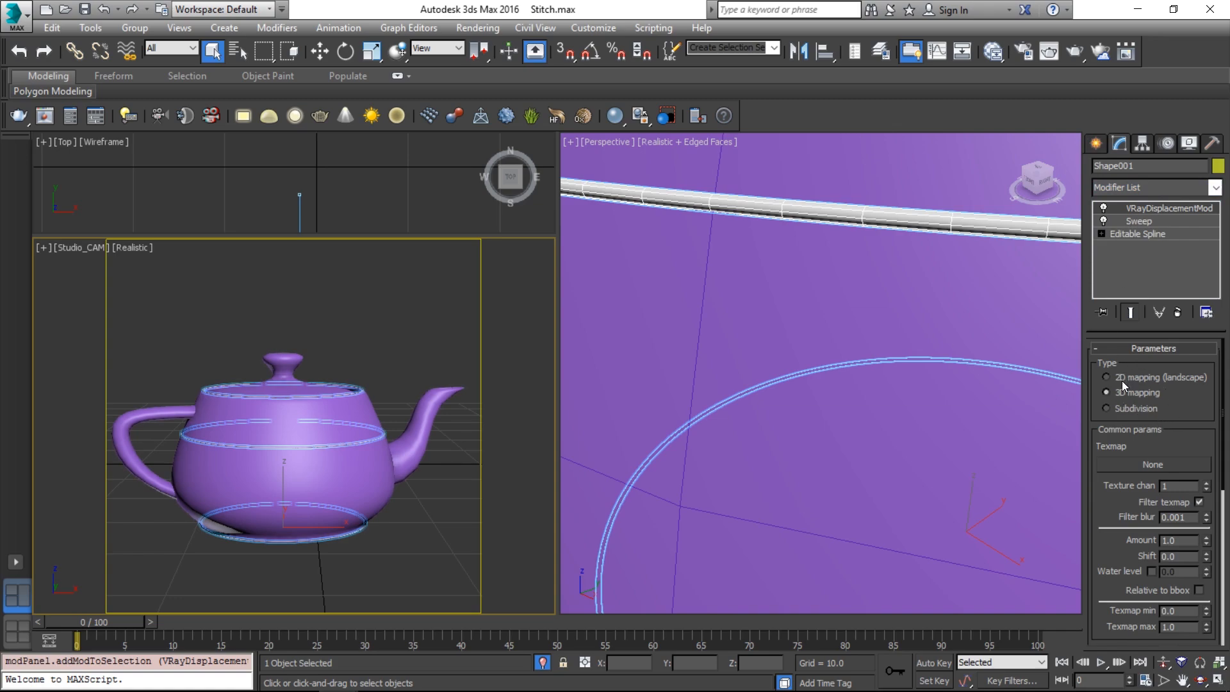
Zoom out in the Perspective view and bring up the Scale Transform Type-In
{"action": "left_click", "coordinate": [830, 213]}
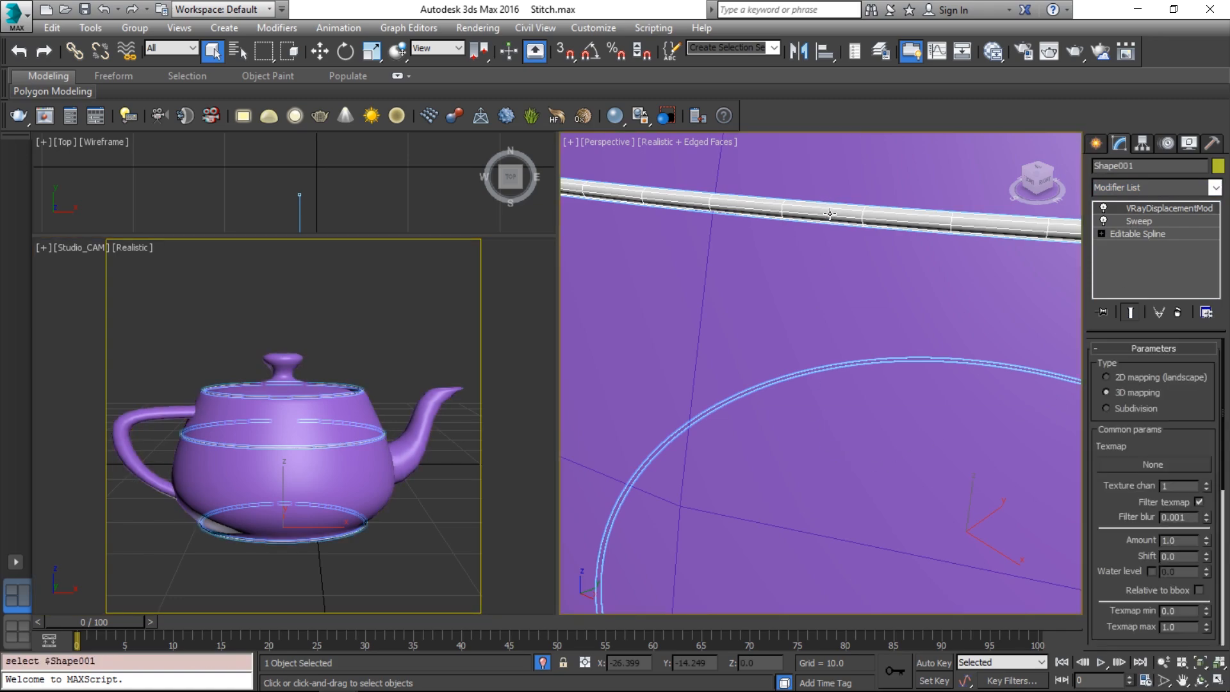
{"action": "key", "text": "p"}
{"action": "scroll", "coordinate": [832, 214], "scroll_direction": "down", "scroll_amount": 5}
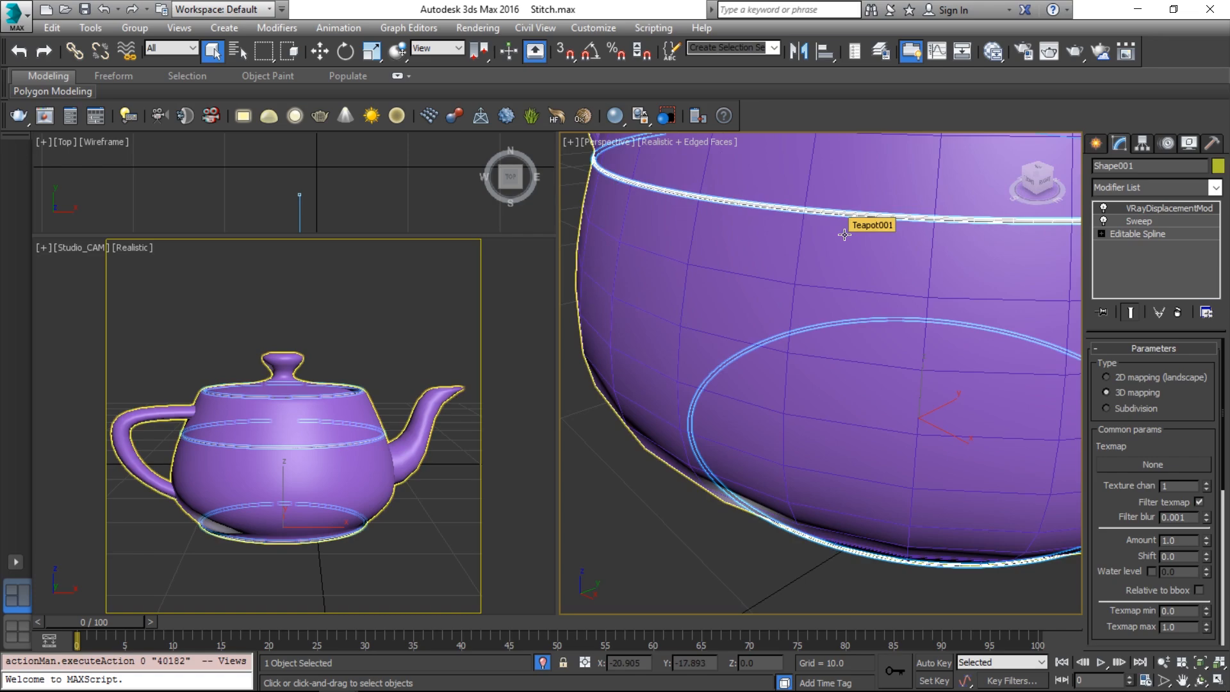
{"action": "right_click", "coordinate": [373, 52]}
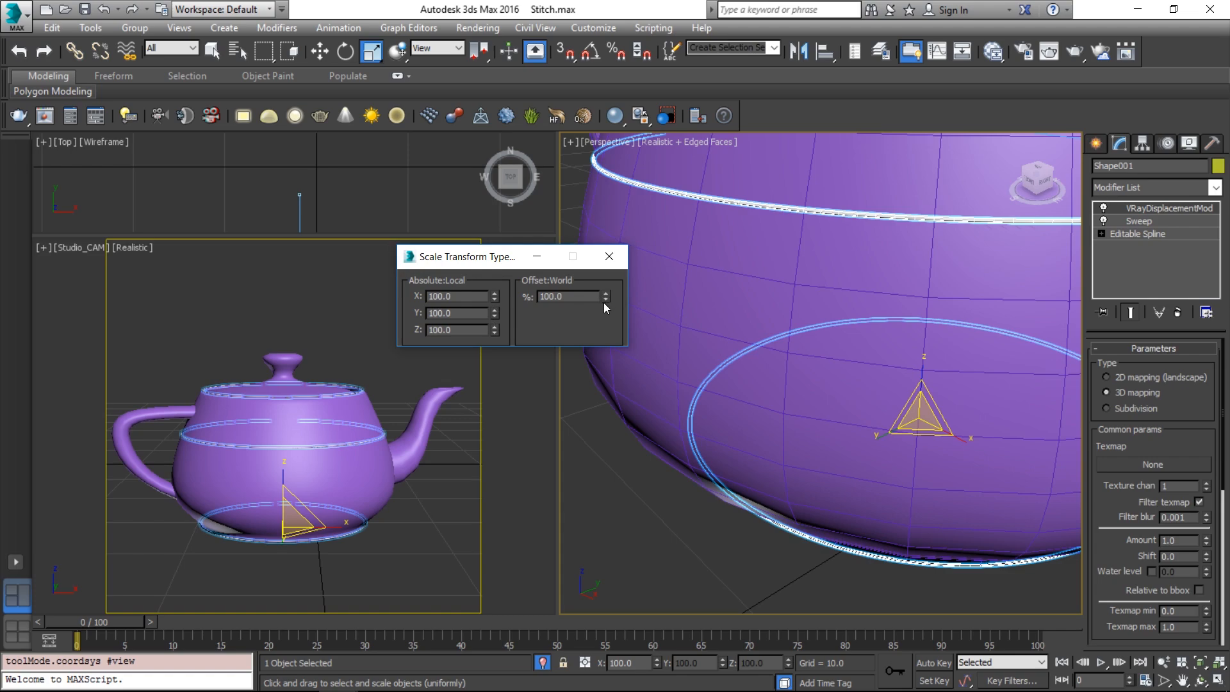
Enter absolute X and Y scale of 99, then 97, for the stitch ring and close the type-in
{"action": "double_click", "coordinate": [475, 297]}
{"action": "type", "text": "99"}
{"action": "key", "text": "Tab"}
{"action": "type", "text": "99"}
{"action": "key", "text": "Return"}
{"action": "left_click_drag", "start_coordinate": [477, 297], "coordinate": [312, 298]}
{"action": "type", "text": "97"}
{"action": "key", "text": "Tab"}
{"action": "type", "text": "97"}
{"action": "key", "text": "Return"}
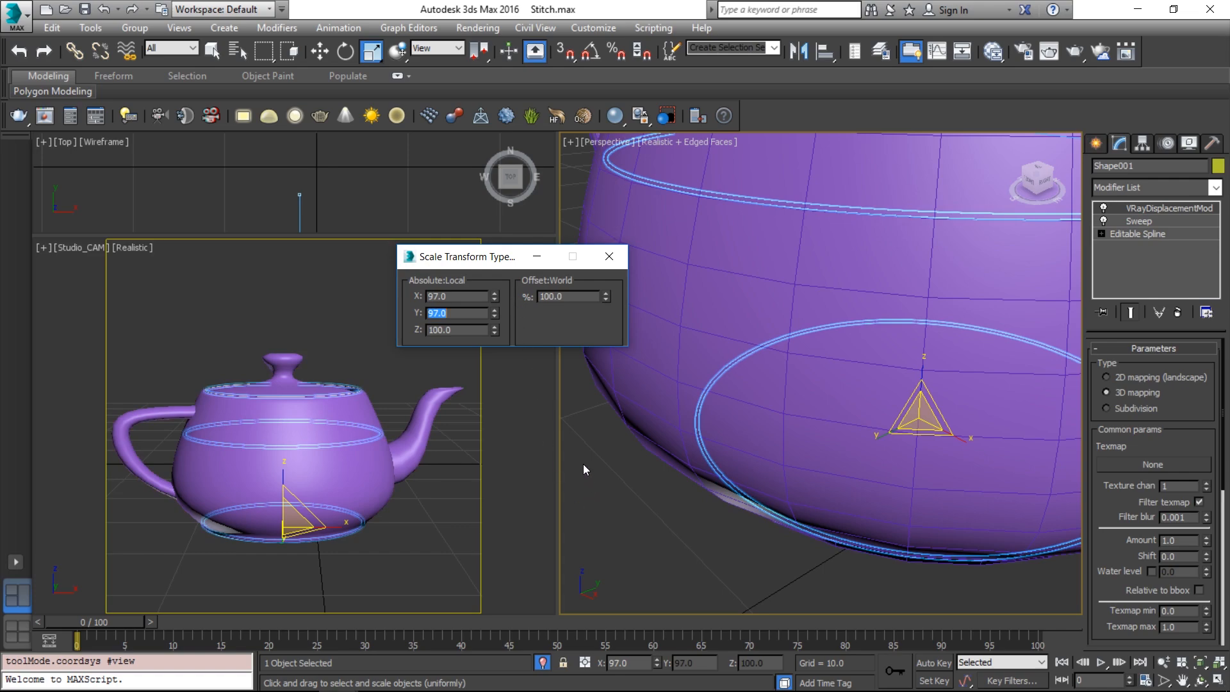
{"action": "left_click", "coordinate": [610, 257]}
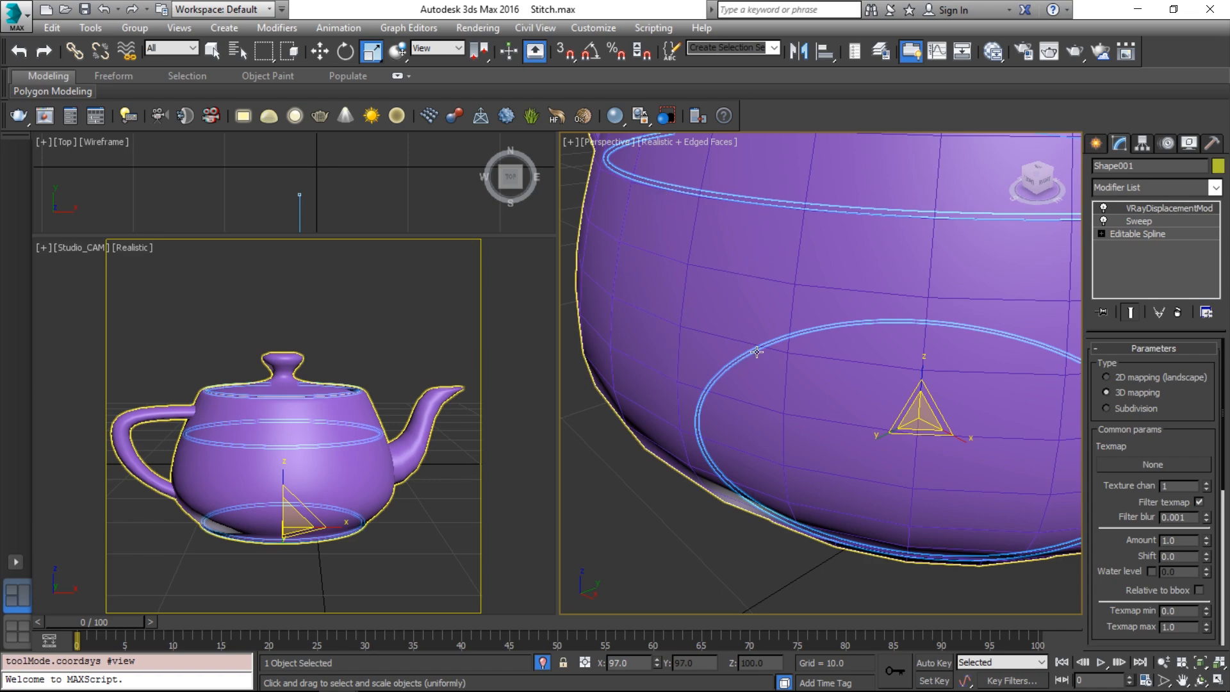
Instance Map #4's gradient ramp into the VRayDisplacementMod Texmap slot, then minimize the editor
{"action": "key", "text": "m"}
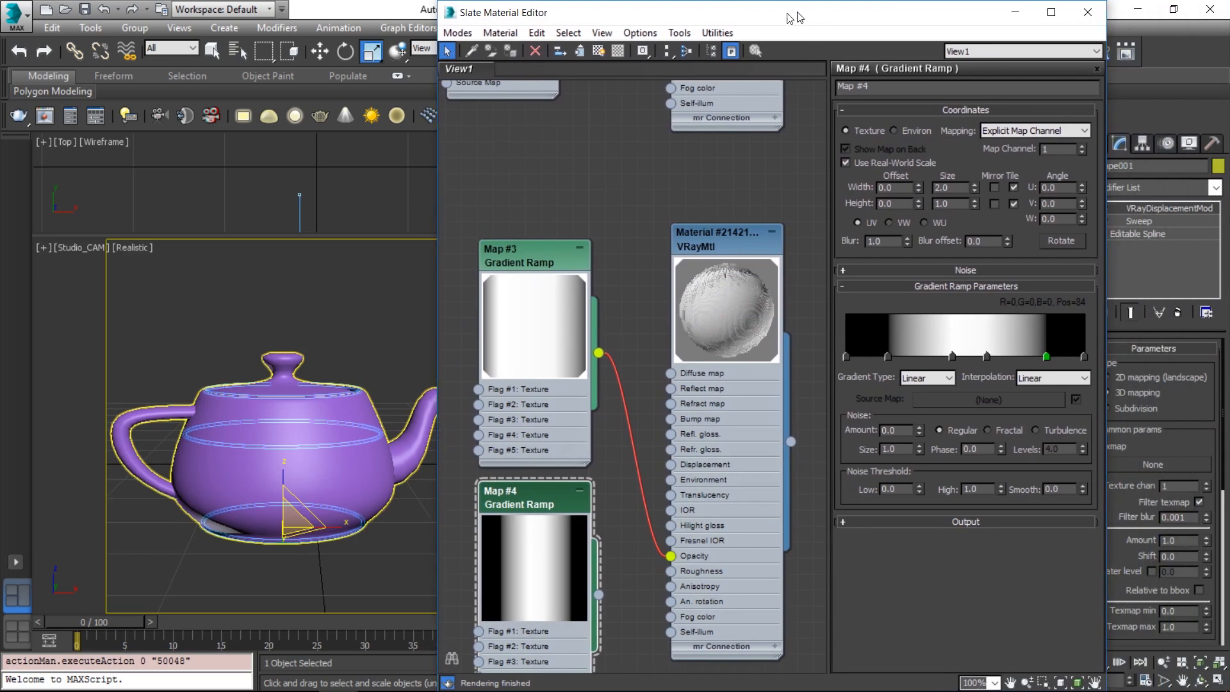
{"action": "left_click_drag", "start_coordinate": [794, 17], "coordinate": [646, 17]}
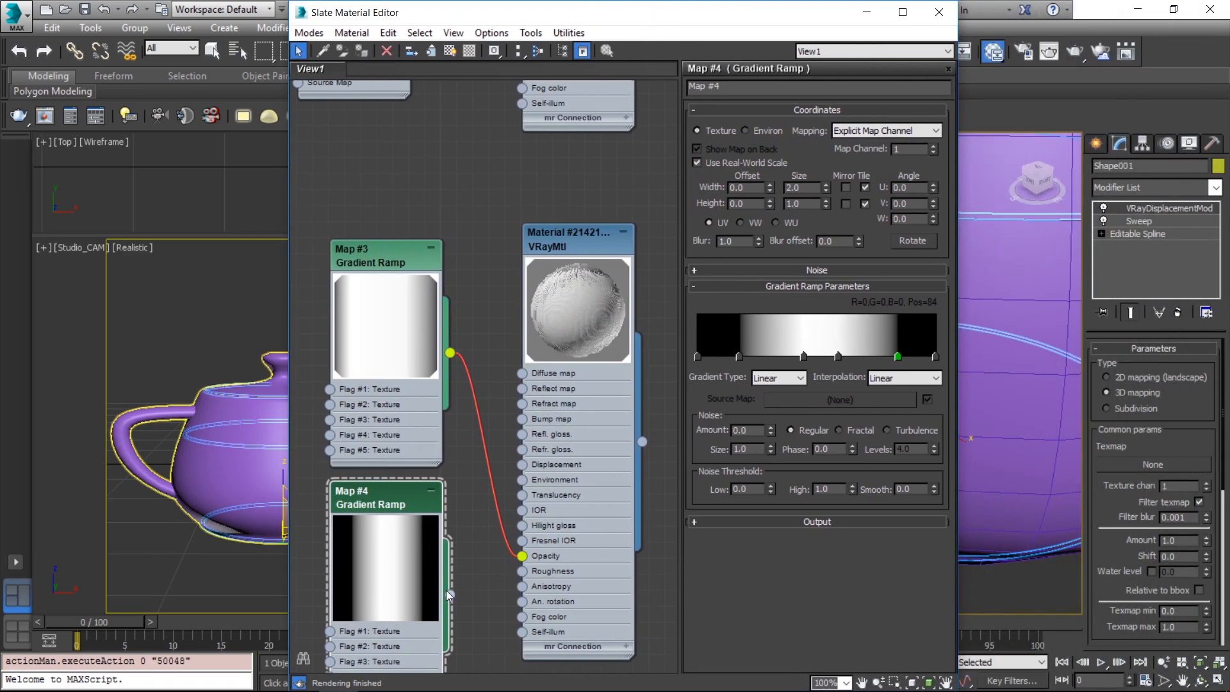
{"action": "left_click_drag", "start_coordinate": [450, 595], "coordinate": [1152, 463]}
{"action": "left_click", "coordinate": [582, 398]}
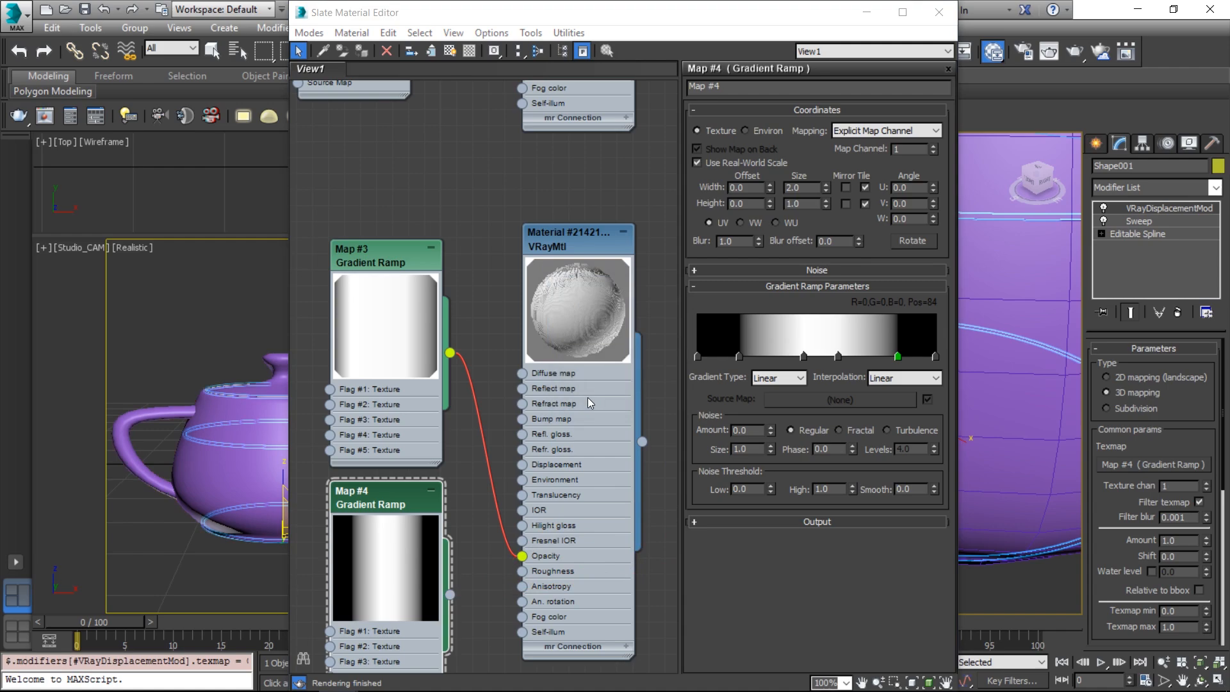
{"action": "left_click", "coordinate": [866, 13]}
{"action": "key", "text": "alt+Tab"}
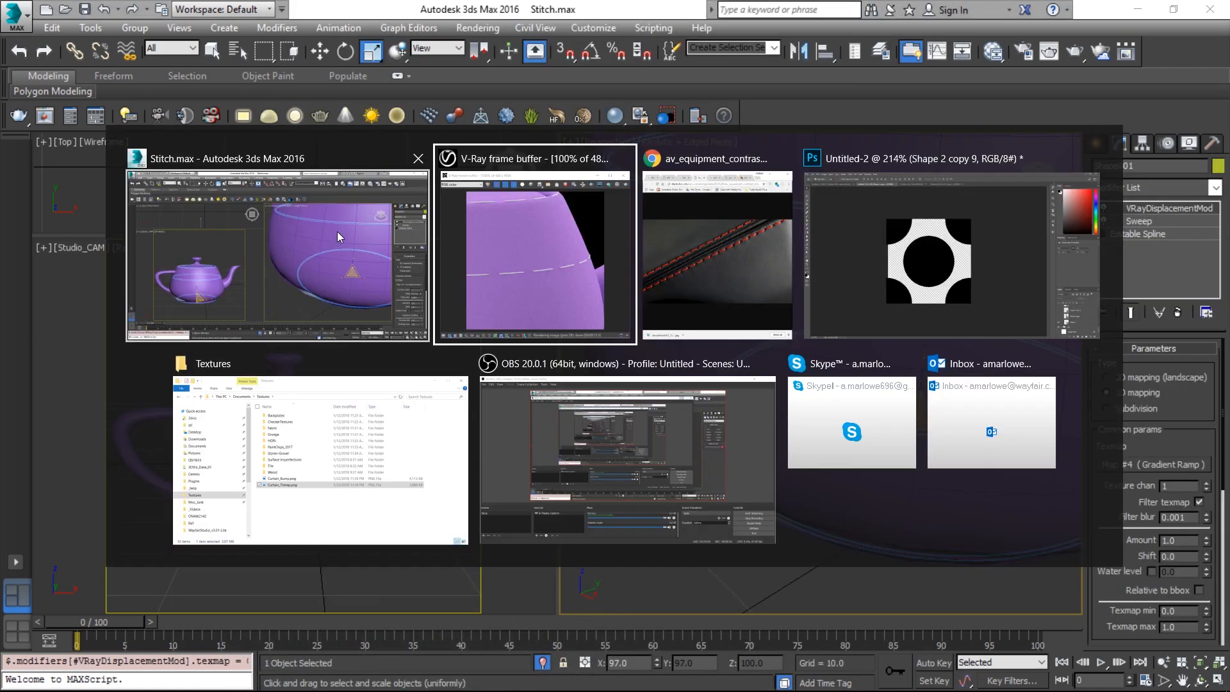
Start a new V-Ray render and view it at Real Zoom
{"action": "left_click", "coordinate": [552, 235]}
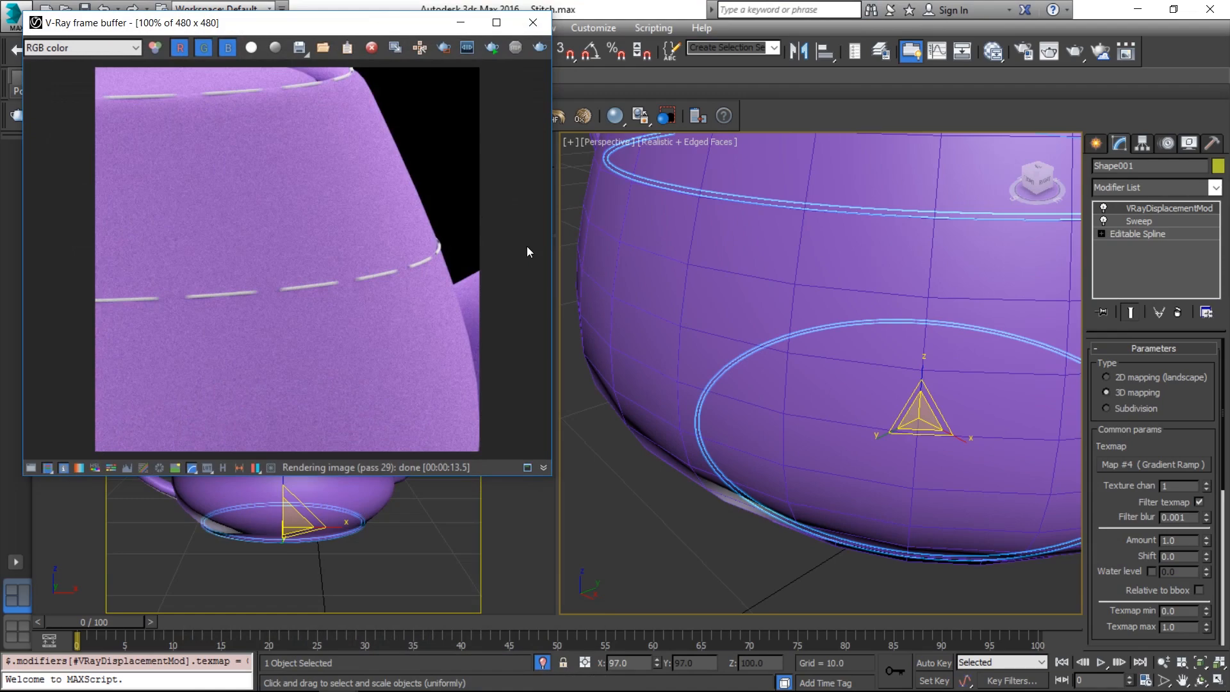
{"action": "left_click", "coordinate": [490, 50]}
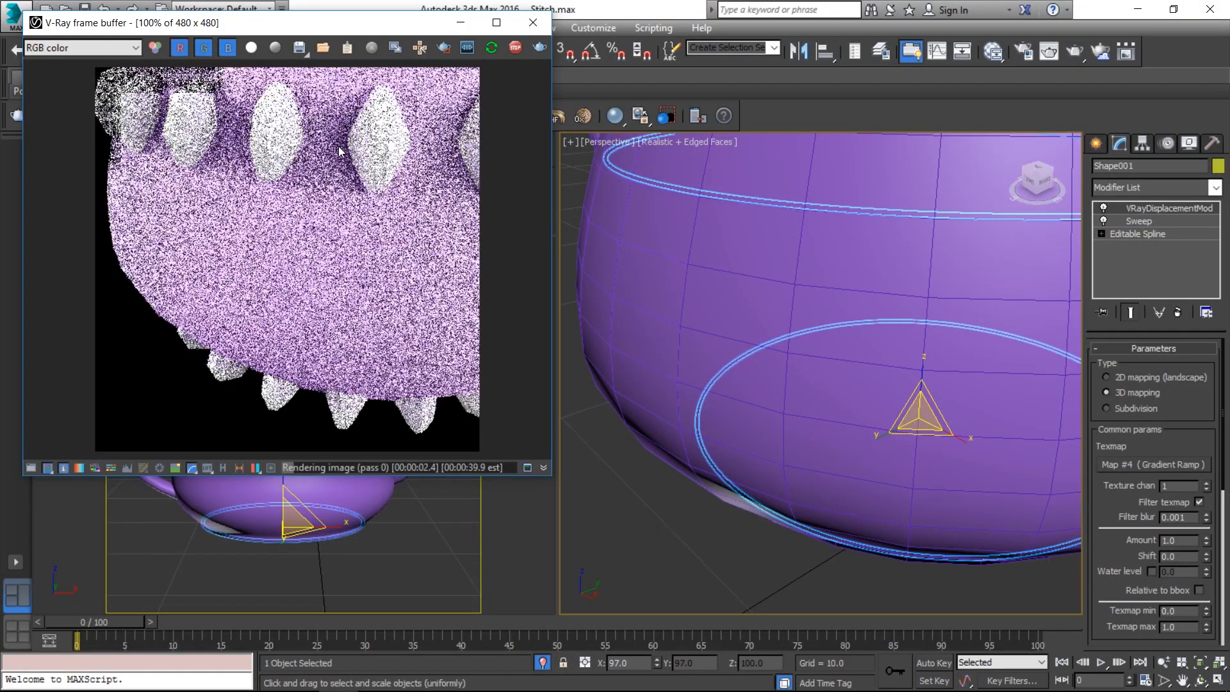
{"action": "left_click", "coordinate": [272, 501]}
{"action": "right_click", "coordinate": [331, 230]}
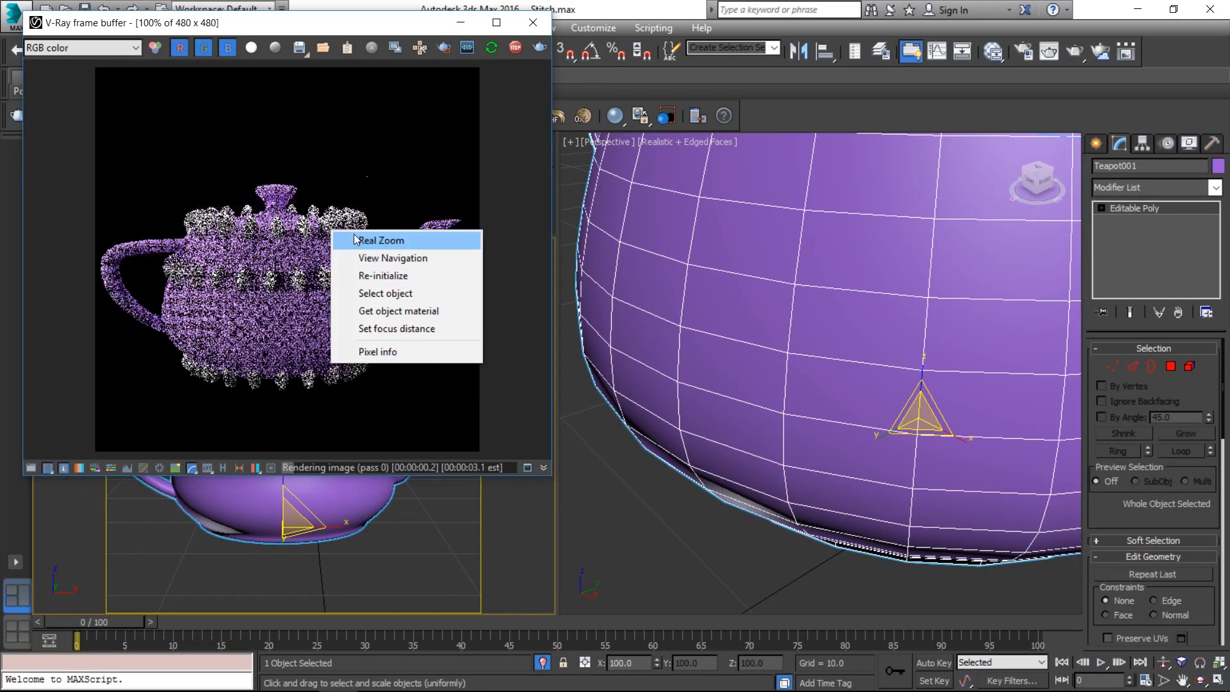
{"action": "left_click", "coordinate": [384, 240]}
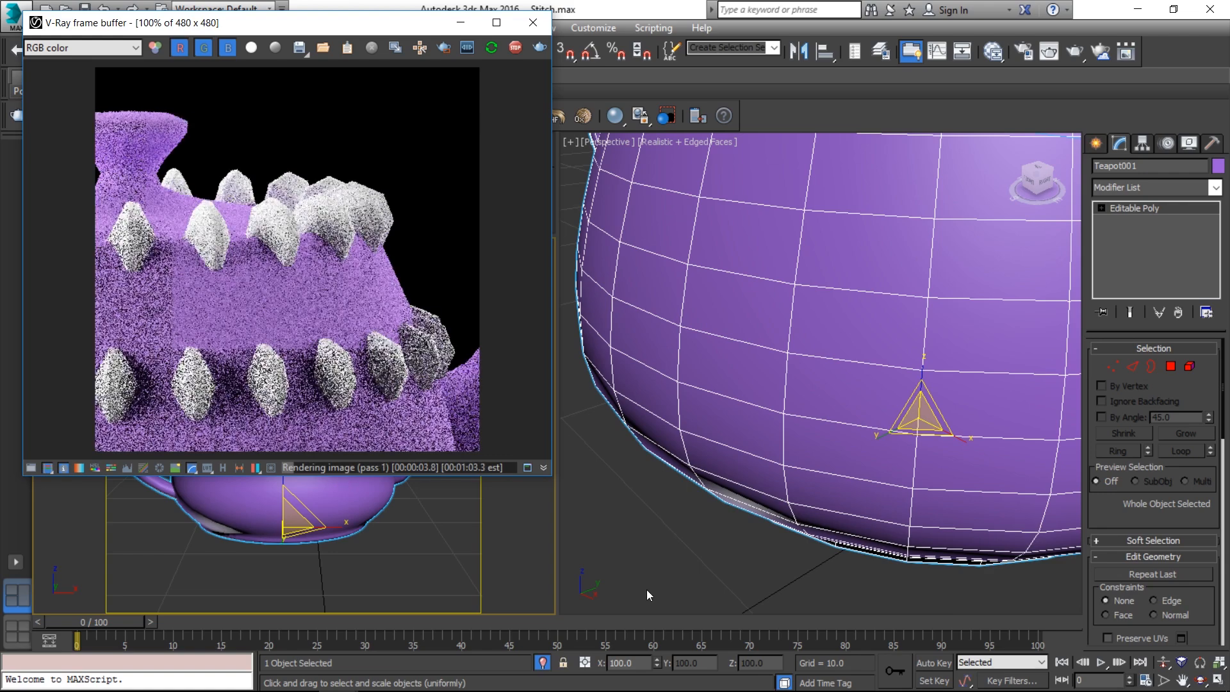
Switch the Perspective view to wireframe and re-render from it
{"action": "left_click", "coordinate": [647, 589]}
{"action": "key", "text": "F3"}
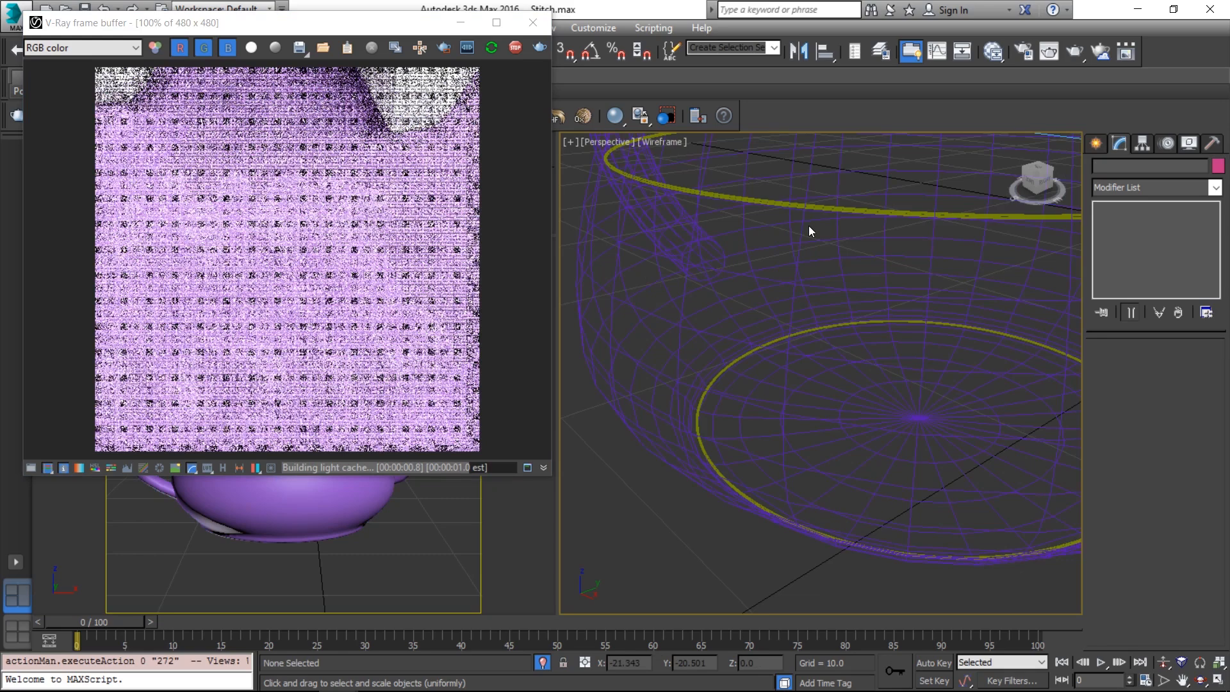
{"action": "left_click", "coordinate": [809, 227]}
{"action": "left_click", "coordinate": [757, 201]}
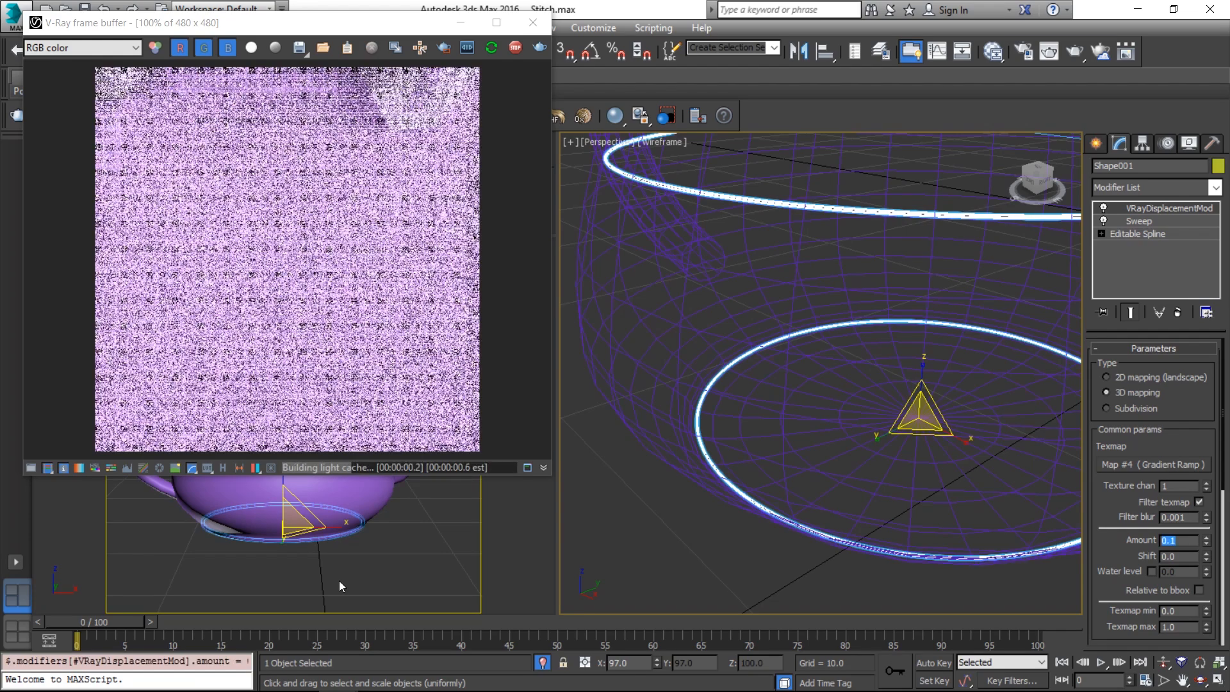
{"action": "left_click", "coordinate": [340, 580]}
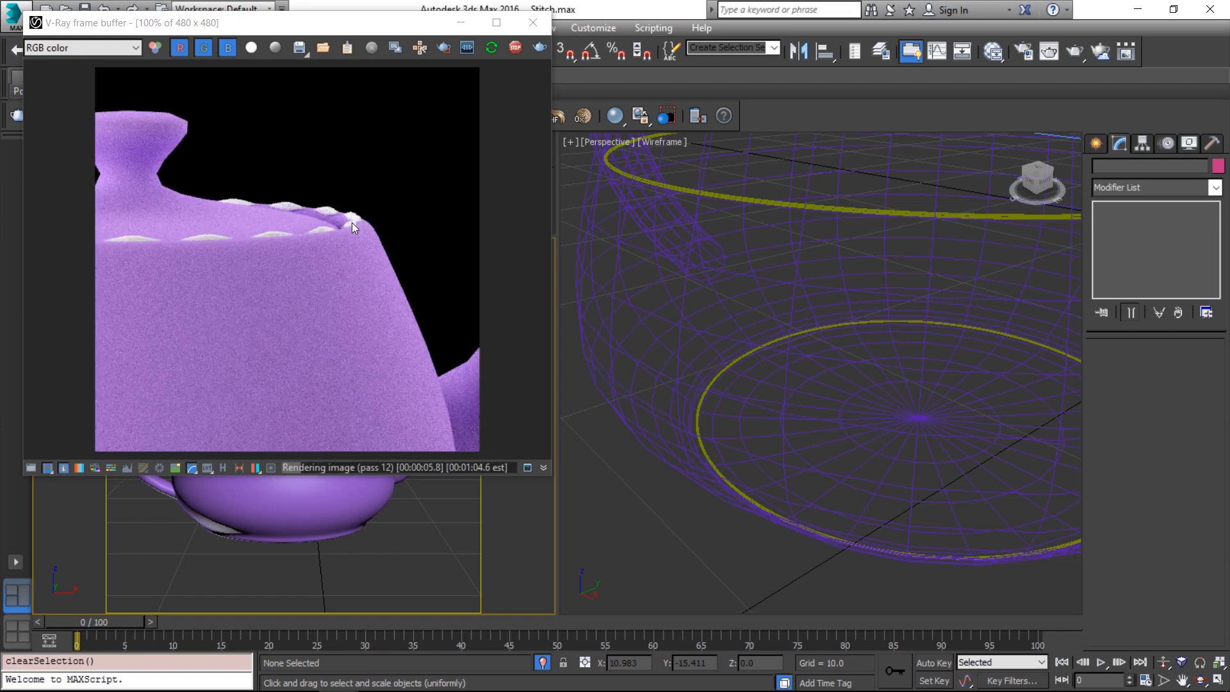
{"action": "left_click", "coordinate": [491, 48]}
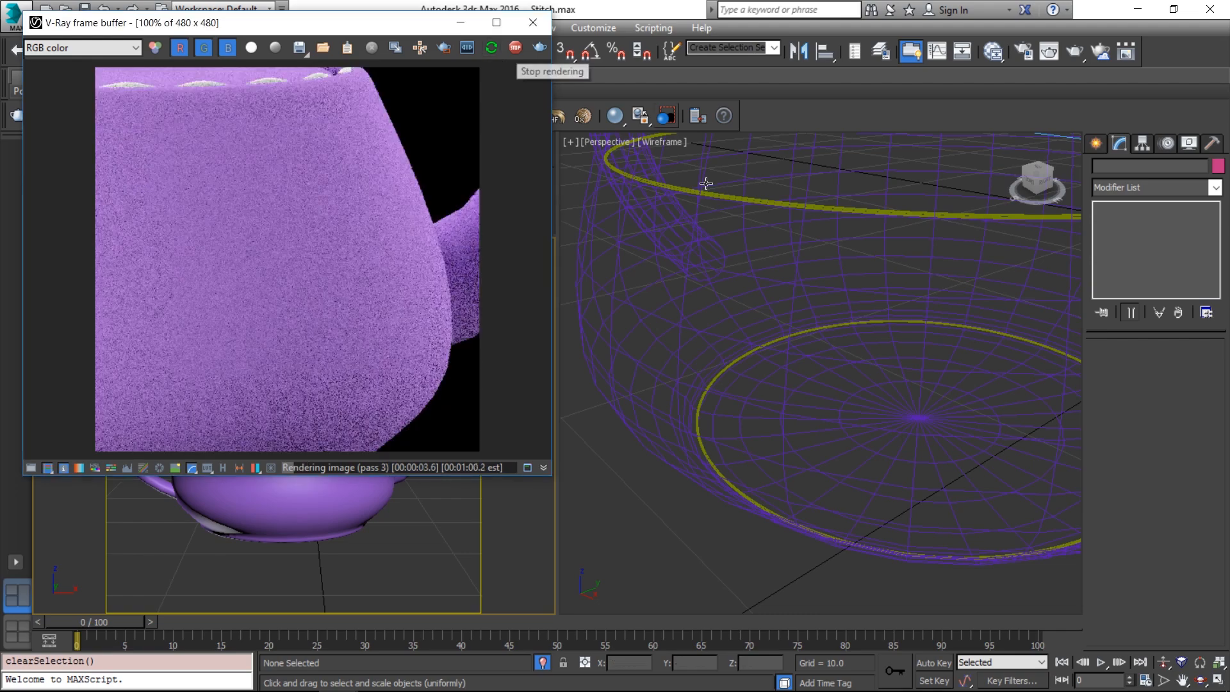
Select the stitch ring and show its Sweep settings in the stack
{"action": "left_click", "coordinate": [696, 191]}
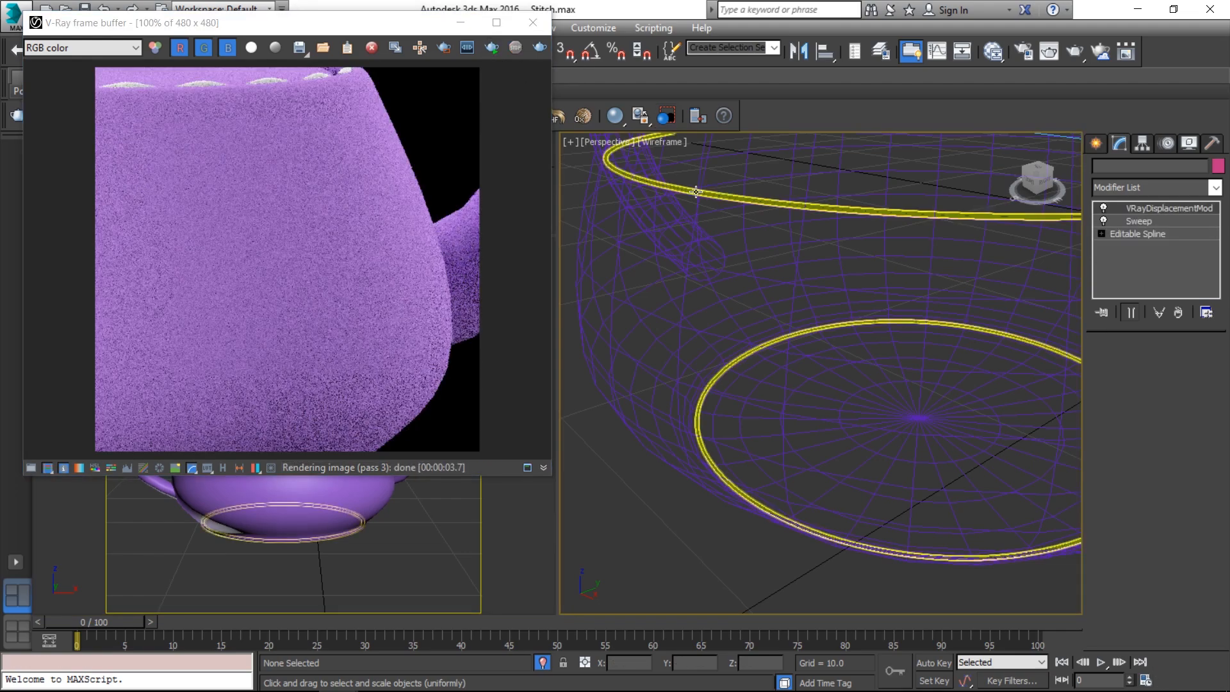
{"action": "left_click", "coordinate": [696, 191]}
{"action": "left_click", "coordinate": [1161, 221]}
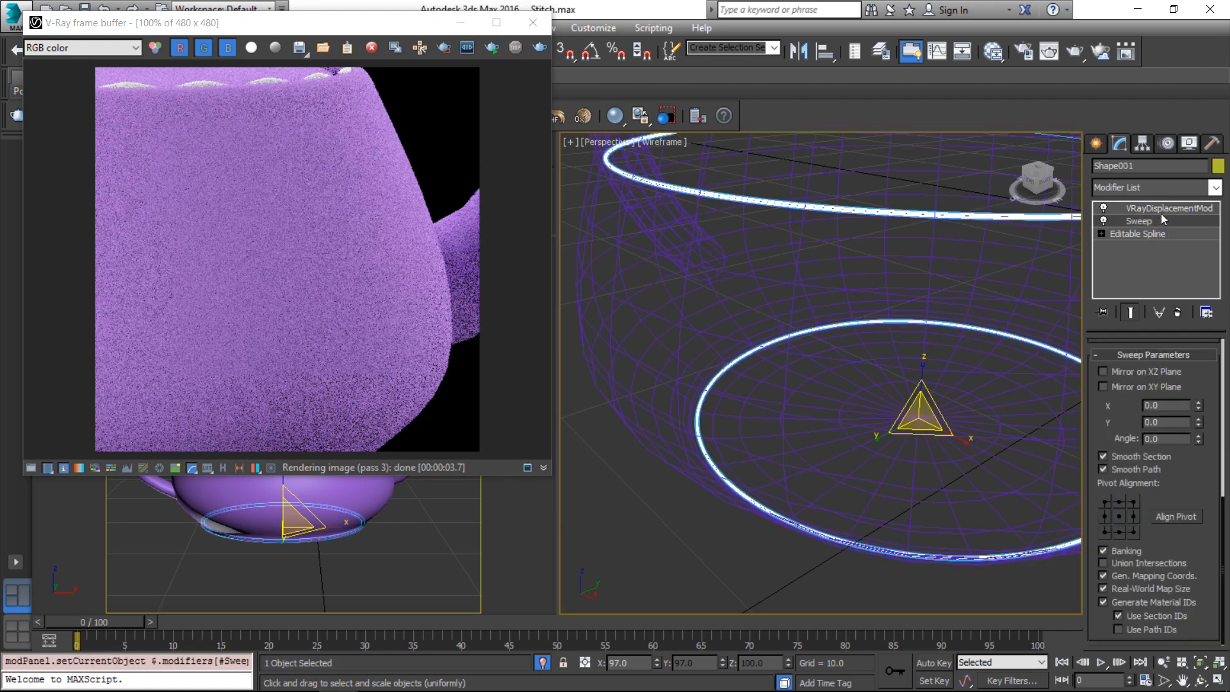
Scale the stitch ring to 99 on X and Y through the Scale Transform Type-In
{"action": "left_click", "coordinate": [1159, 207]}
{"action": "left_click_drag", "start_coordinate": [394, 24], "coordinate": [392, 123]}
{"action": "right_click", "coordinate": [371, 52]}
{"action": "type", "text": "99"}
{"action": "key", "text": "Tab"}
{"action": "type", "text": "99"}
{"action": "key", "text": "Return"}
{"action": "left_click_drag", "start_coordinate": [388, 122], "coordinate": [382, 66]}
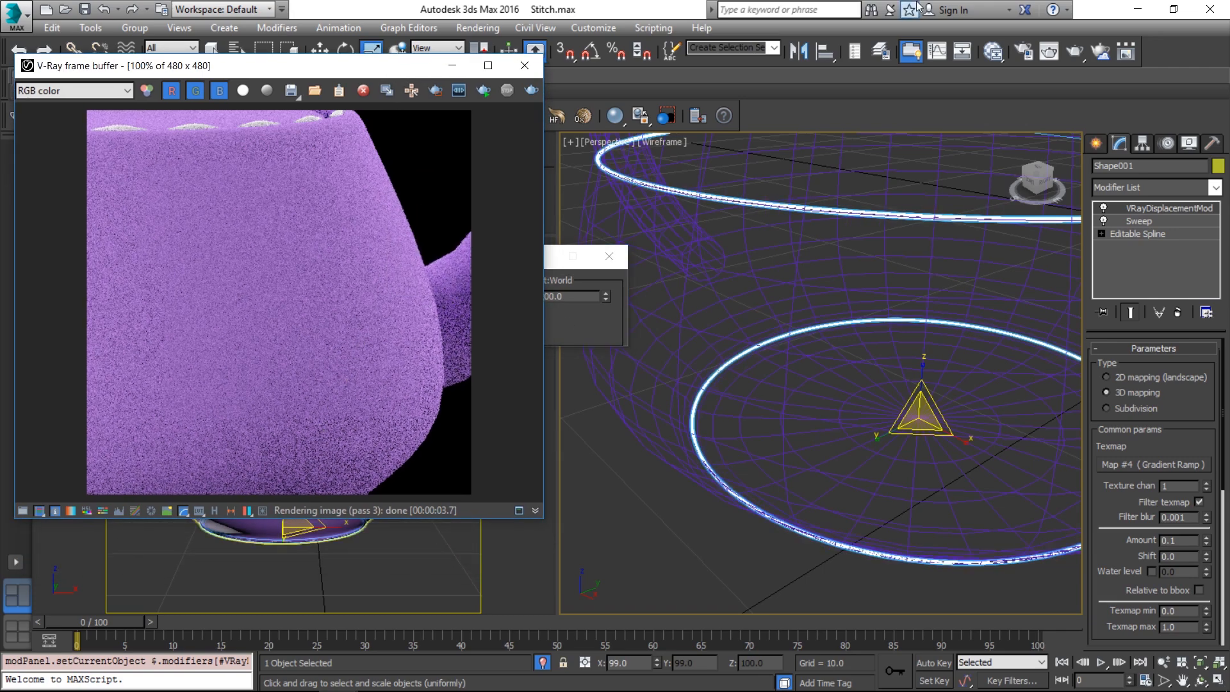
Set Render Setup's View to Render to Studio_CAM and render the teapot
{"action": "left_click", "coordinate": [1021, 52]}
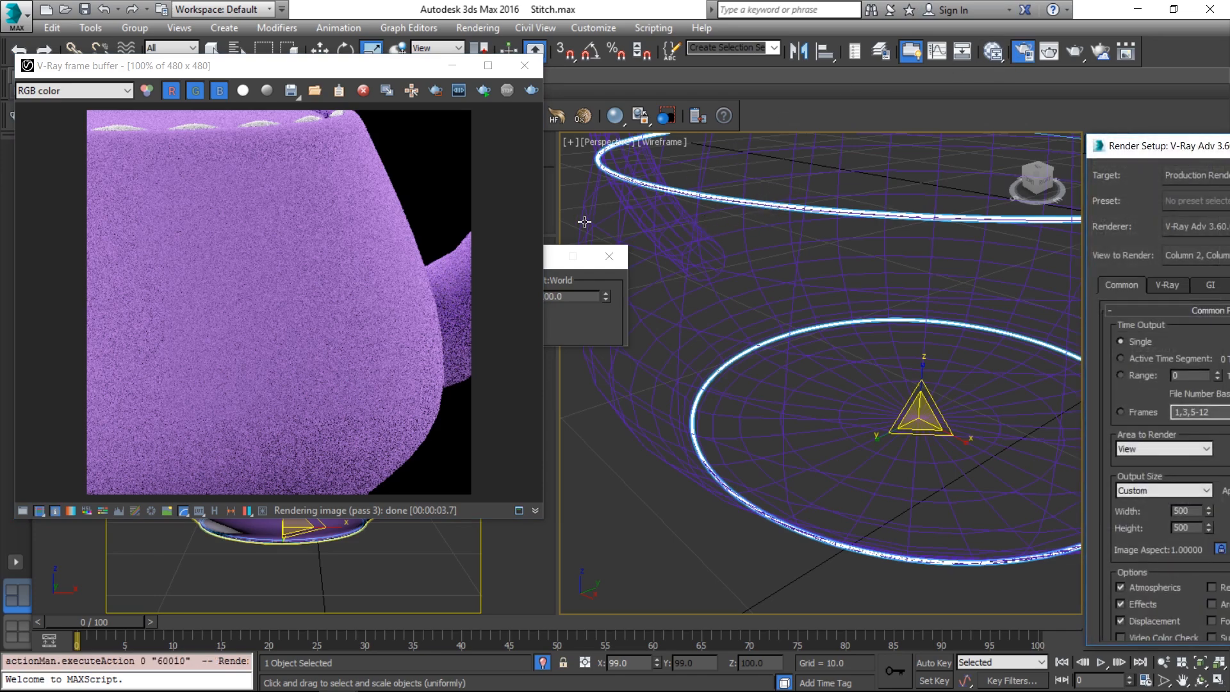
{"action": "left_click_drag", "start_coordinate": [1106, 146], "coordinate": [605, 116]}
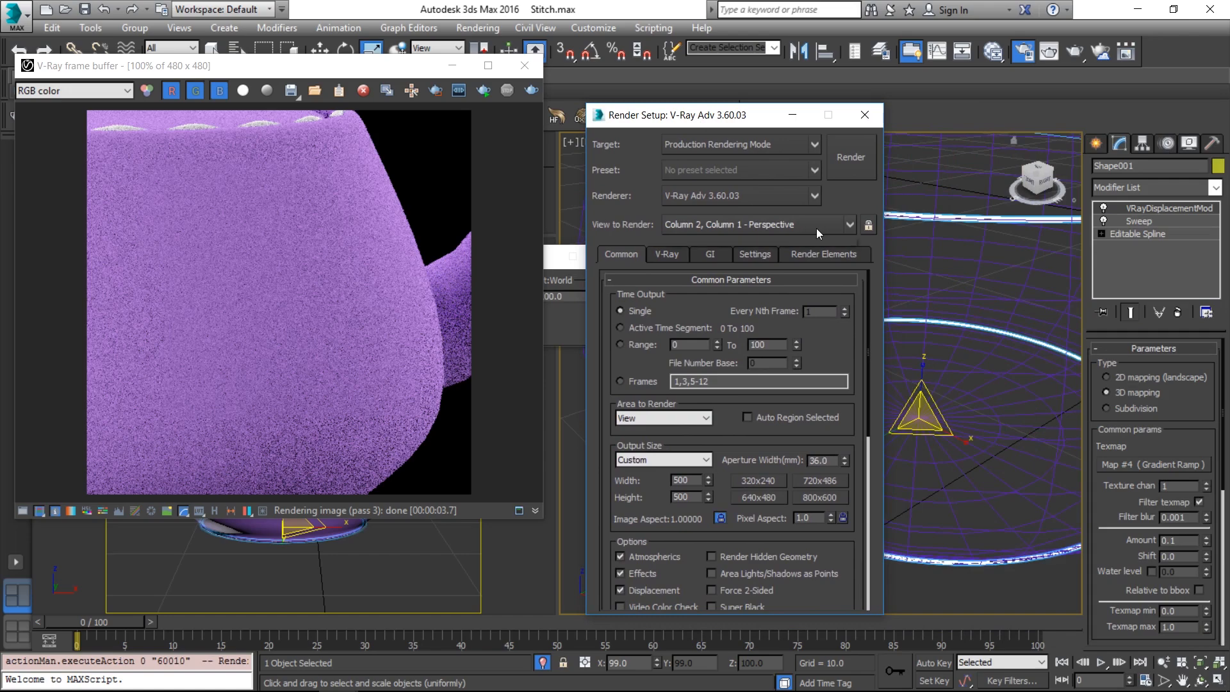
{"action": "left_click", "coordinate": [816, 225]}
{"action": "left_click", "coordinate": [791, 337]}
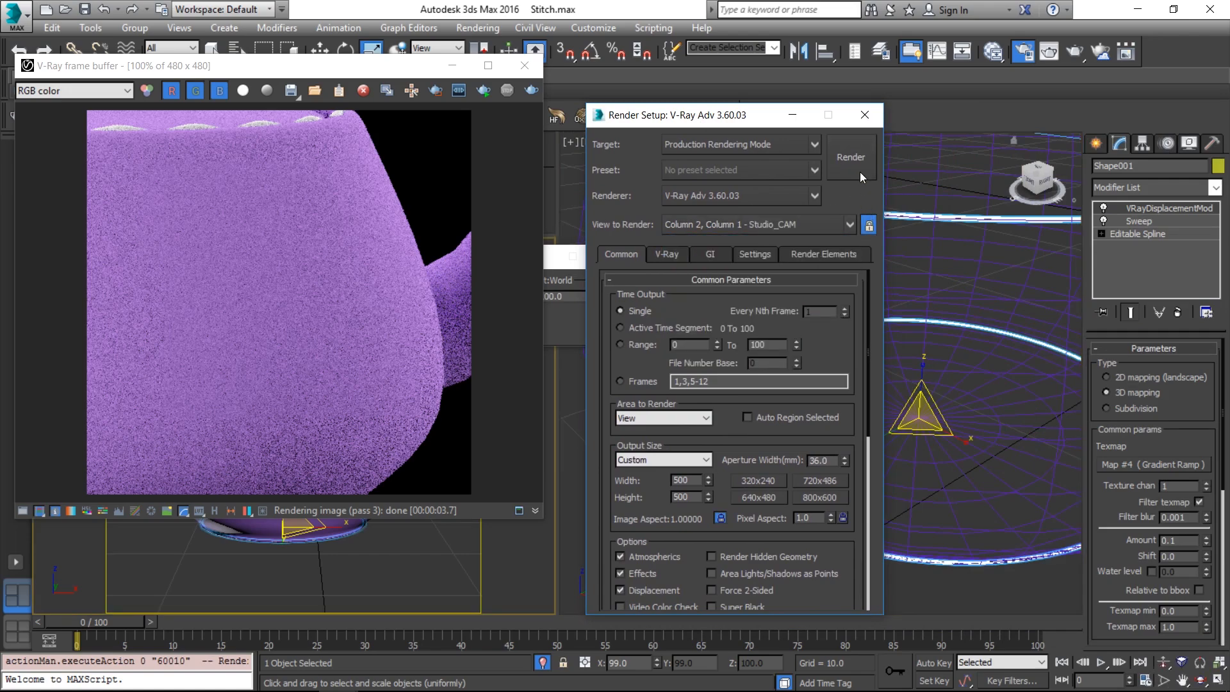
{"action": "left_click", "coordinate": [864, 115]}
{"action": "left_click", "coordinate": [483, 90]}
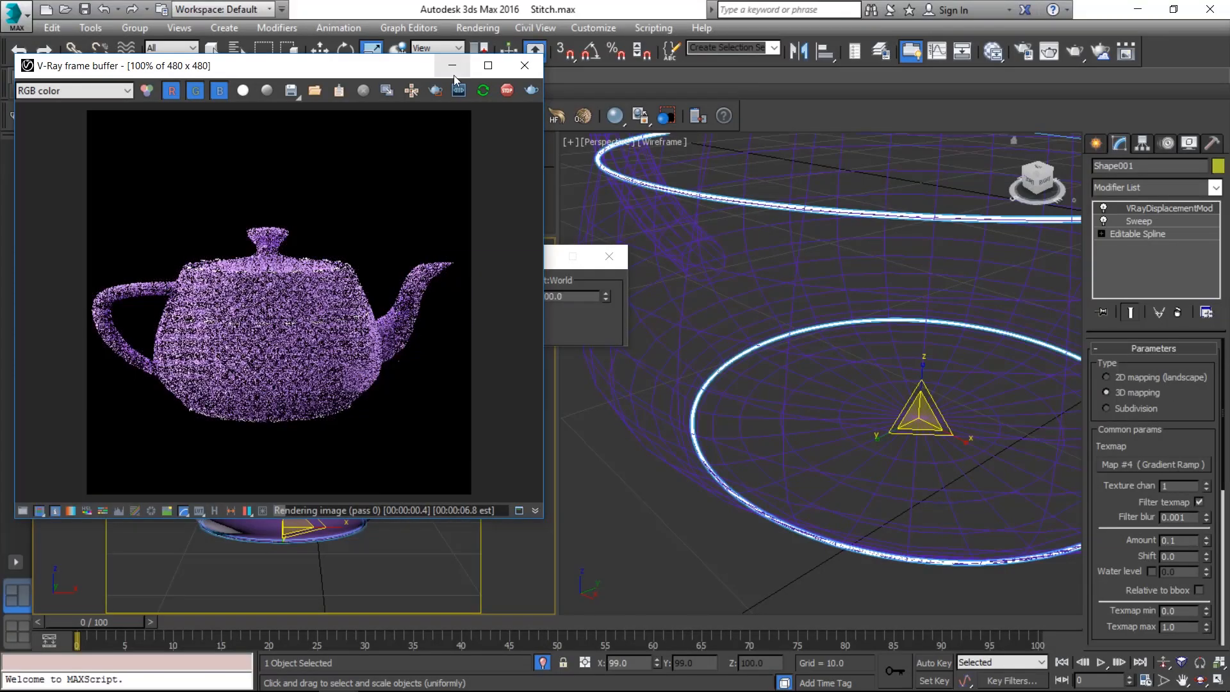
Region-render a close area around the stitch line at Real Zoom, then reopen Slate
{"action": "left_click", "coordinate": [435, 90]}
{"action": "left_click_drag", "start_coordinate": [294, 251], "coordinate": [377, 363]}
{"action": "right_click", "coordinate": [352, 277]}
{"action": "left_click", "coordinate": [360, 285]}
{"action": "scroll", "coordinate": [356, 266], "scroll_direction": "up", "scroll_amount": 1}
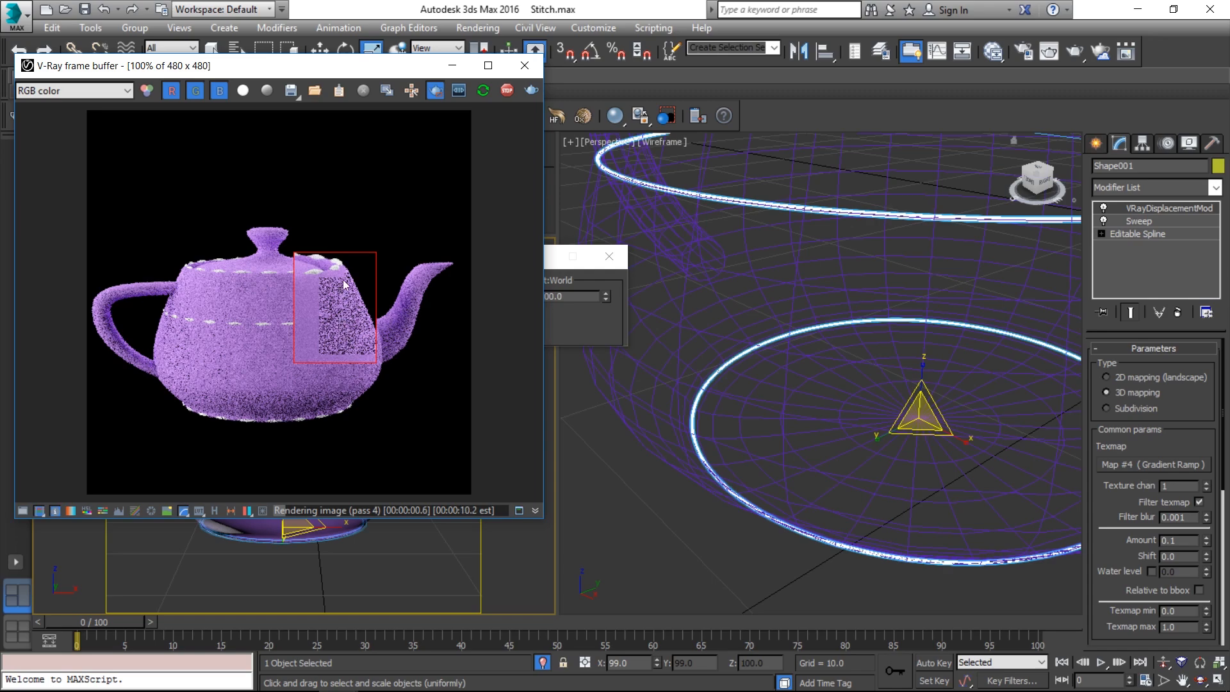
{"action": "left_click_drag", "start_coordinate": [229, 163], "coordinate": [471, 422]}
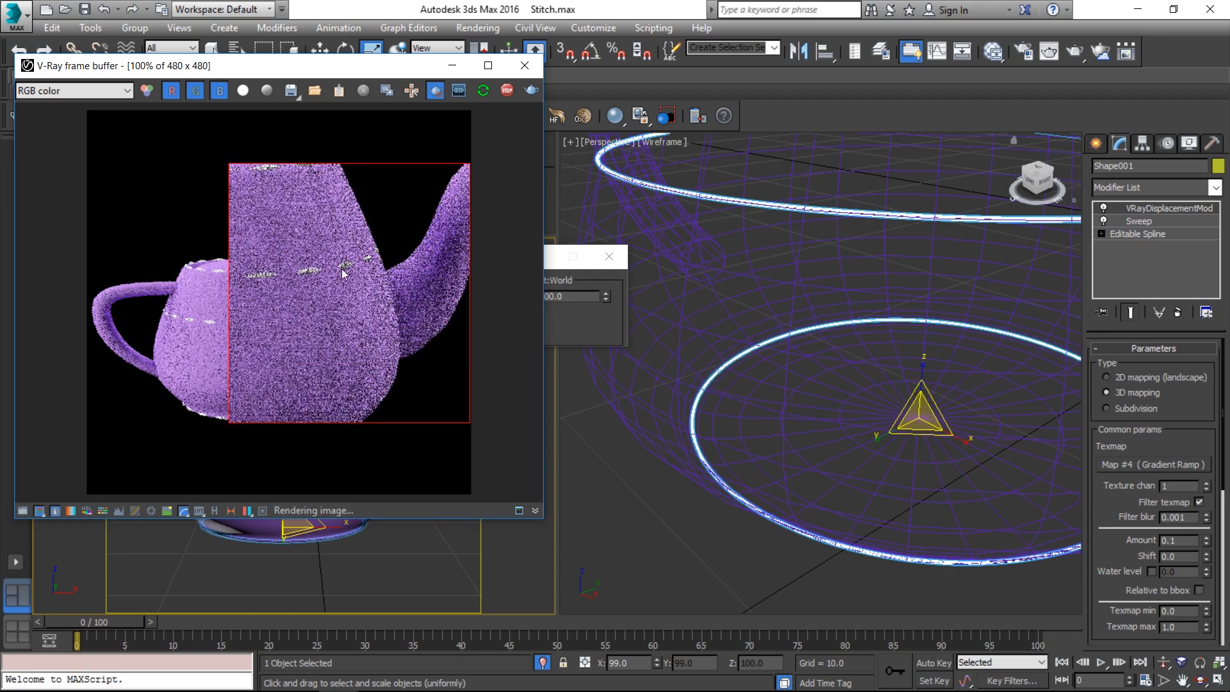
{"action": "left_click_drag", "start_coordinate": [273, 216], "coordinate": [419, 324]}
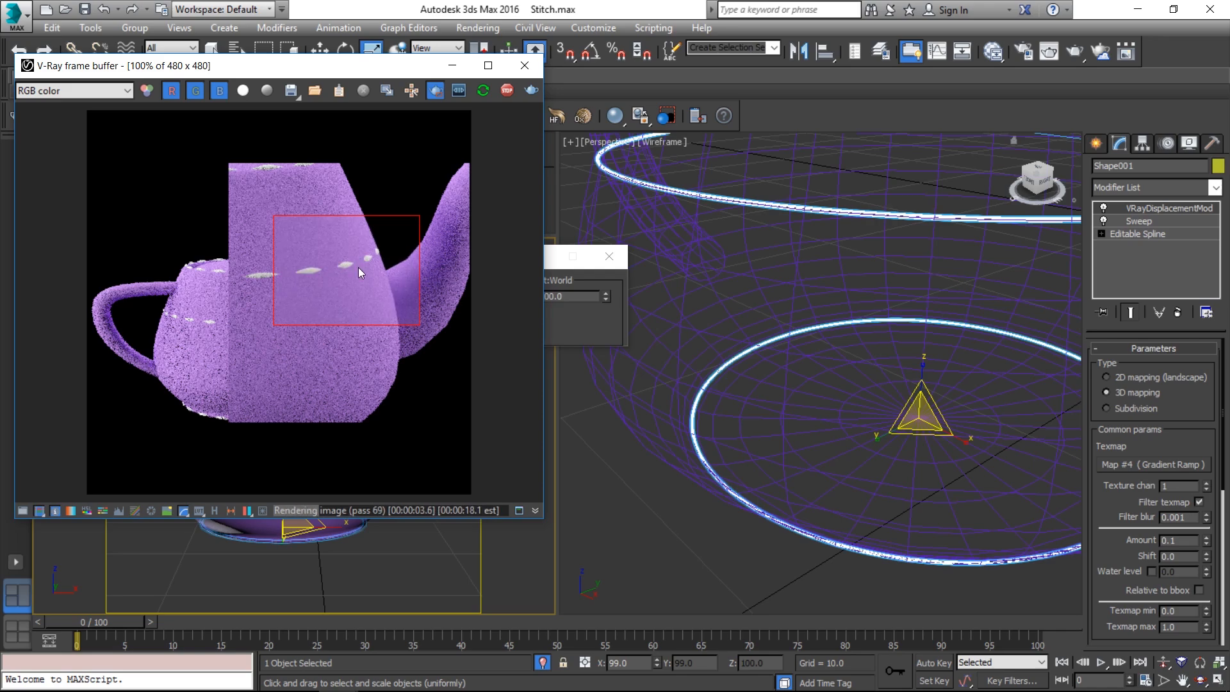
{"action": "key", "text": "m"}
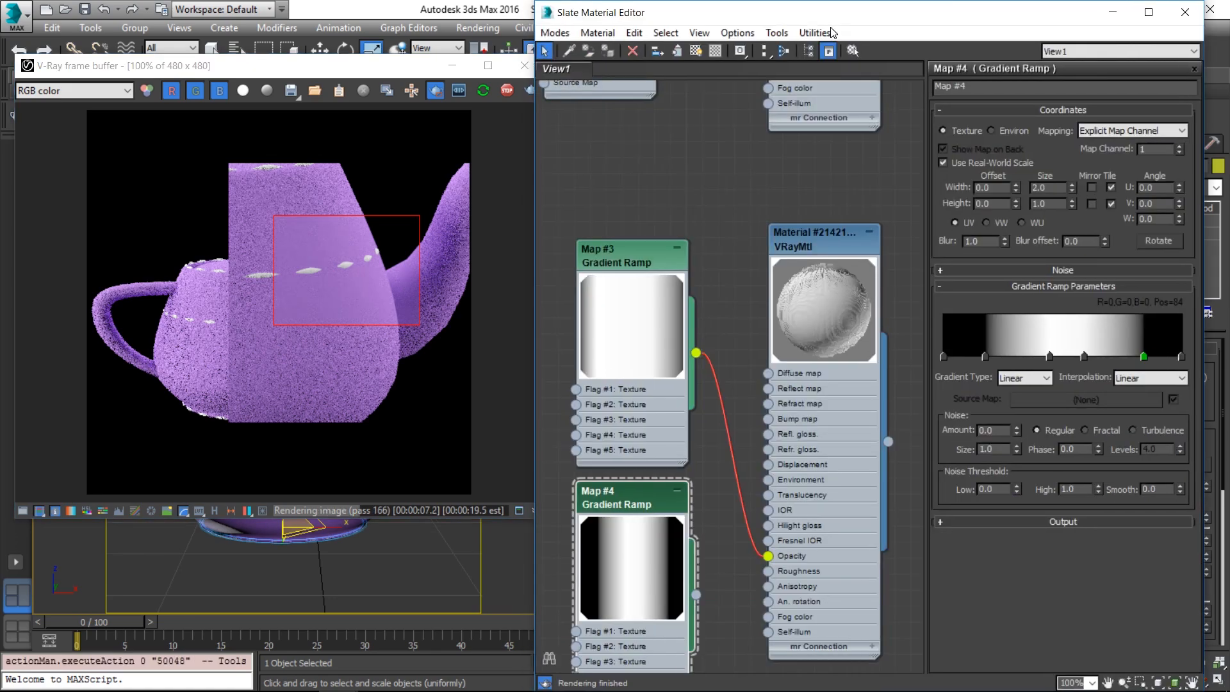
Slide Map #4's gradient flags, with one to position 14, and darken two flags to greys 183 and 185
{"action": "left_click_drag", "start_coordinate": [984, 356], "coordinate": [995, 358]}
{"action": "left_click_drag", "start_coordinate": [1084, 358], "coordinate": [1117, 361]}
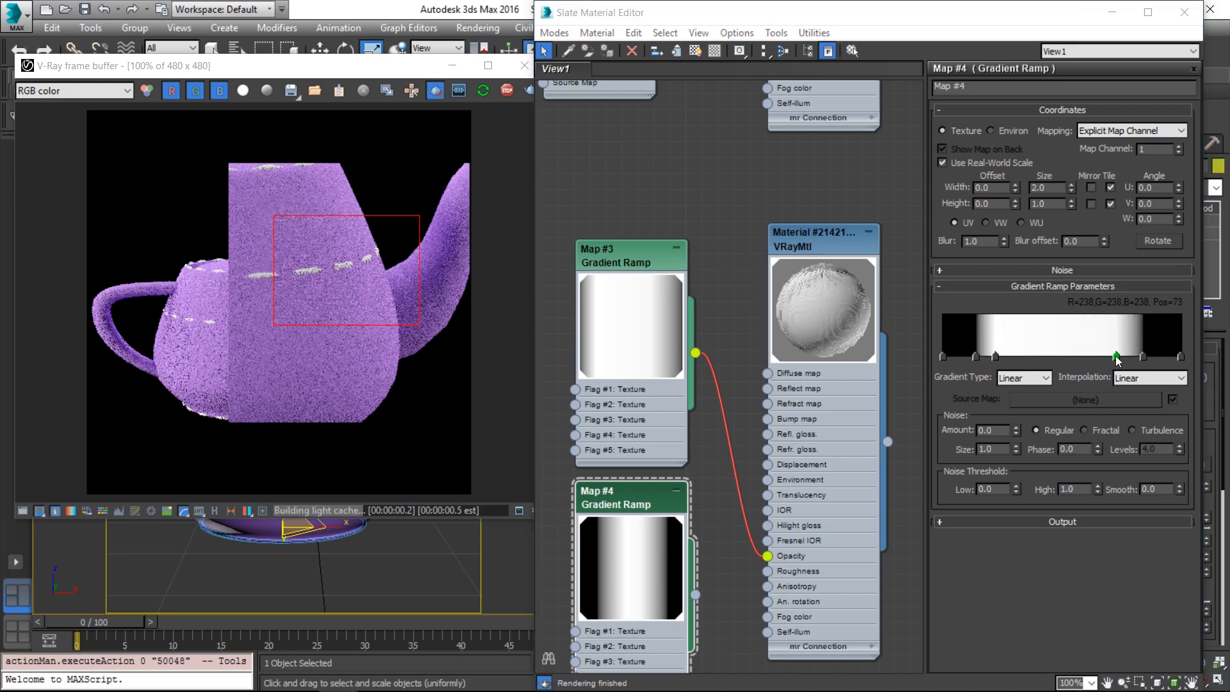
{"action": "double_click", "coordinate": [1117, 357]}
{"action": "left_click_drag", "start_coordinate": [612, 184], "coordinate": [594, 184]}
{"action": "left_click", "coordinate": [593, 239]}
{"action": "double_click", "coordinate": [995, 357]}
{"action": "left_click", "coordinate": [599, 238]}
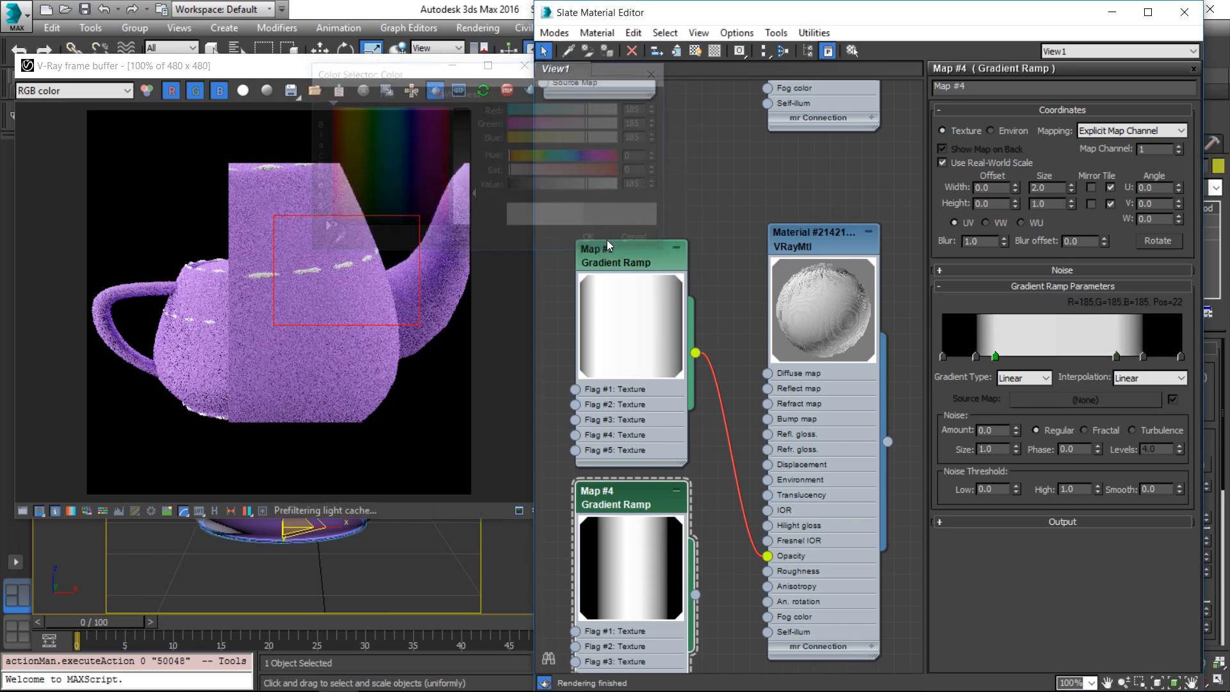
Add a 245-grey gradient flag at position 49 and redraw the render region higher on the teapot
{"action": "left_click", "coordinate": [1059, 356]}
{"action": "double_click", "coordinate": [1058, 356]}
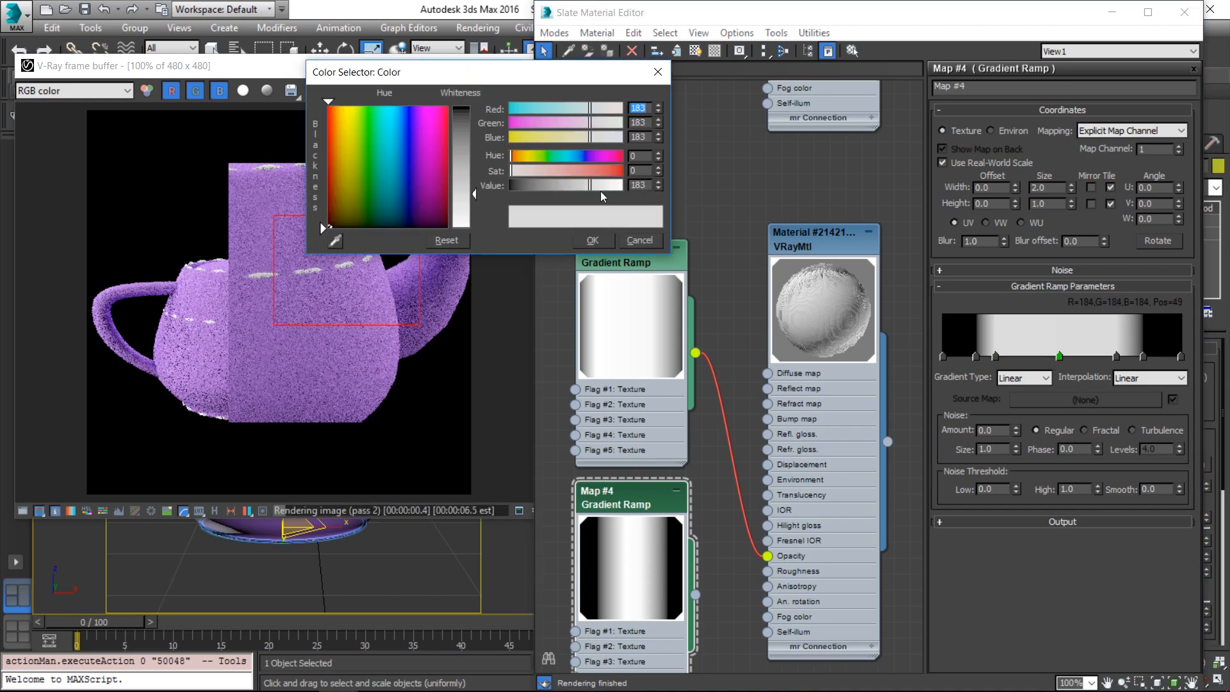
{"action": "left_click_drag", "start_coordinate": [611, 186], "coordinate": [619, 185]}
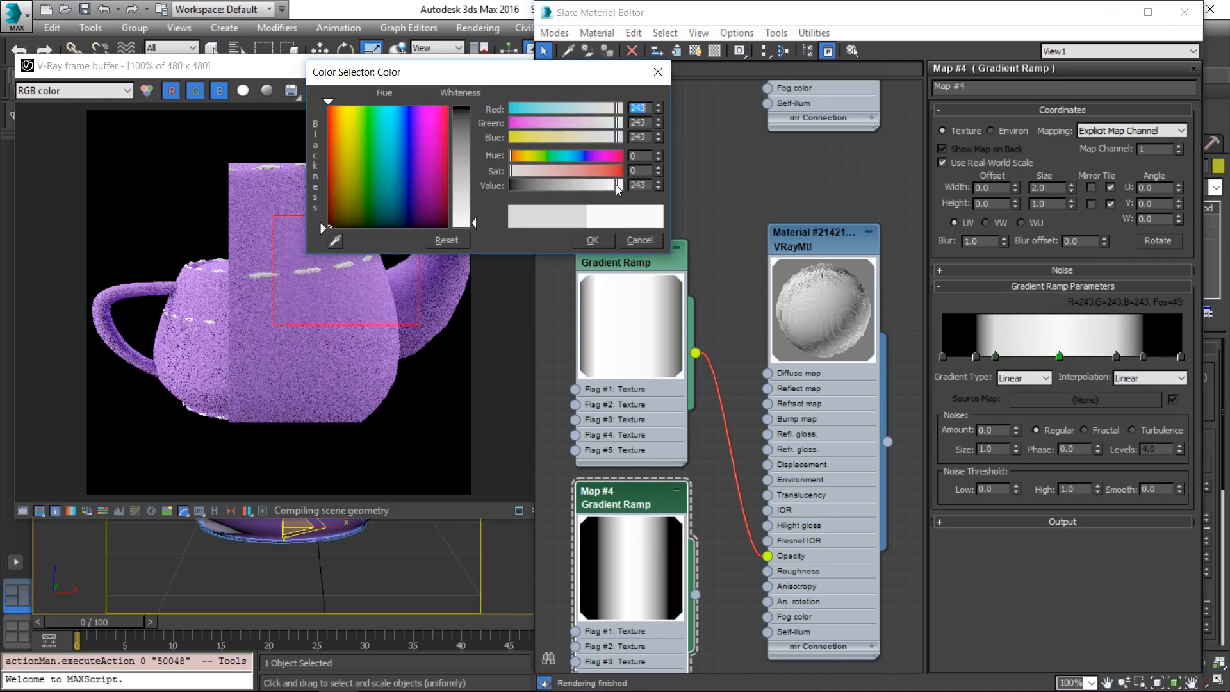
{"action": "left_click", "coordinate": [593, 239]}
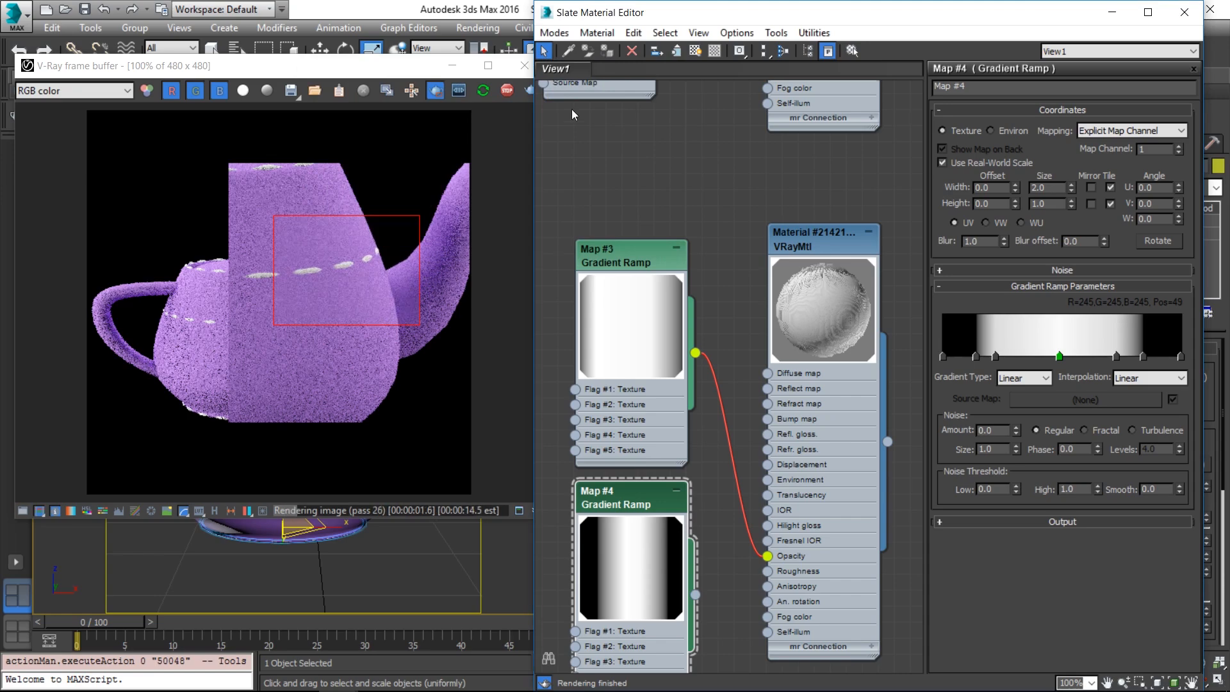
{"action": "left_click_drag", "start_coordinate": [255, 120], "coordinate": [356, 229]}
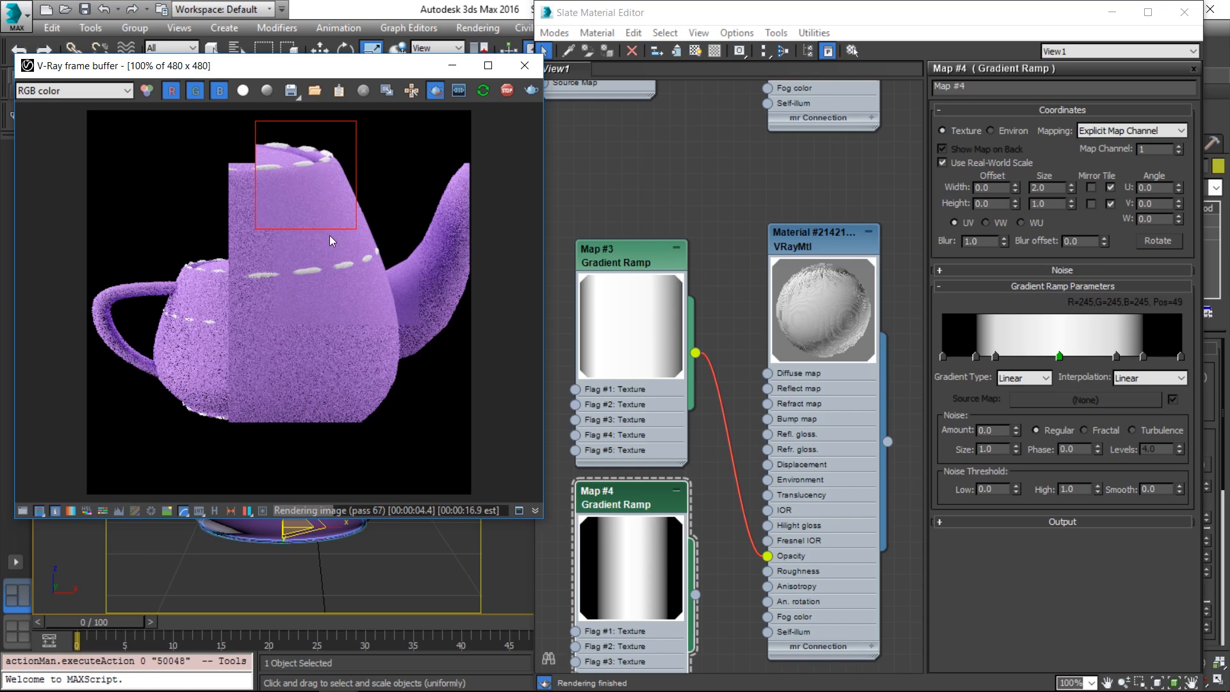
Turn off region rendering in the V-Ray frame buffer and minimize the Slate Material Editor
{"action": "left_click", "coordinate": [434, 90]}
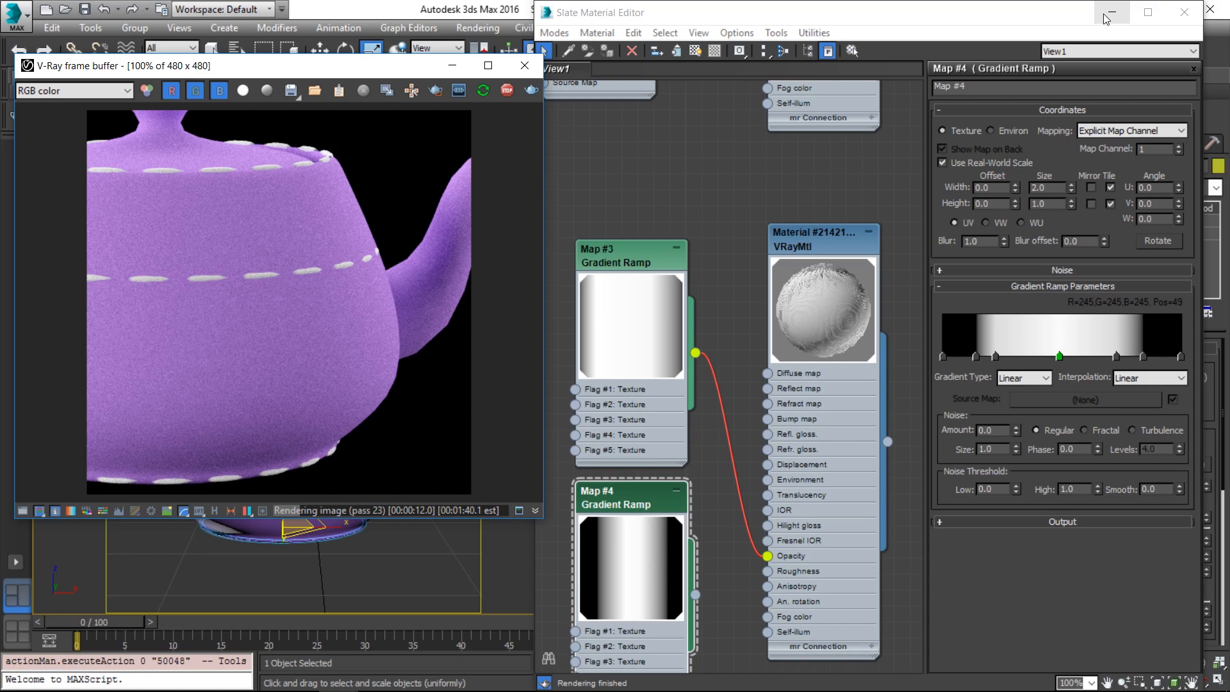
{"action": "left_click", "coordinate": [1111, 12]}
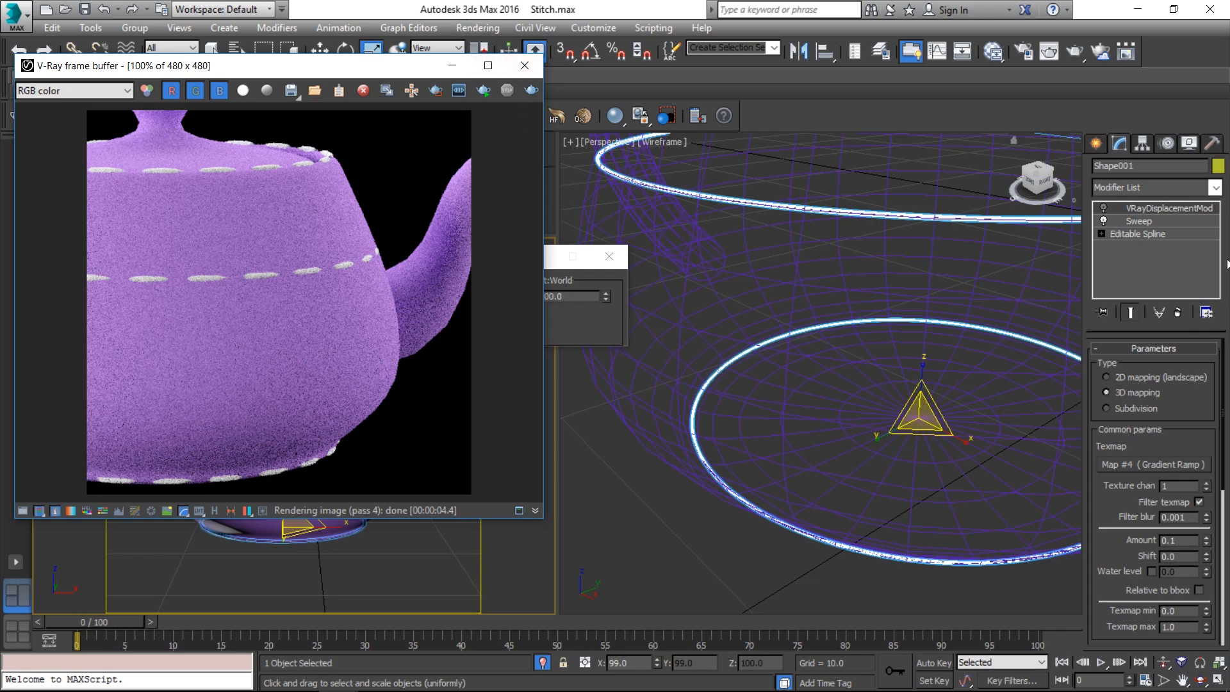
Delete the VRayDisplacementMod from the stitch shape and start an interactive render
{"action": "right_click", "coordinate": [1155, 212]}
{"action": "left_click", "coordinate": [1157, 235]}
{"action": "left_click", "coordinate": [485, 93]}
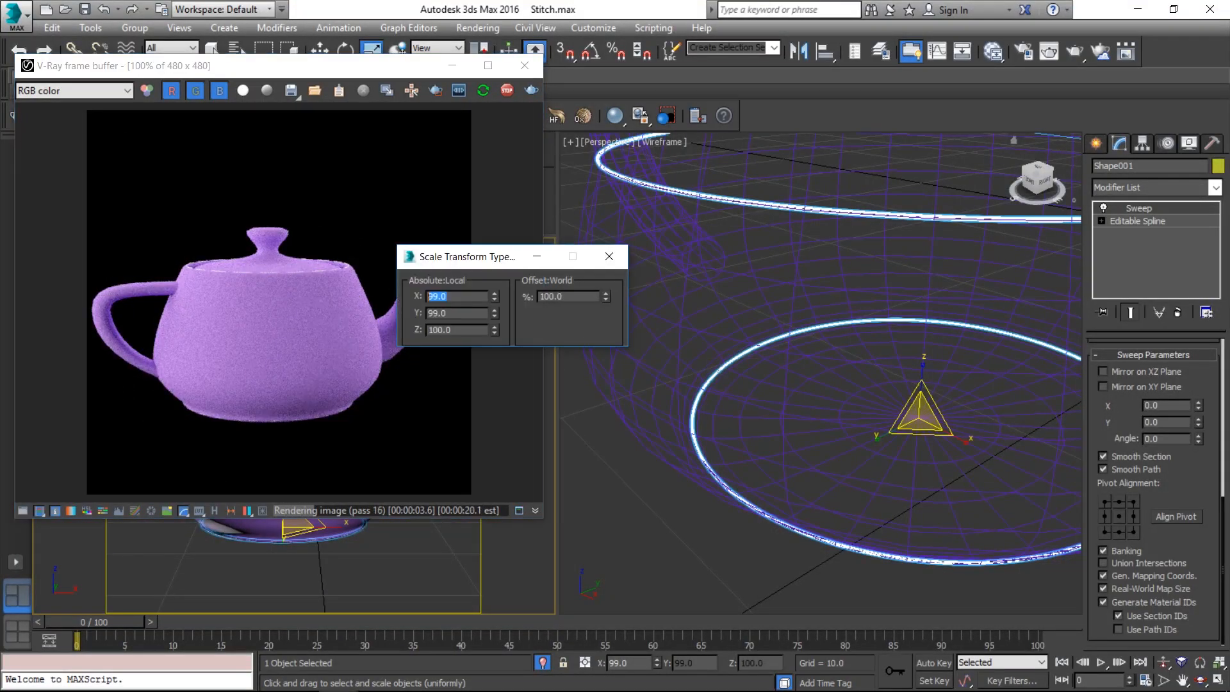
Scale the stitch shape to 100 and stop the render once the teapot looks clean
{"action": "type", "text": "100"}
{"action": "key", "text": "Tab"}
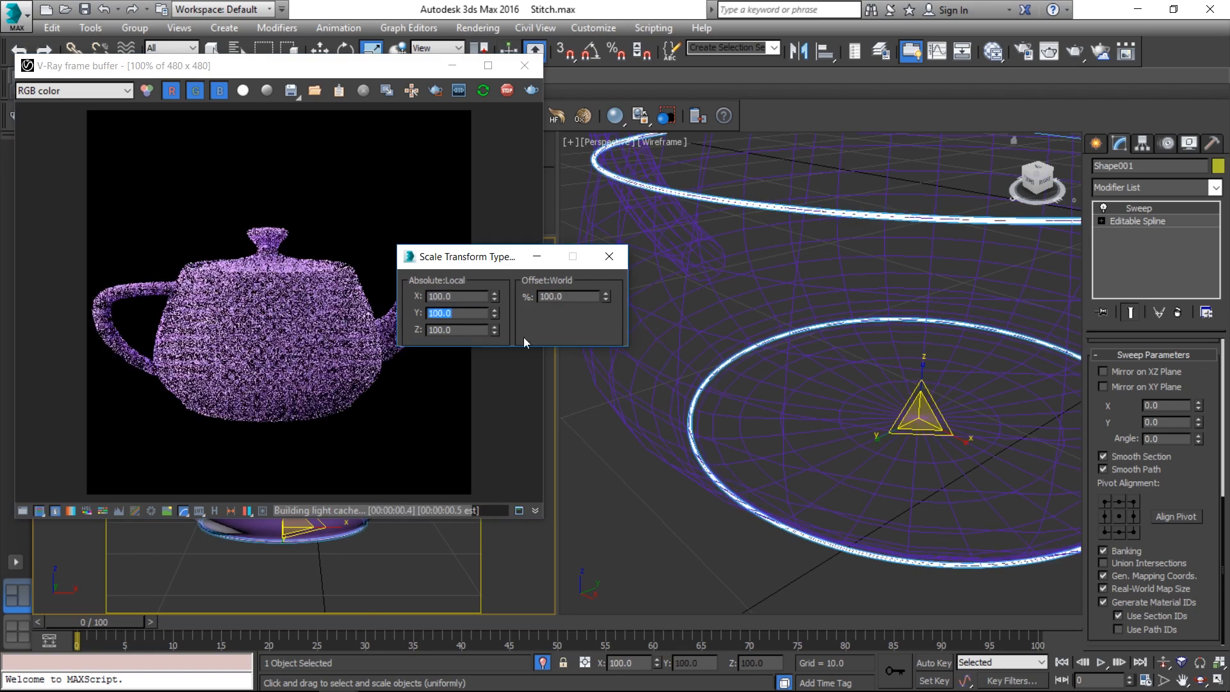
{"action": "left_click", "coordinate": [609, 256]}
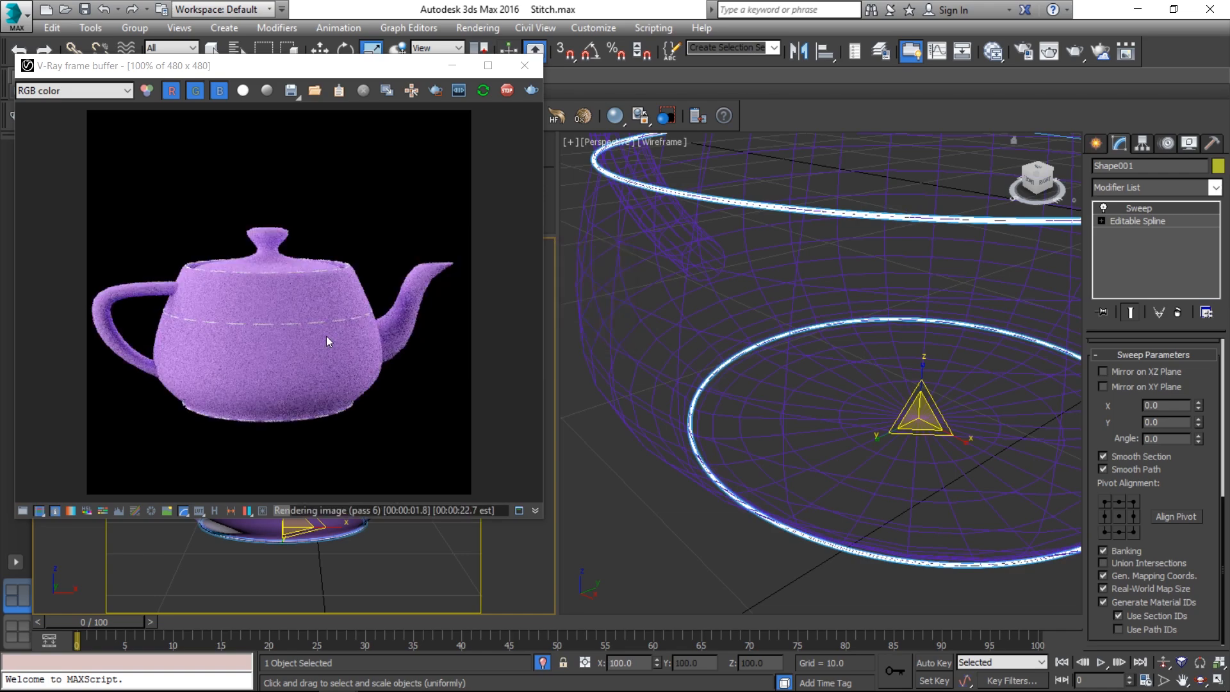
{"action": "scroll", "coordinate": [326, 335], "scroll_direction": "up", "scroll_amount": 1}
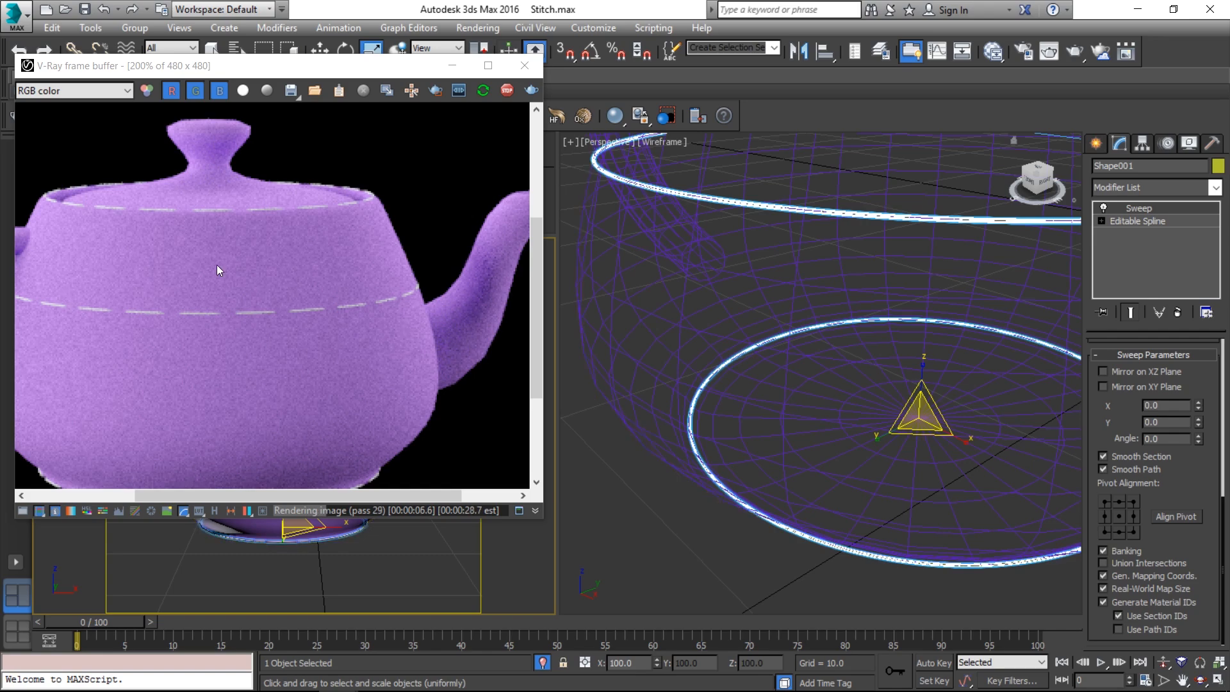
{"action": "left_click", "coordinate": [507, 90]}
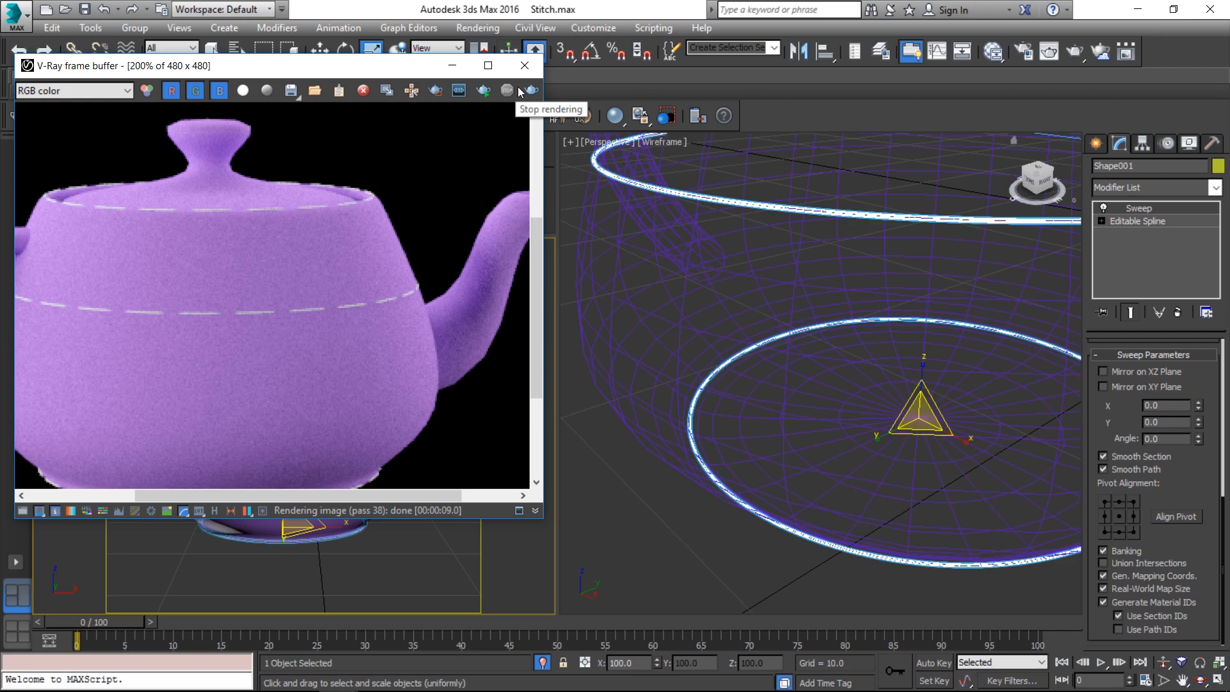
{"action": "left_click", "coordinate": [640, 207]}
Open the Slate Material Editor with M to review the teapot's material nodes
{"action": "key", "text": "m"}
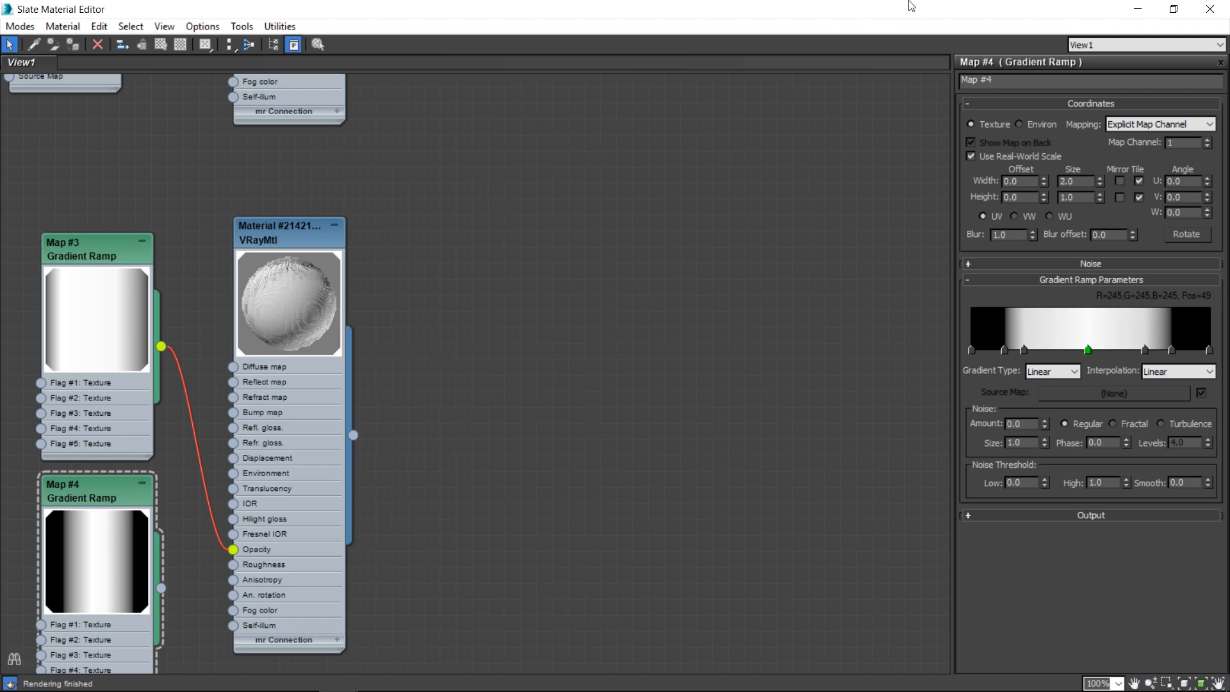
Save the scene as a new file in the Stitch folder, appending '_finish' to its name
{"action": "left_click", "coordinate": [1212, 6]}
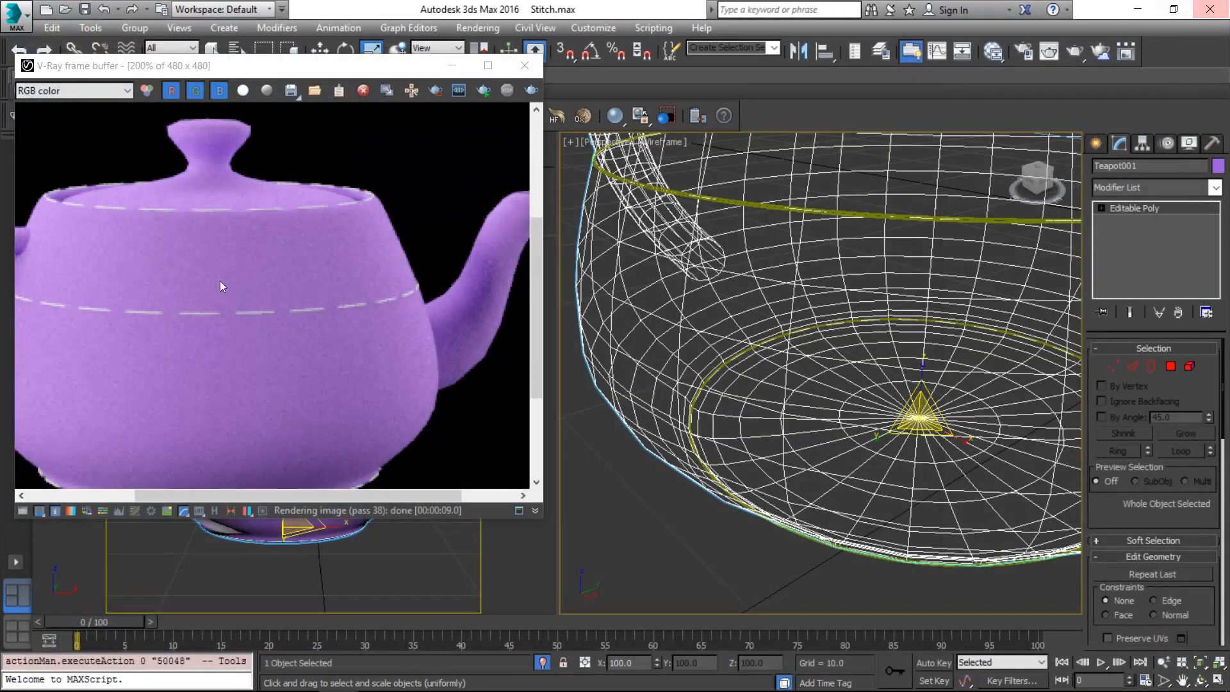
{"action": "left_click", "coordinate": [5, 6]}
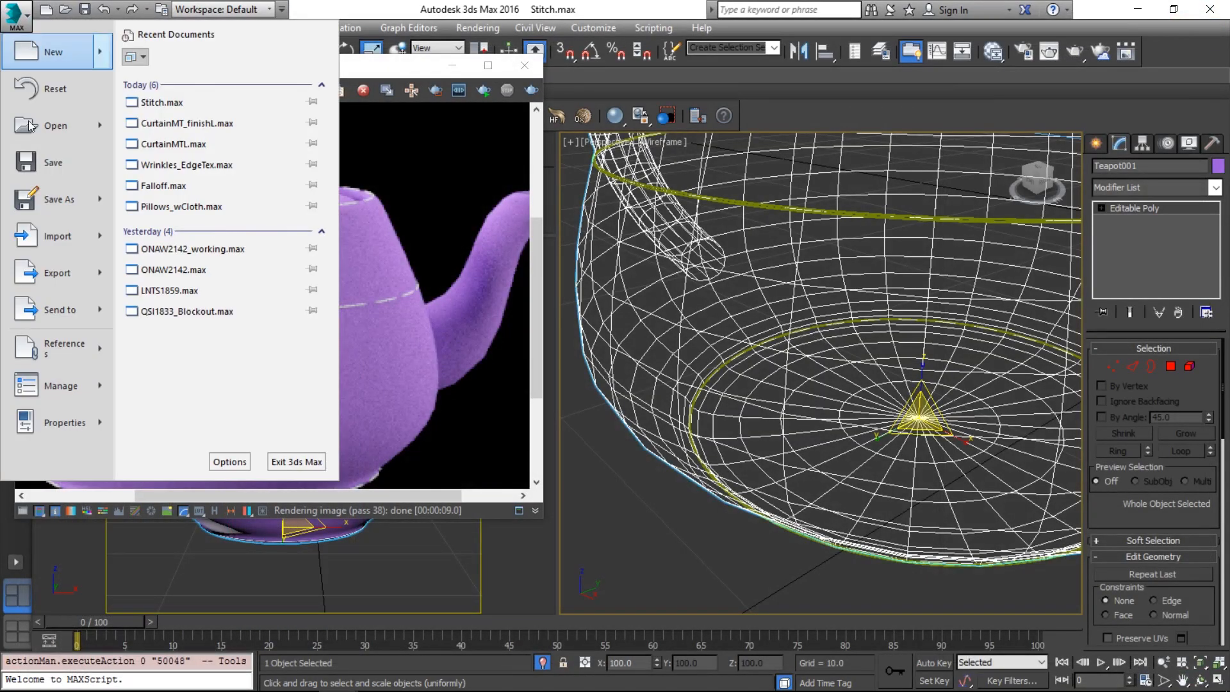
{"action": "left_click", "coordinate": [60, 189]}
{"action": "left_click", "coordinate": [269, 39]}
{"action": "left_click", "coordinate": [275, 54]}
{"action": "left_click", "coordinate": [330, 66]}
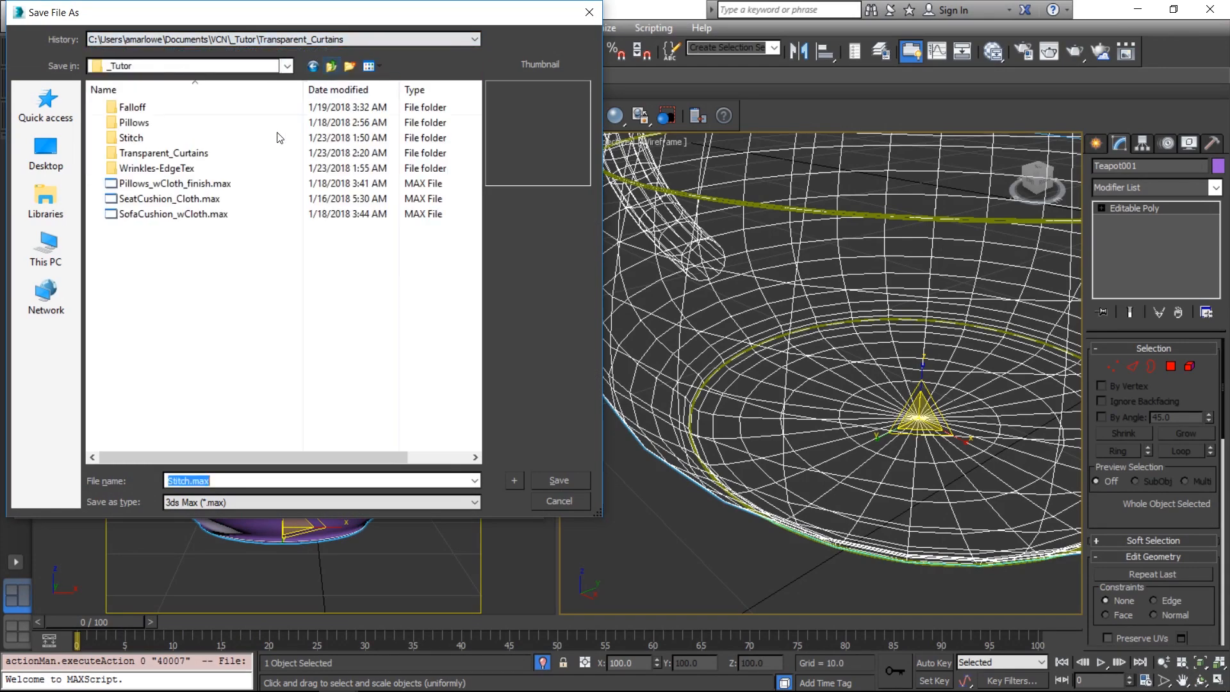
{"action": "double_click", "coordinate": [194, 137]}
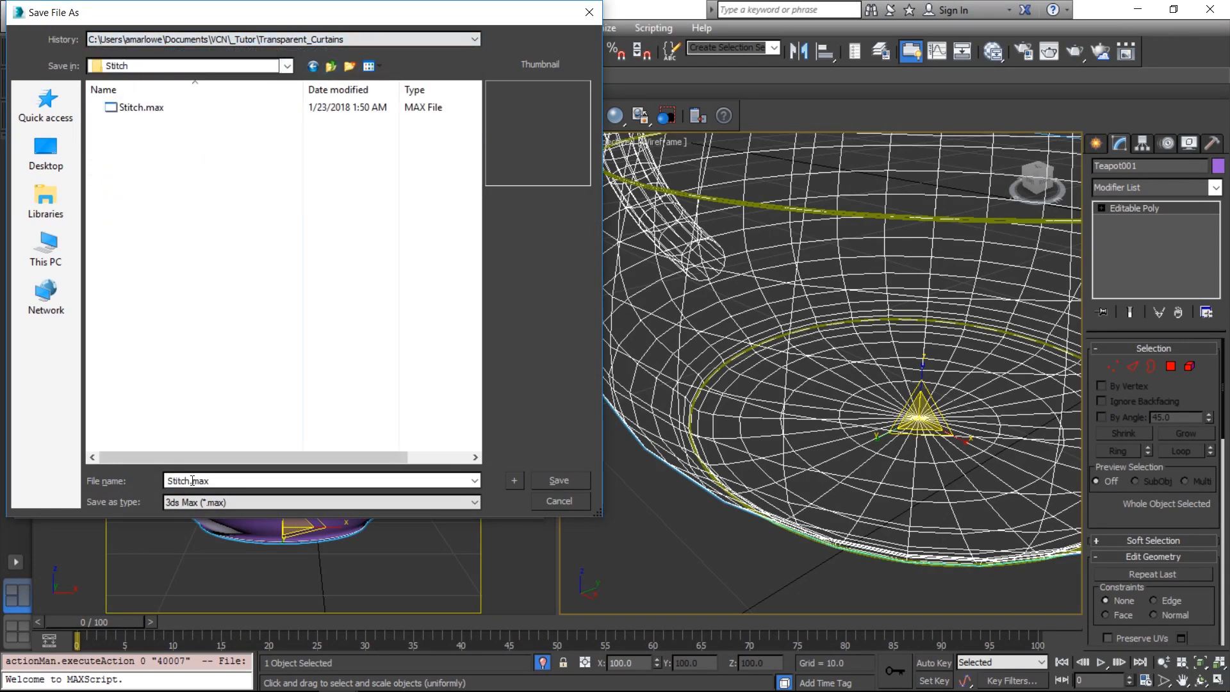
{"action": "left_click", "coordinate": [190, 480]}
{"action": "type", "text": "_finish"}
{"action": "key", "text": "Return"}
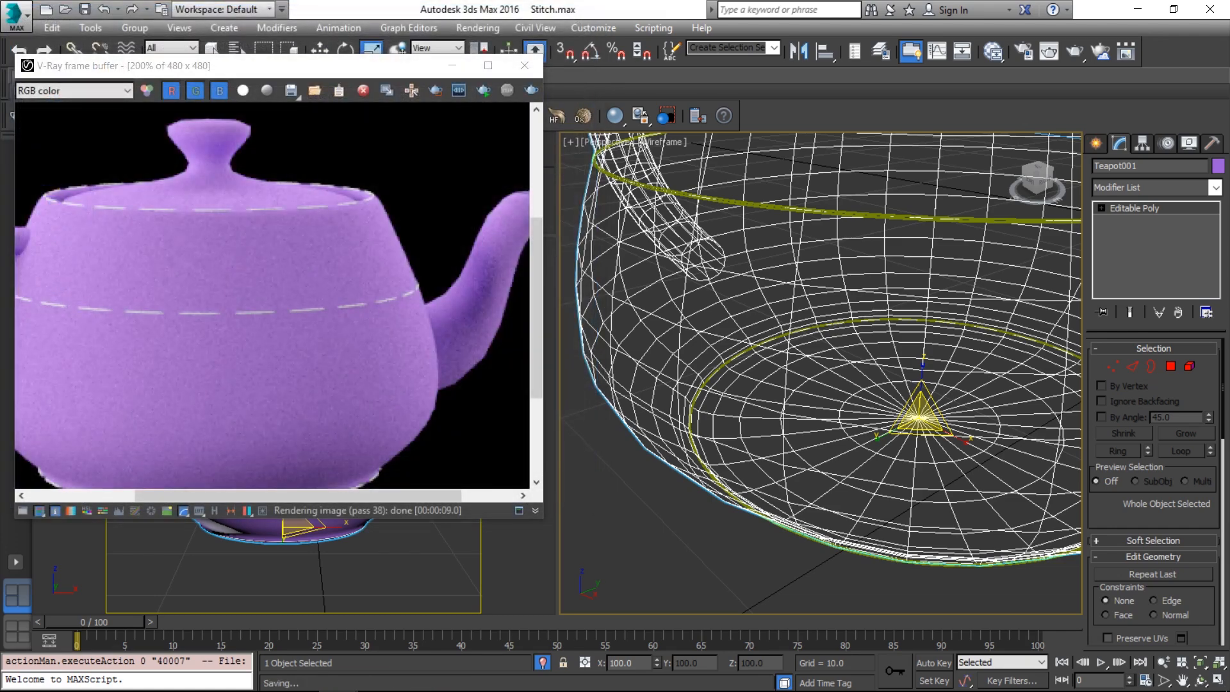